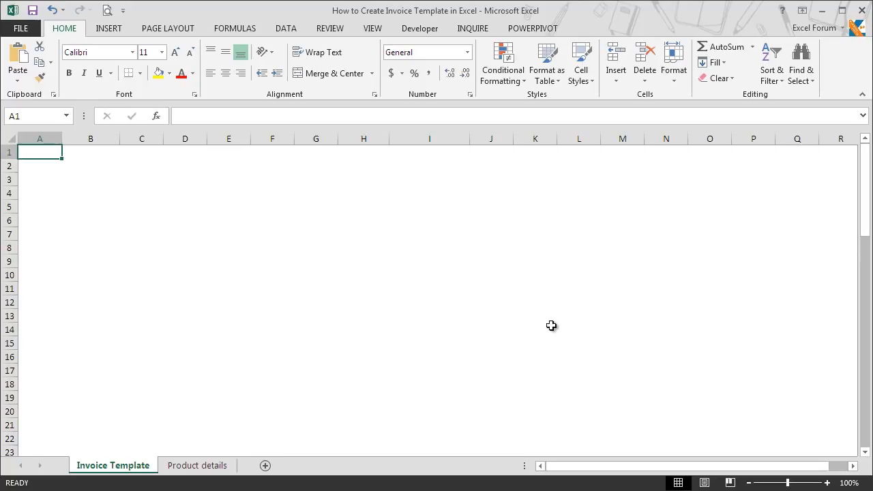
- Look over the item list on the Product details sheet and return to the Invoice Template sheet
click(194, 465)
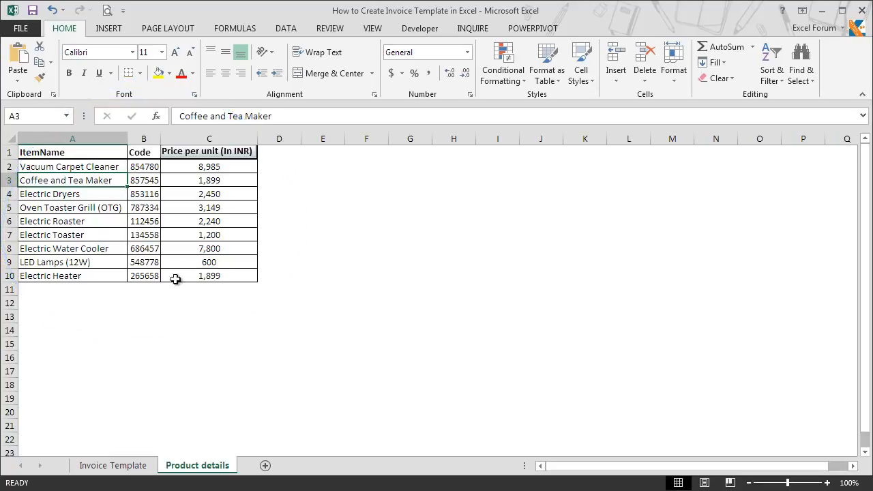
click(116, 466)
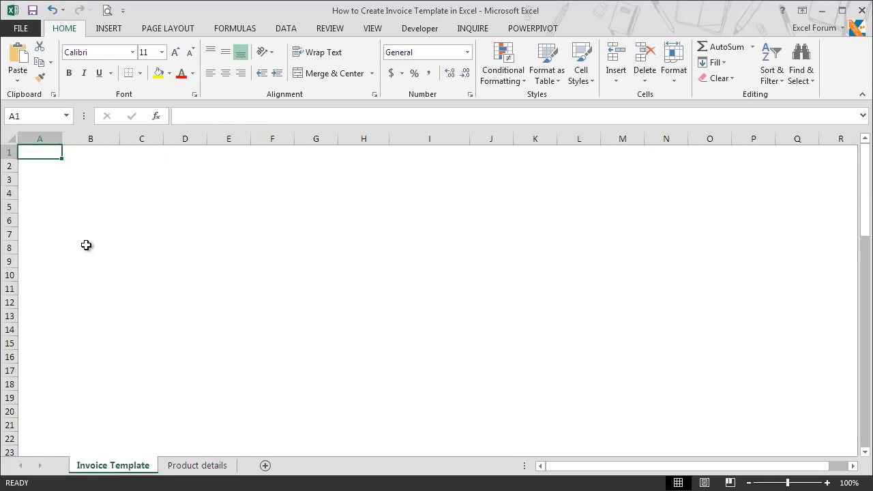
- Insert the Excel Tip Logo picture at cell B1 and shrink it to about 0.4" high by 1.29" wide
click(78, 155)
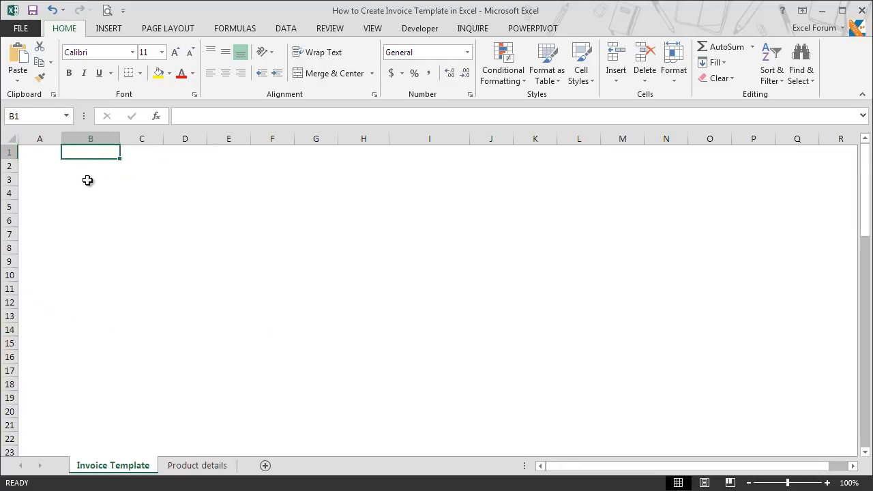
click(112, 31)
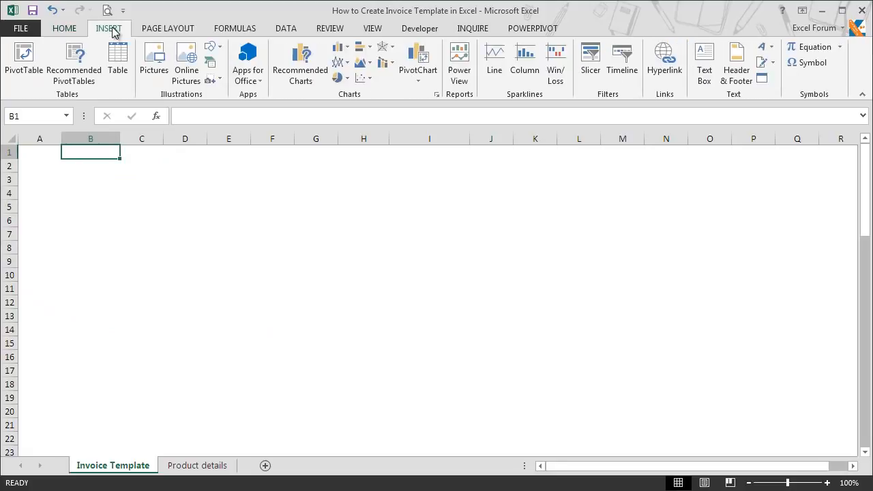
click(153, 61)
click(327, 168)
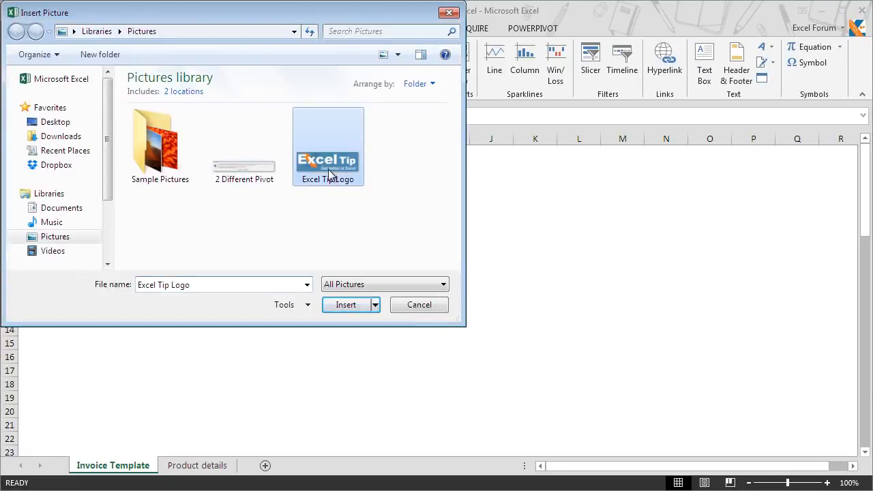
click(353, 306)
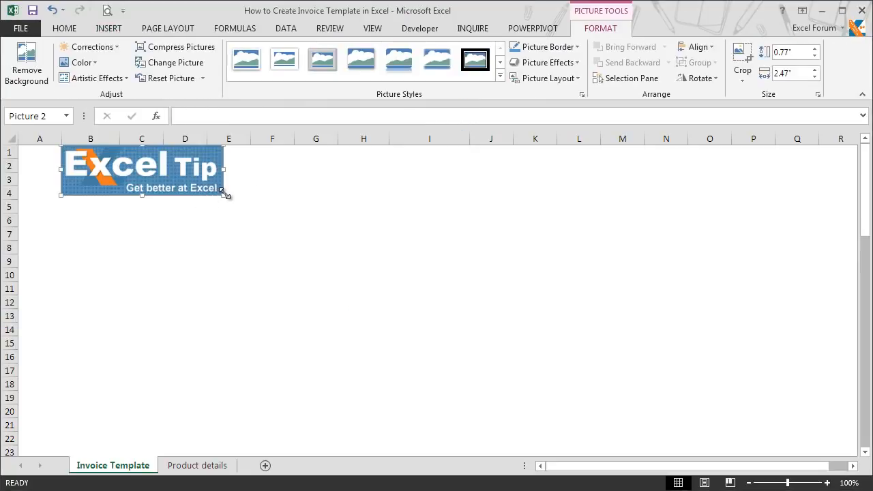
drag(225, 191, 146, 150)
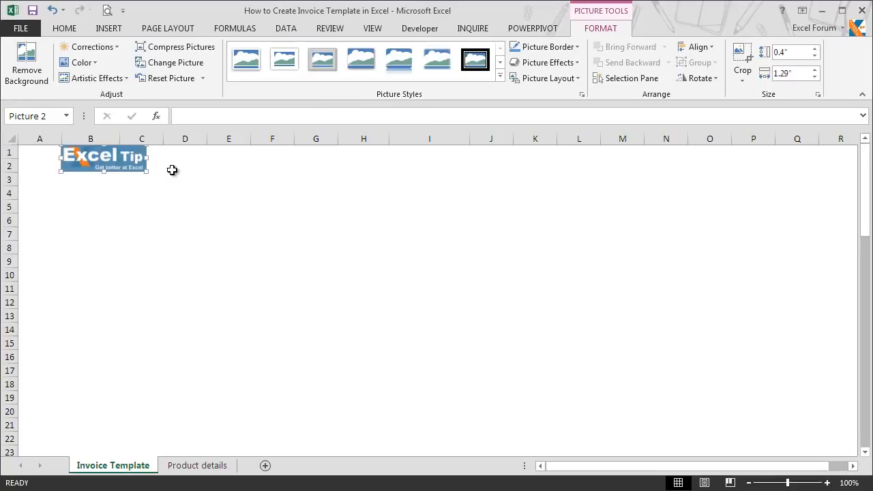
click(171, 167)
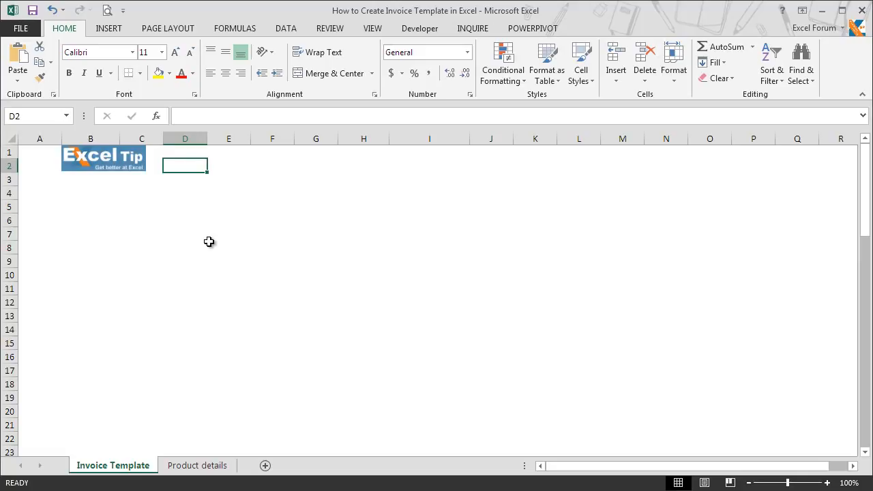
- Enter the title INVOICE in cell I1 of the Invoice Template sheet
click(429, 154)
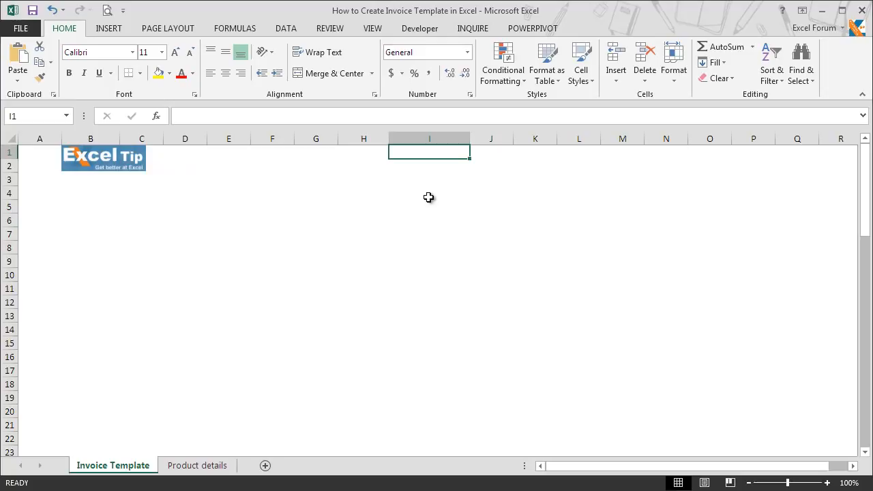
text(INVOICE)
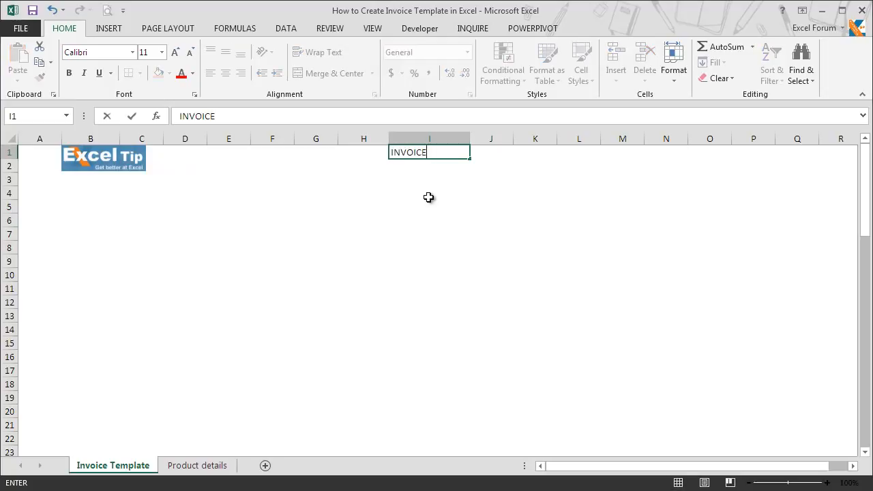
key(Return)
- Format the INVOICE title in cell I1 as 24-point bold text in dark blue
key(Up)
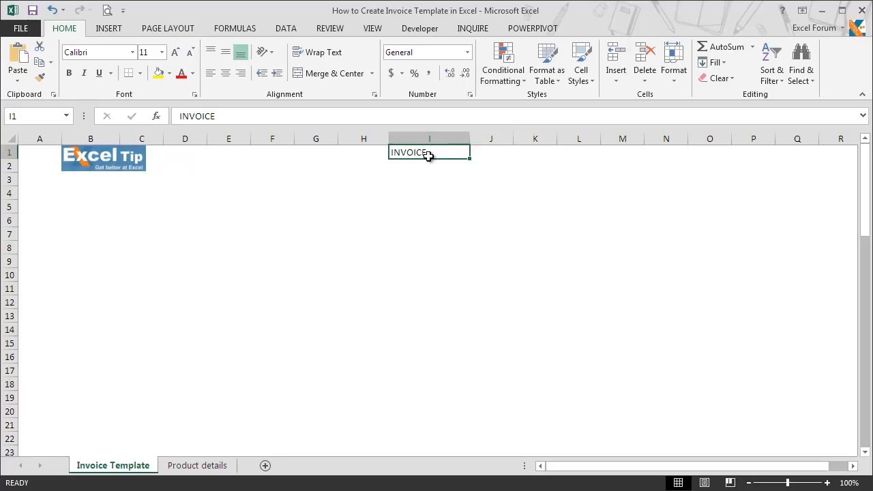
click(162, 52)
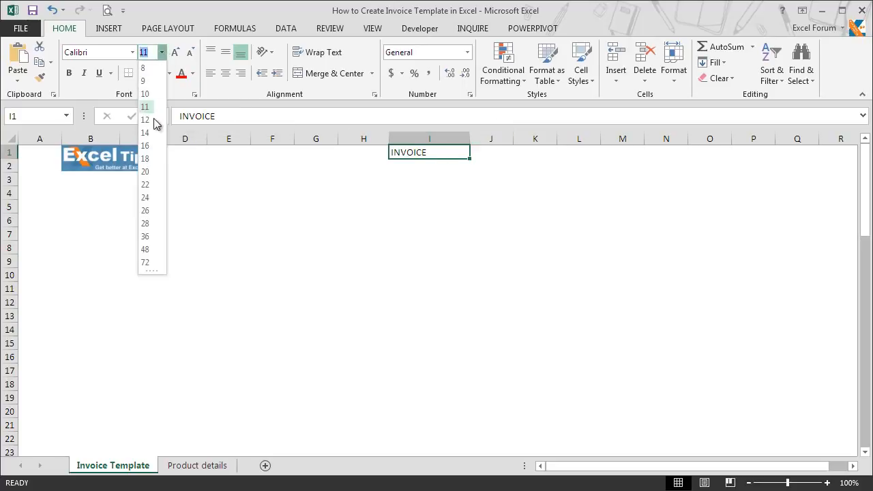
click(145, 197)
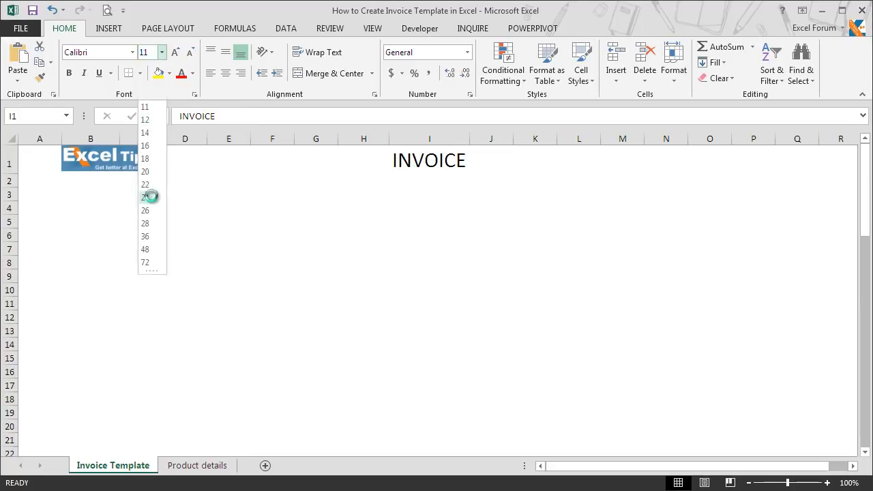
click(71, 74)
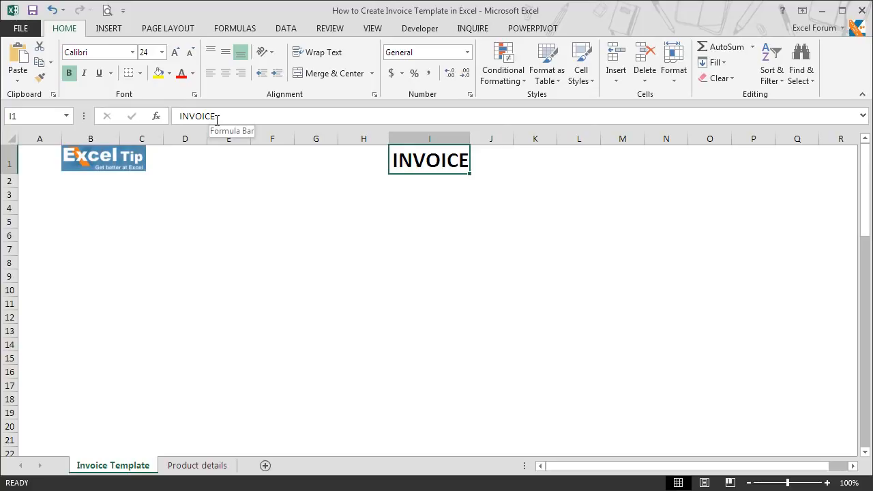
click(193, 73)
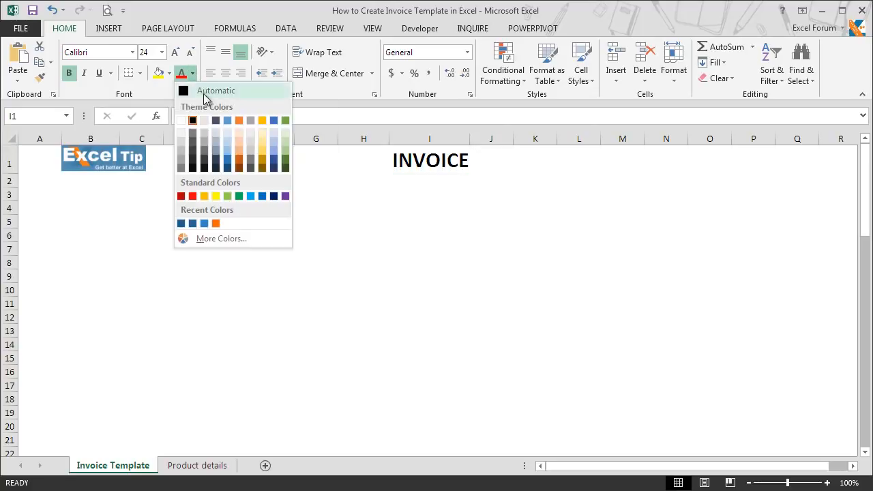
click(275, 170)
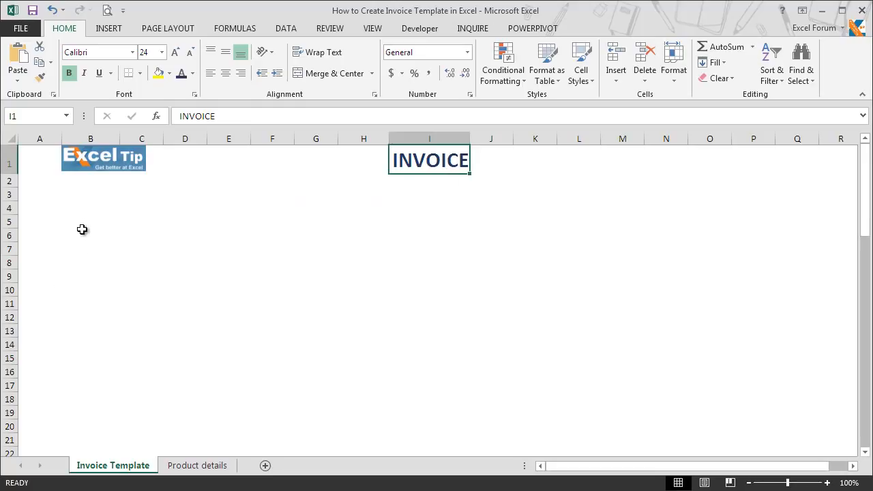
- Enter the placeholders [COMPANY NAME], [STREET ADDRESS] and [CITY, STATE, ZIP] in cells B4 to B6
click(88, 209)
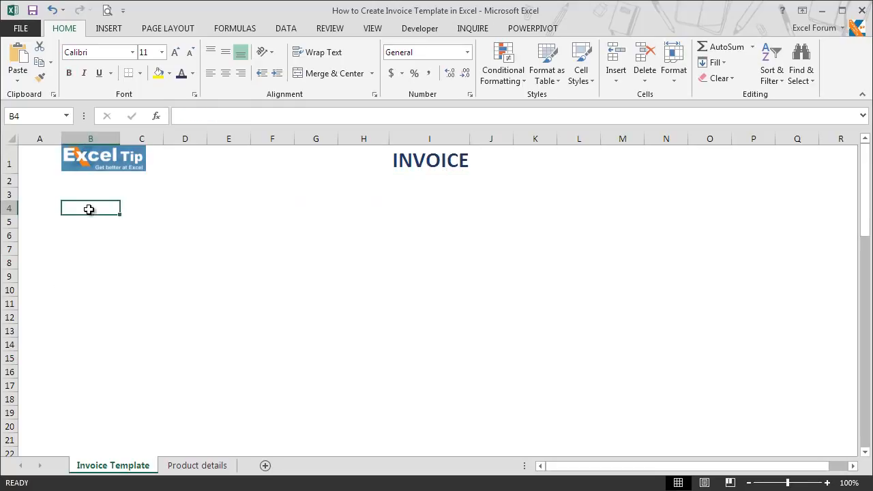
text([C)
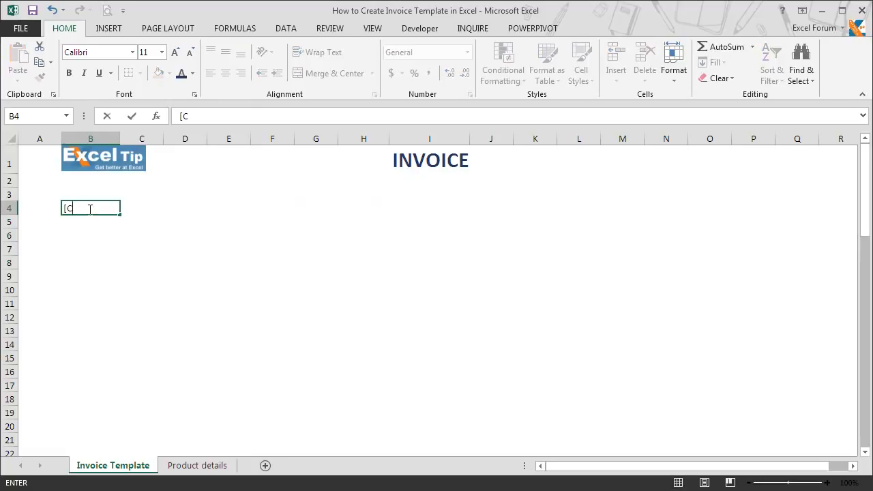
text(OMPANY NAME)
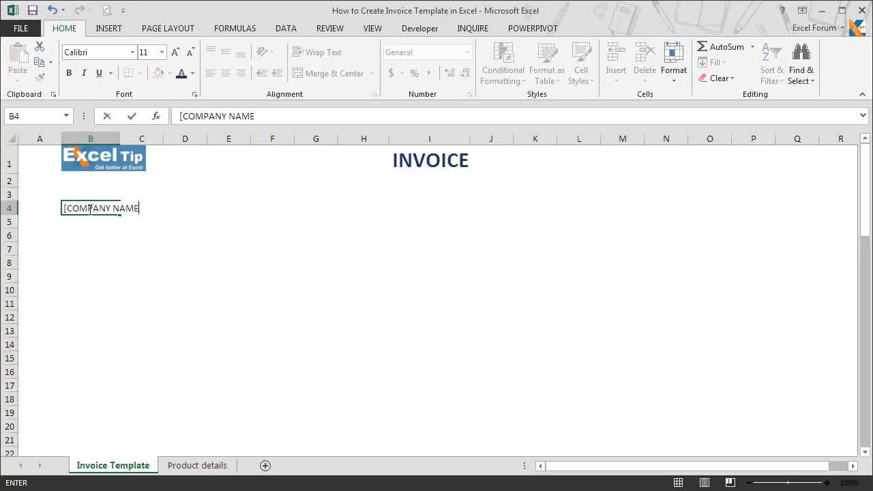
text(])
key(Return)
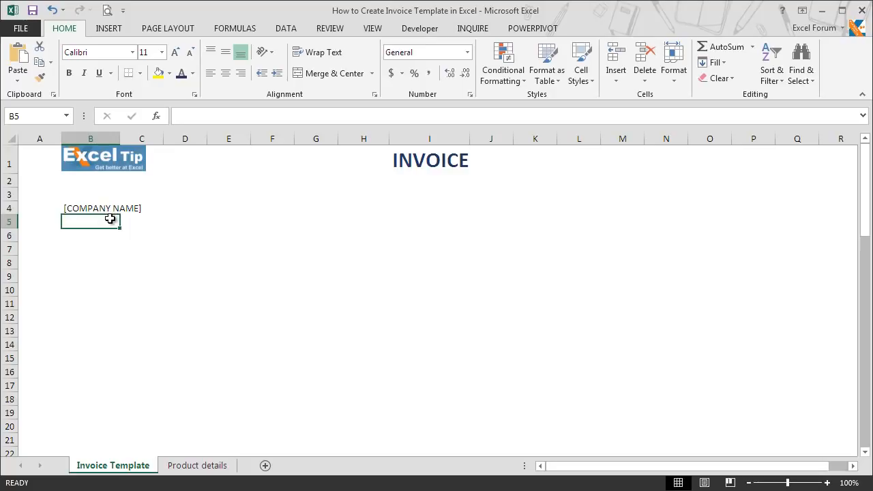
text([)
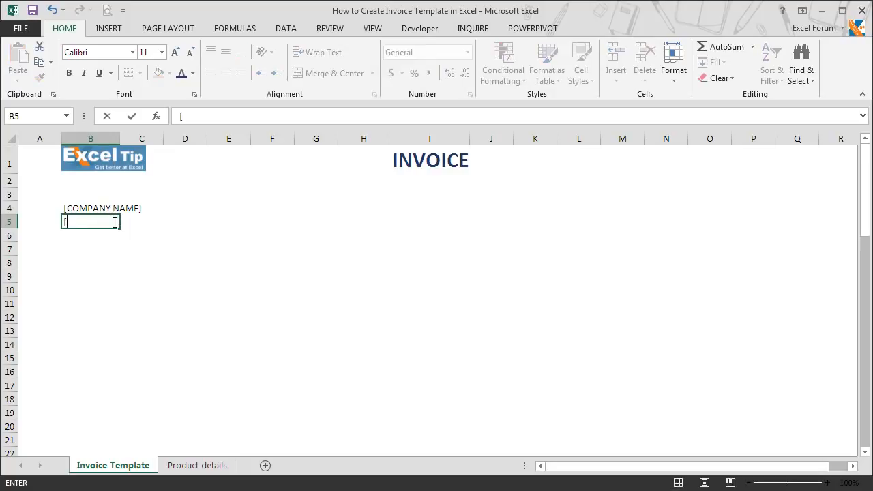
text(STREET ADDRESS])
key(Return)
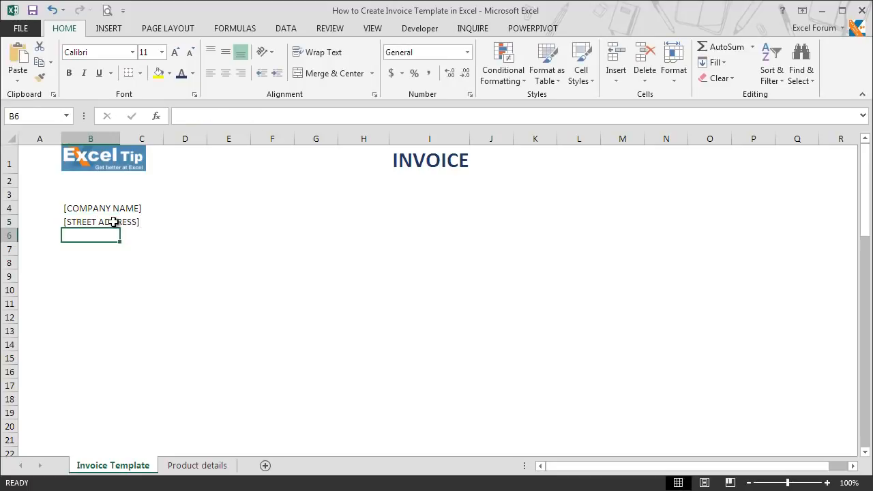
text([CITY)
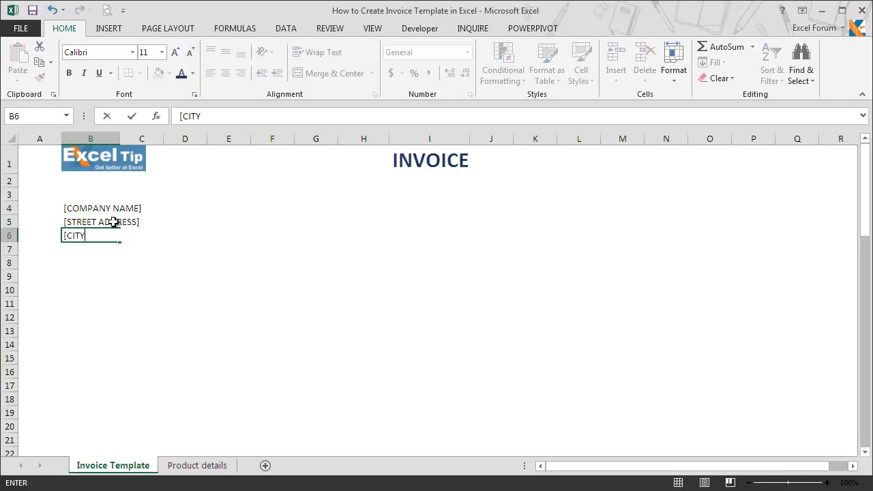
text(, STATE, ZIP])
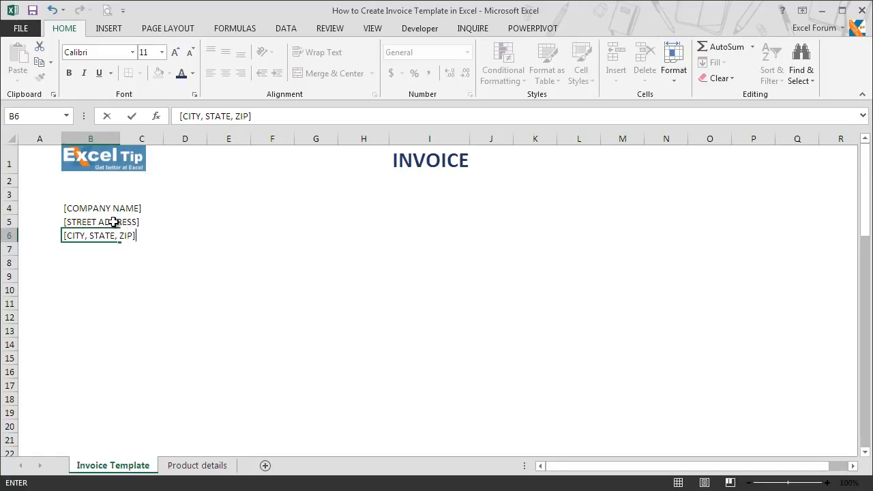
key(Return)
text(PHONE: [000)
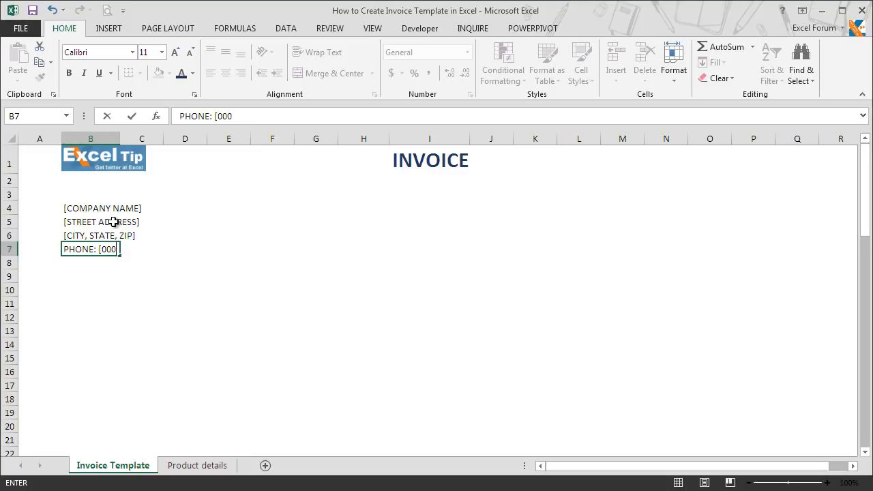
text(-000-0000])
key(Return)
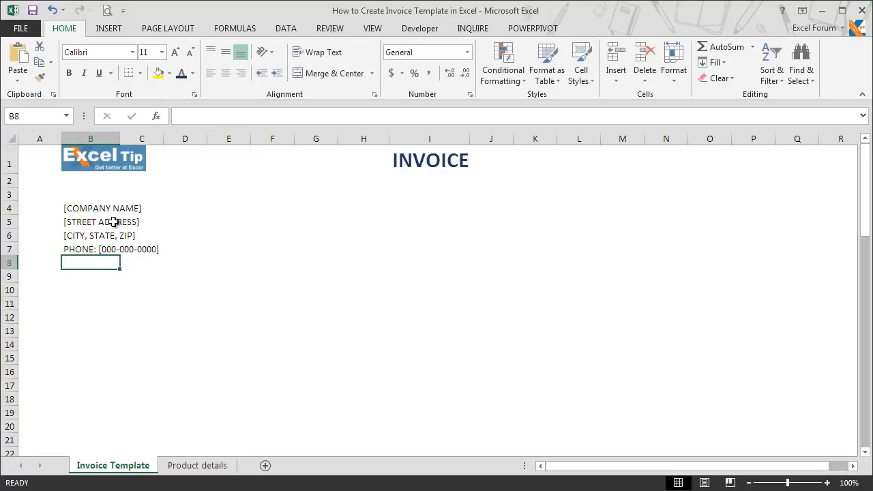
text(FAX:)
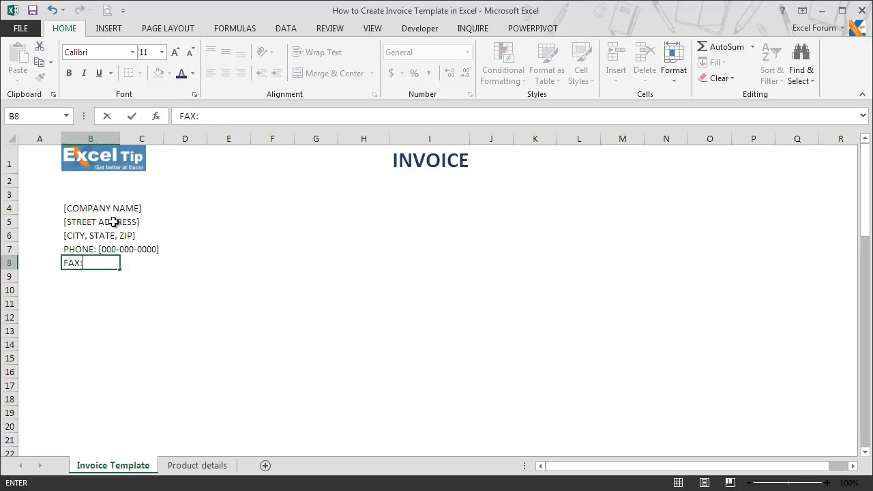
text( [000-000-0000)
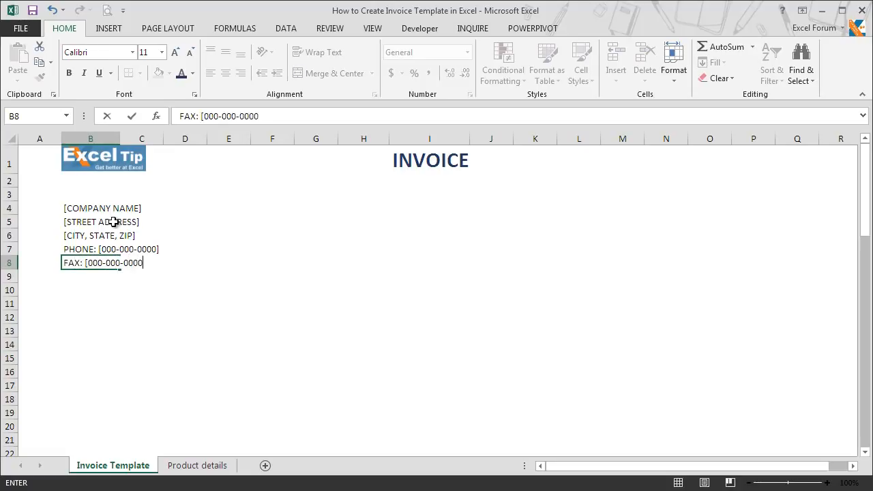
text(])
key(Return)
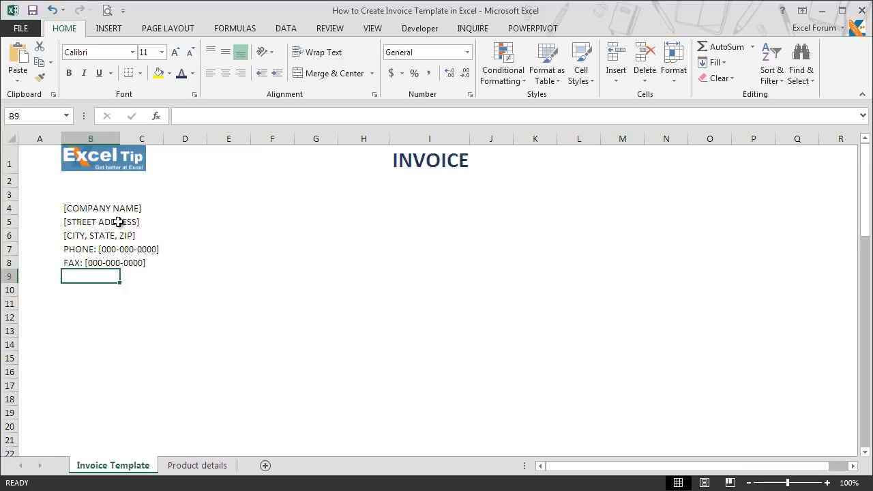
- Start the billing block with the heading Bill To in cell B11 and the placeholder [NAME] in B12
click(84, 303)
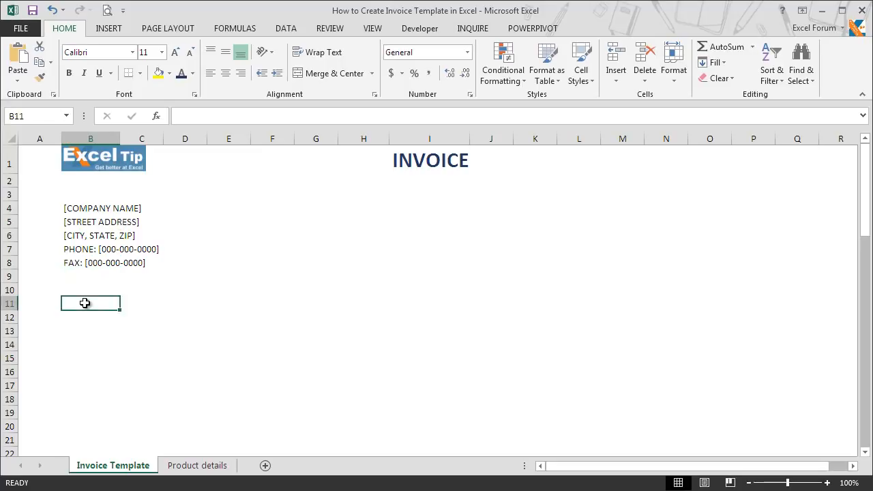
text(Bill To)
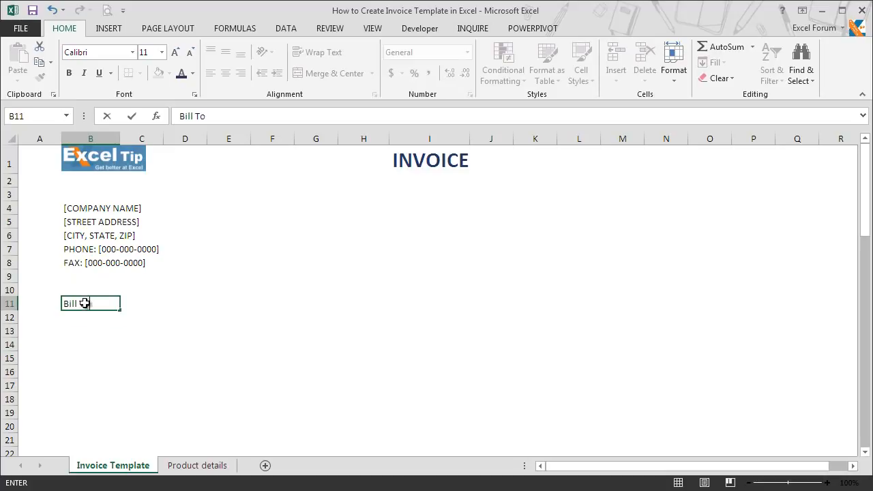
key(Return)
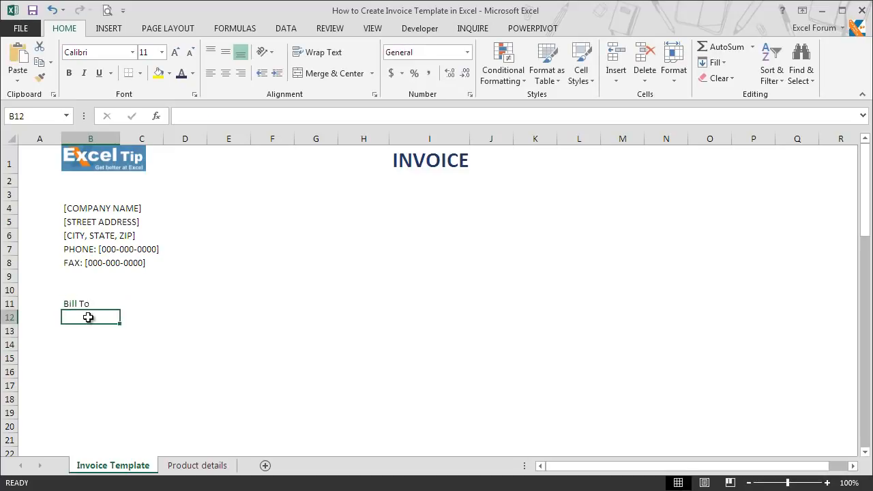
double_click(89, 317)
text([NAME])
key(Return)
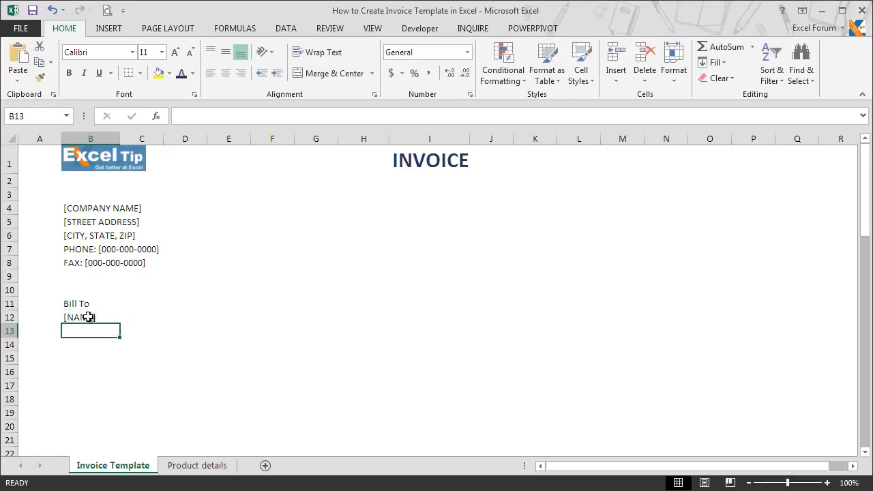
- Enter the placeholders [COMPANY NAME], [STREET ADDRESS] and [CITY, STATE, ZIP] in cells B13 to B15 of the Bill To block
text([COMPANY )
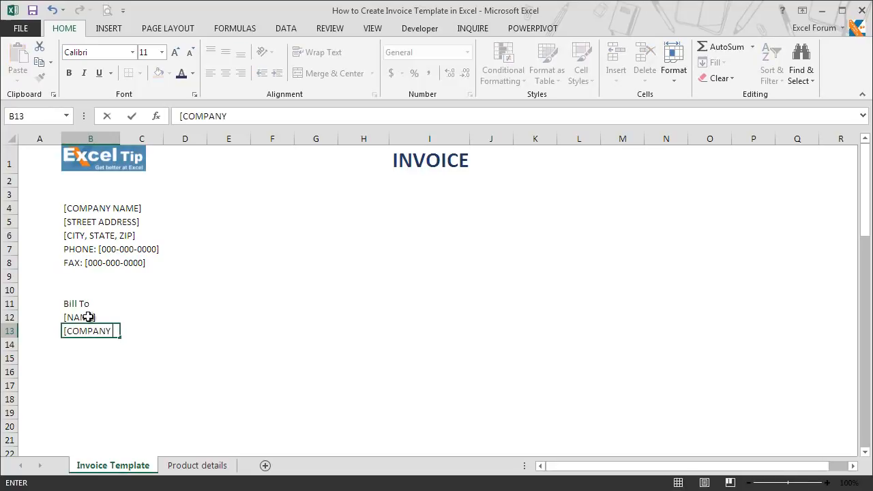
text(NAME)
key(Return)
text([STREET ADDRESS])
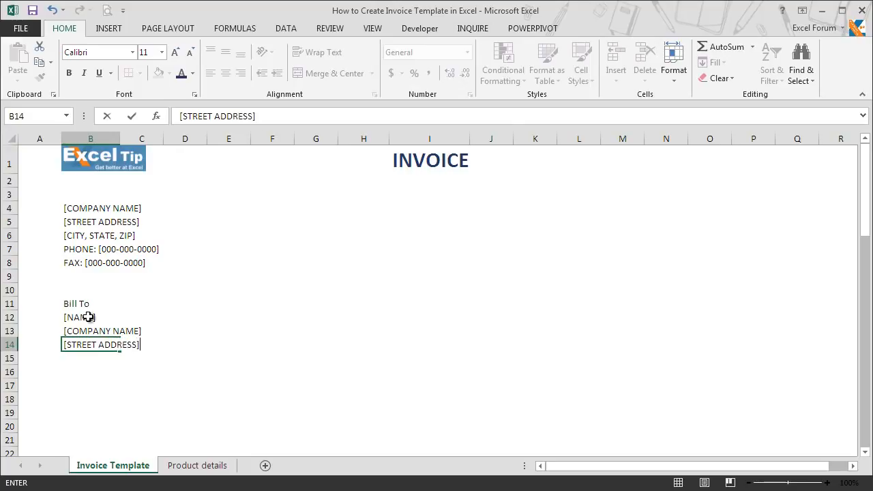
key(Return)
text([CITY, STATE, Z)
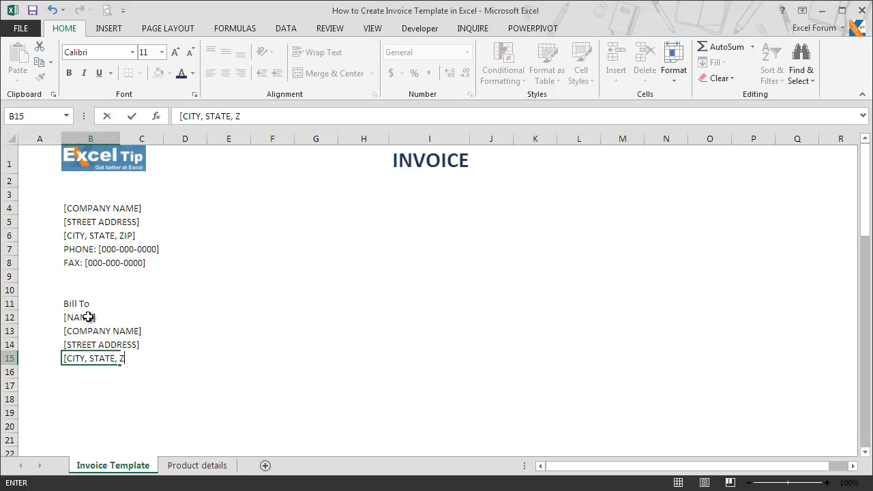
text(IP])
key(Return)
text(P)
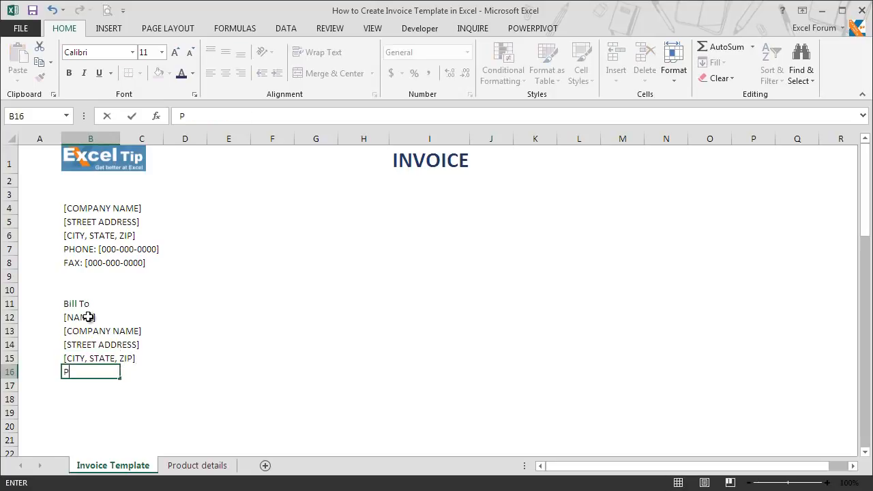
text(HONE: [0)
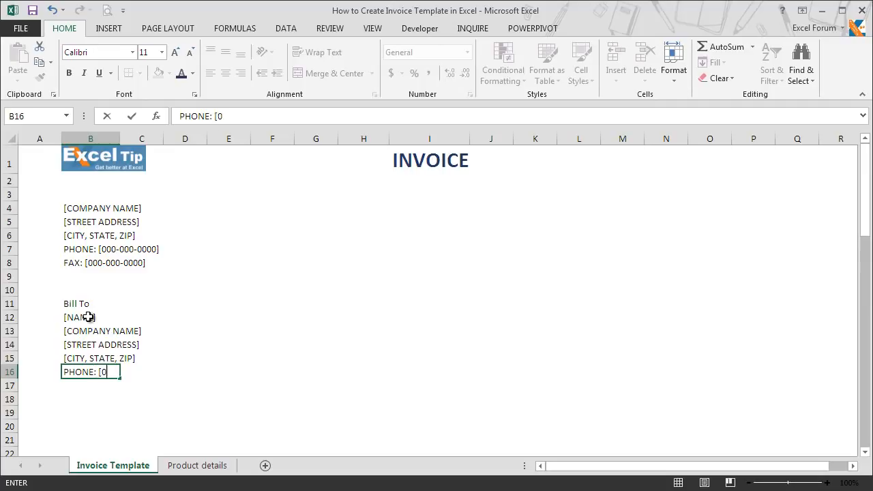
text(00-000-00)
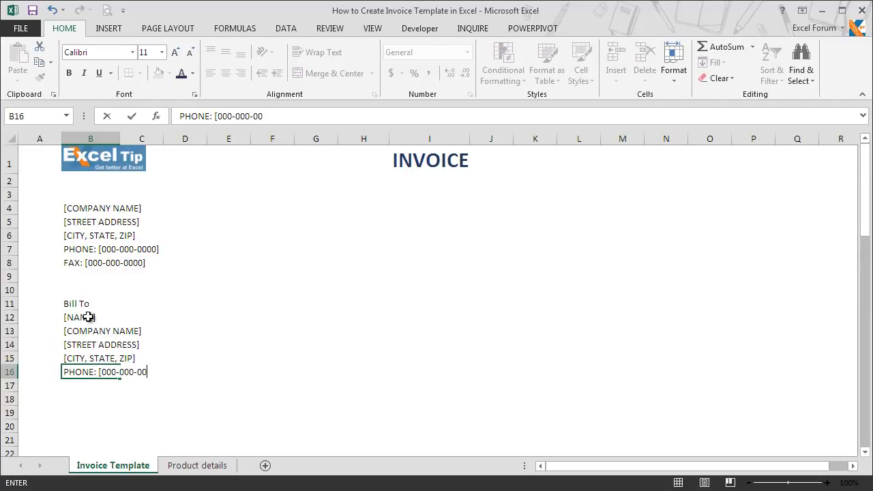
text(00])
key(Return)
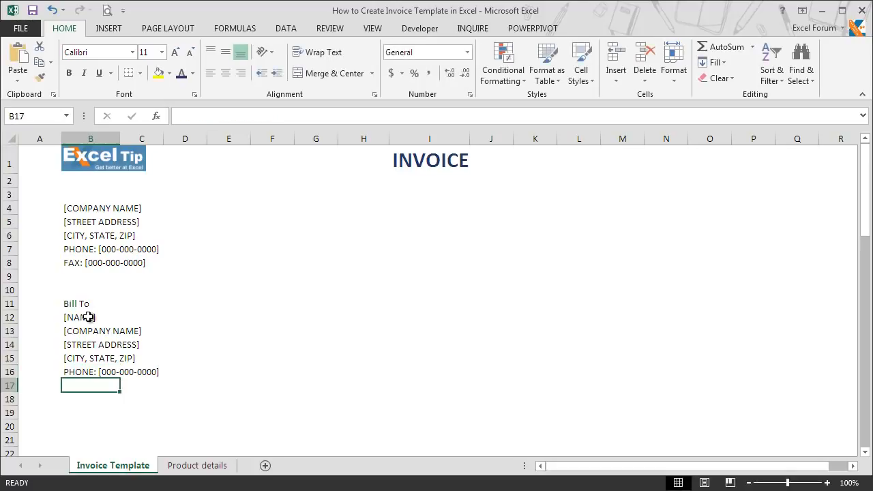
text(EM)
key(BackSpace)
text([EMA)
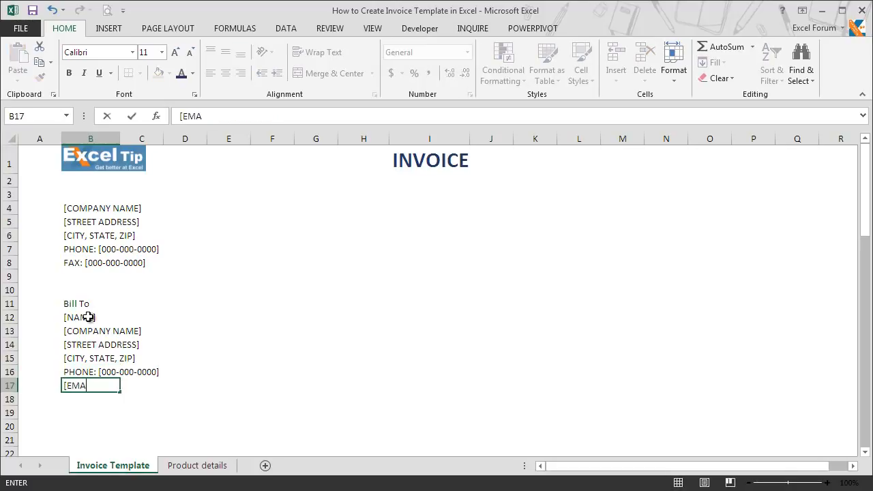
text(IL ADDRESS)
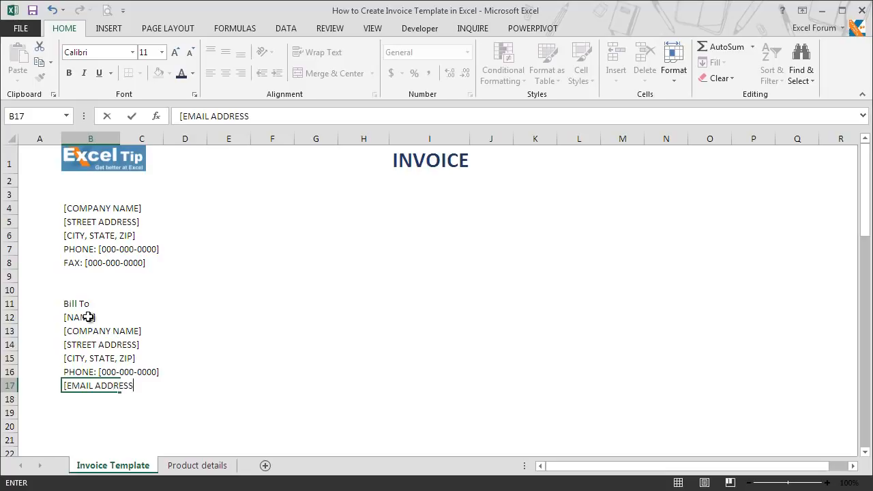
key(F2)
text(])
key(Return)
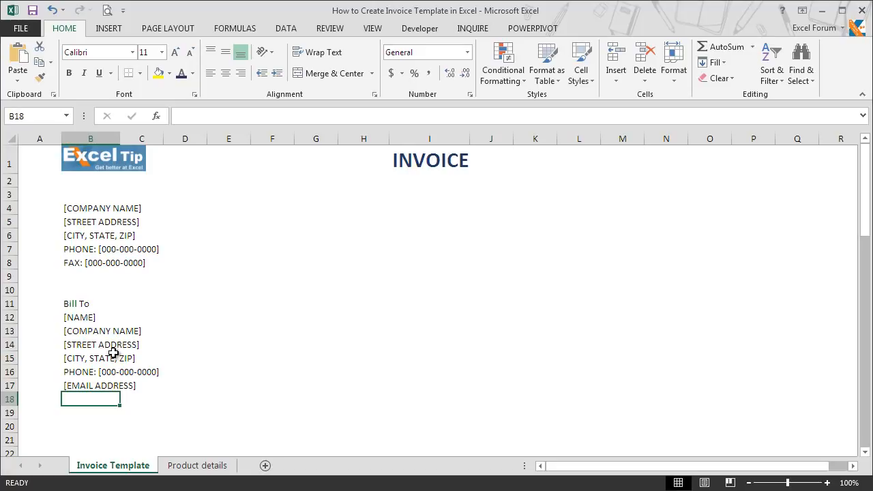
- Enter the labels Customer ID, Invoice Date, Invoice Number and Payment Due By in cells H5 to H8
click(378, 223)
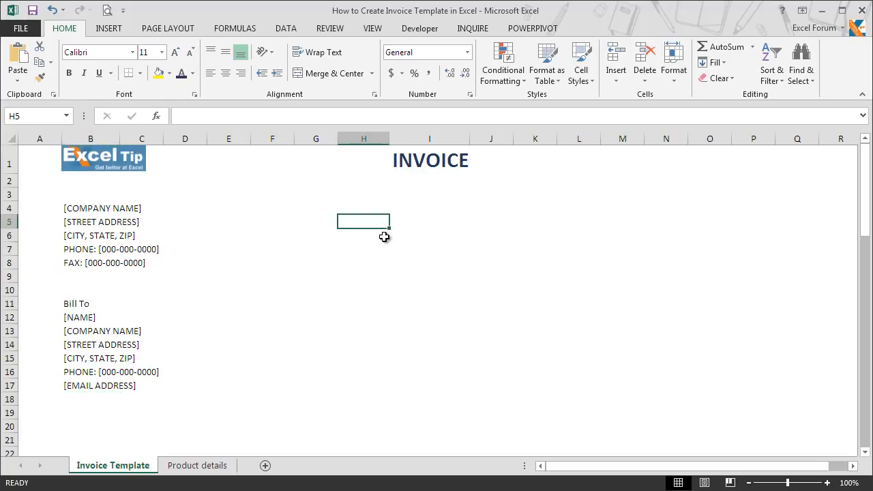
text(Customer ID)
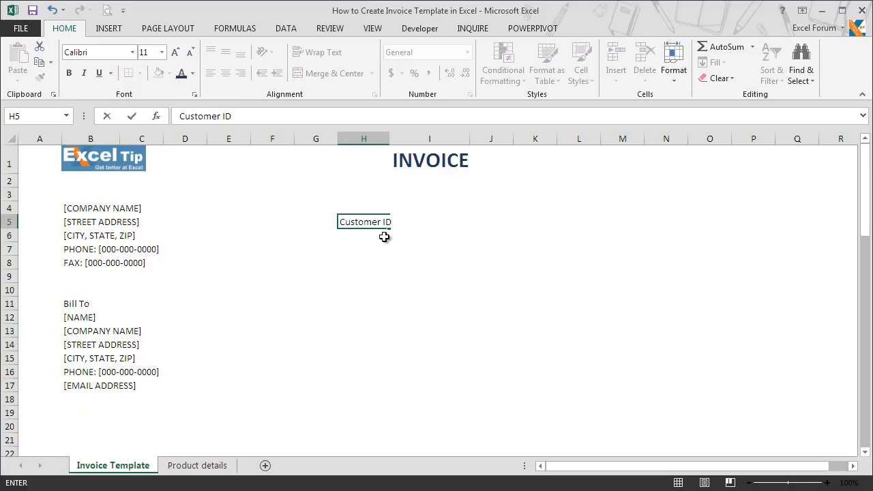
key(Return)
text(Invoice Date)
key(Return)
text(Invoice Number)
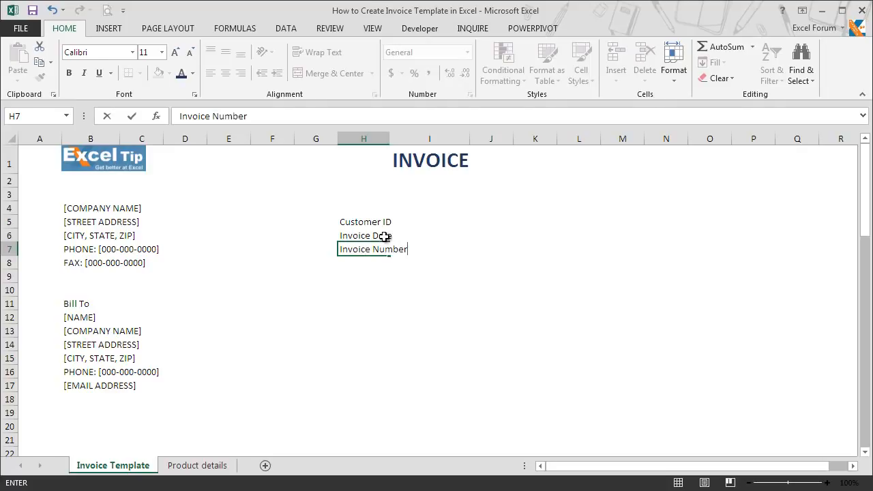
key(Return)
text(Paym)
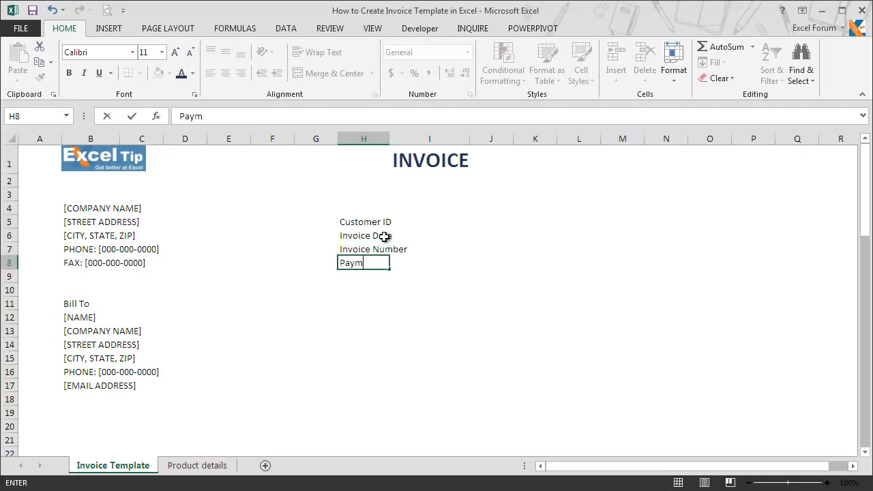
text(ent Due By)
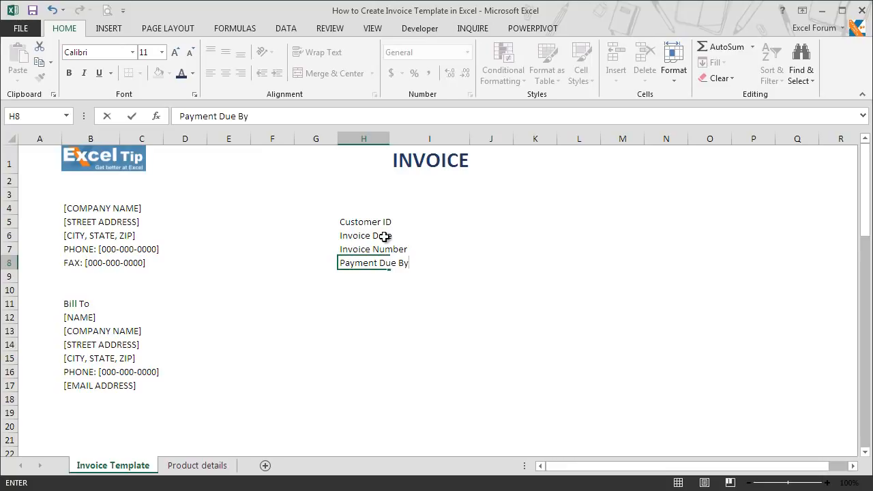
key(Return)
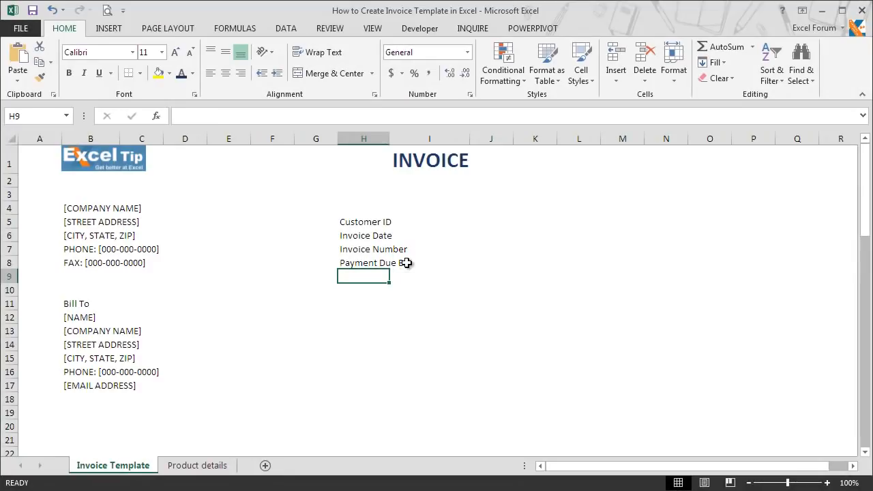
- Apply All Borders to the value cells I5 to I8 beside the invoice detail labels
drag(407, 222, 408, 265)
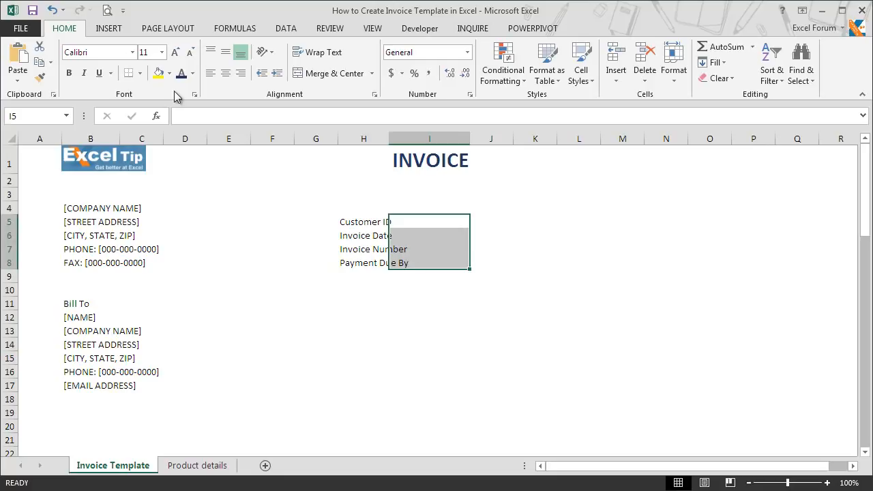
click(139, 73)
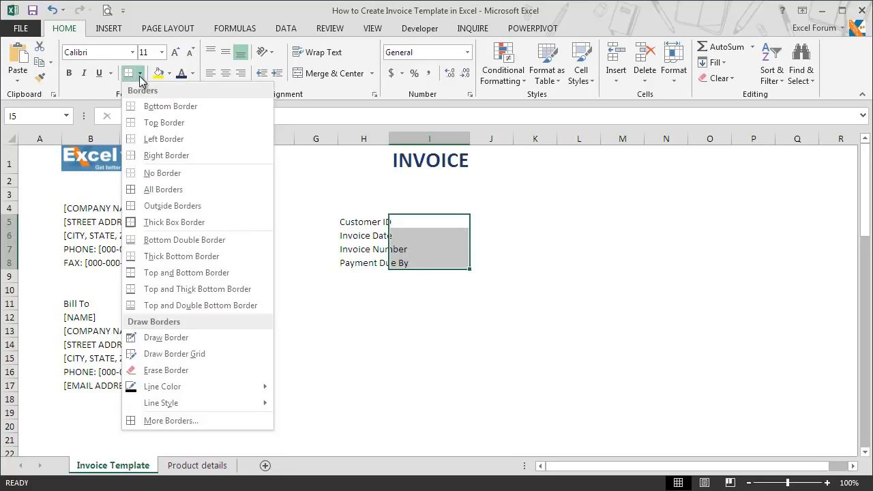
click(145, 191)
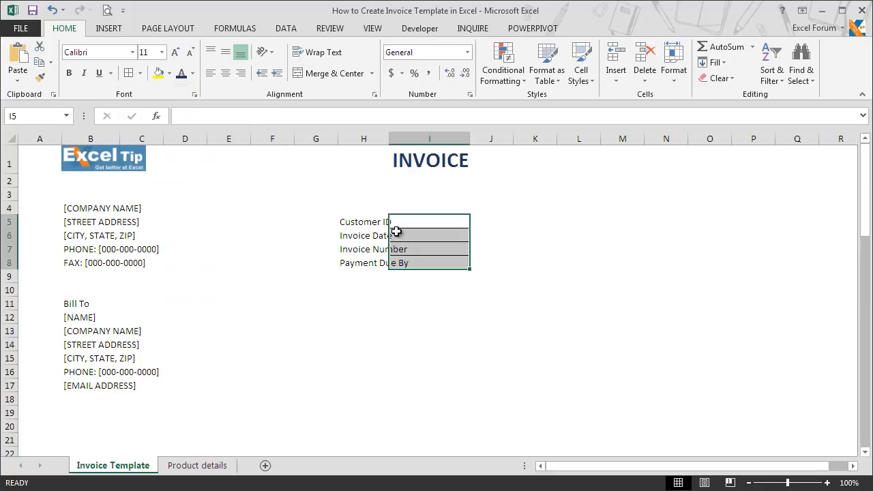
- Format the labels in H5 to H8 as bold with Right (Indent) horizontal alignment and an indent of 2
drag(372, 222, 374, 264)
key(ctrl+1)
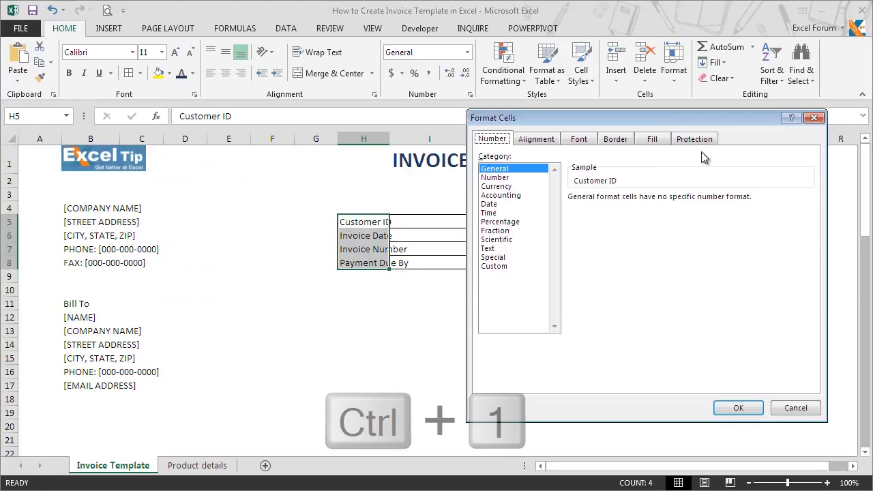
click(550, 141)
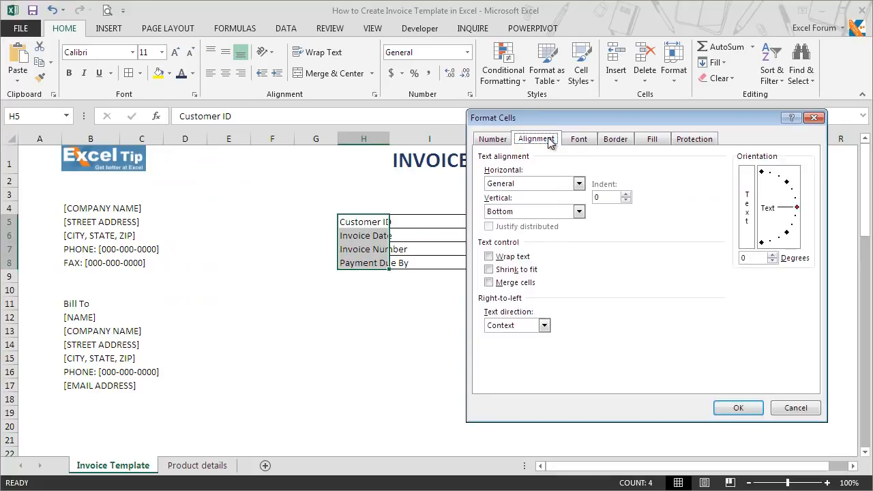
click(578, 183)
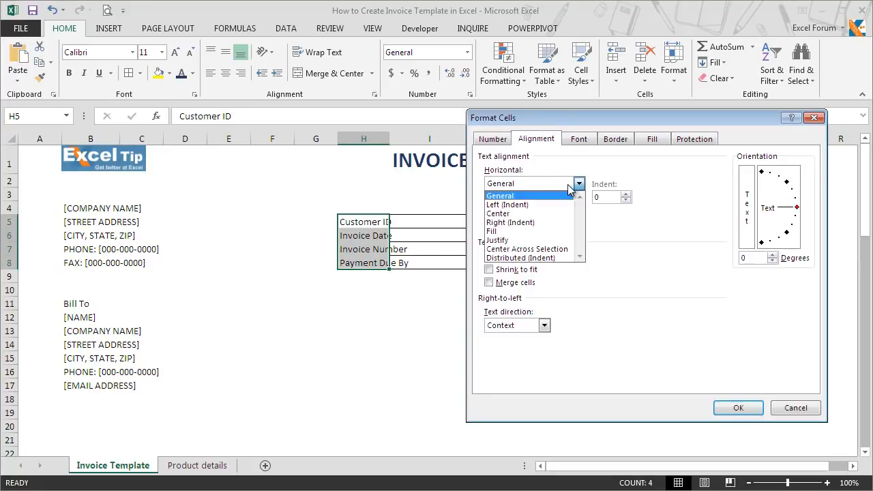
click(561, 224)
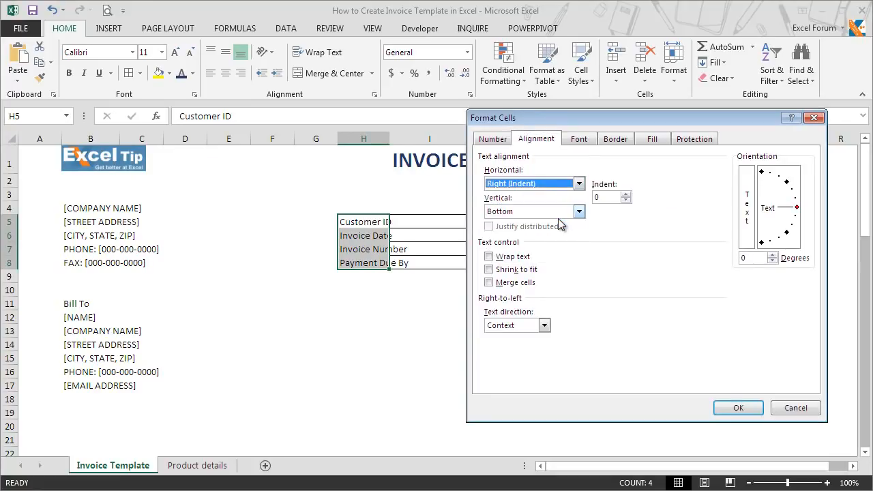
double_click(625, 195)
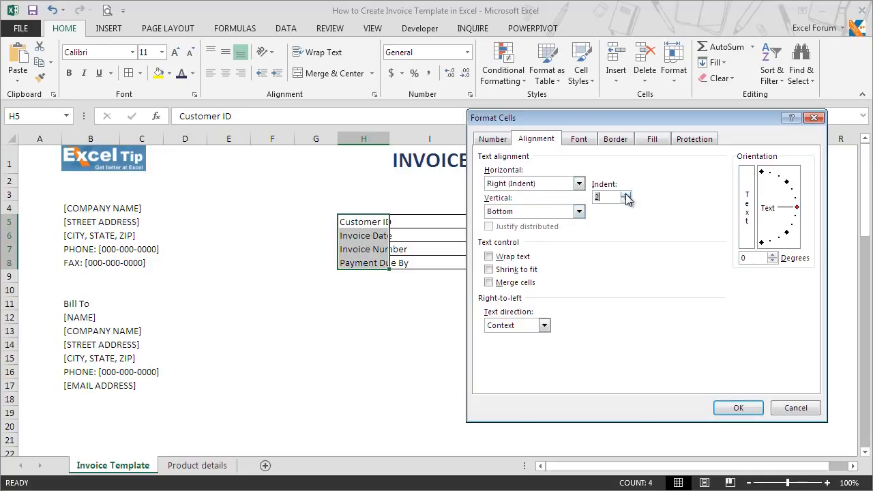
click(738, 409)
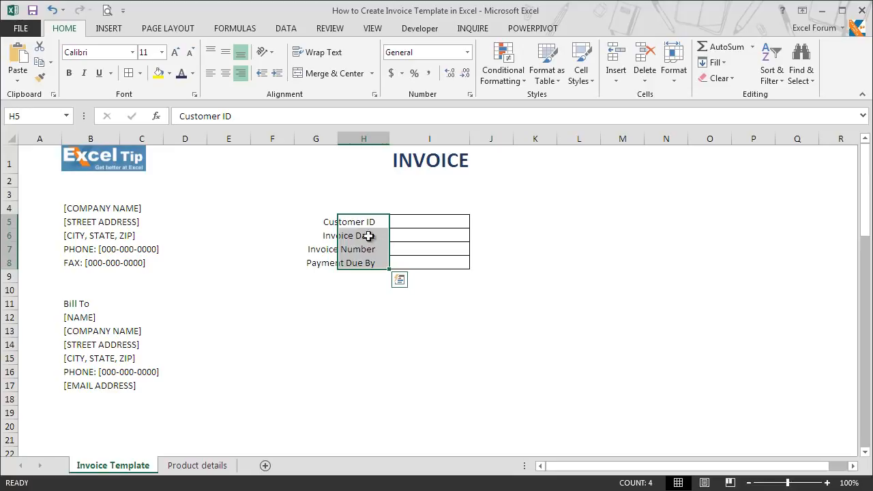
click(70, 75)
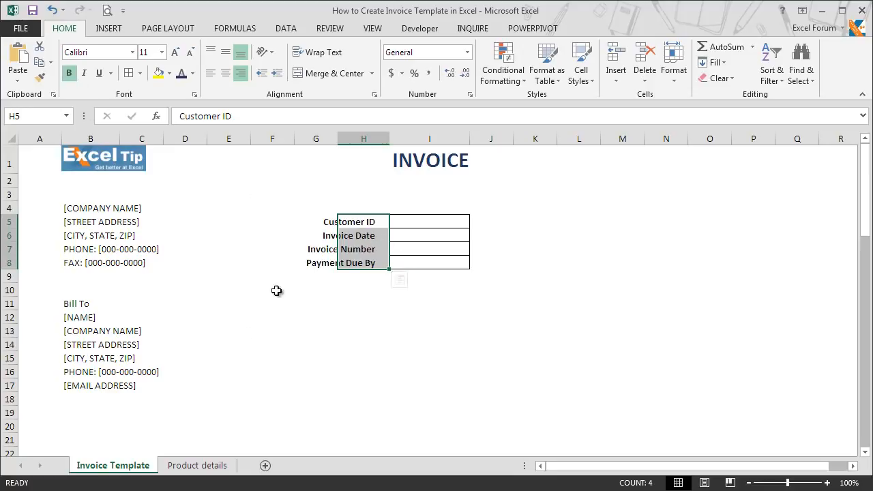
- Fill in the customer ID in cell I5 and the invoice date in I6 with the formula =TODAY()
click(397, 266)
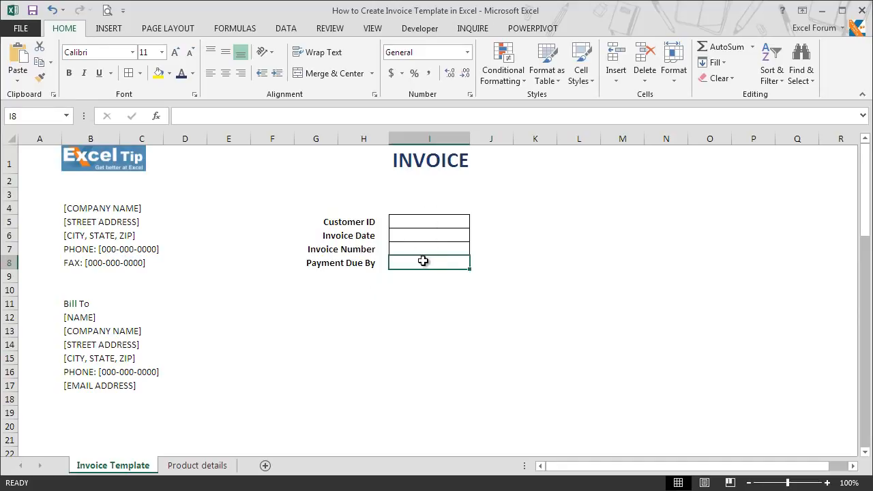
click(416, 219)
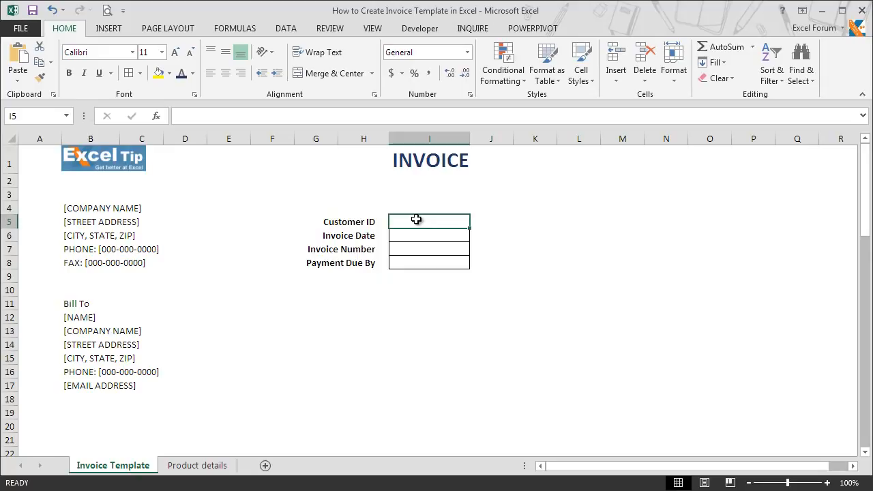
text(ET-C-24134)
key(Return)
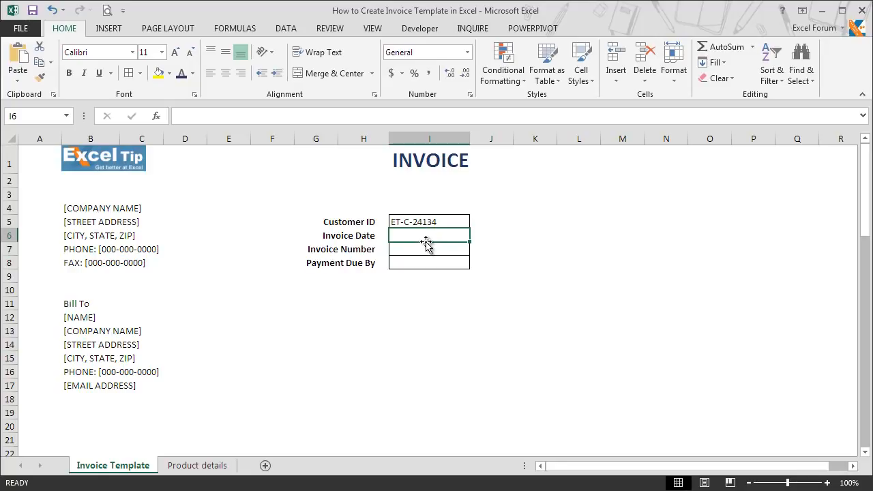
text(=today)
key(Tab)
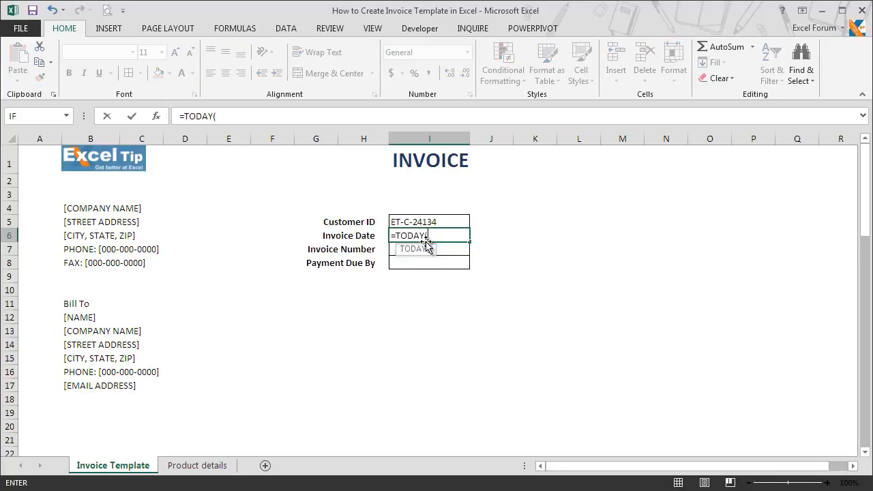
key(Return)
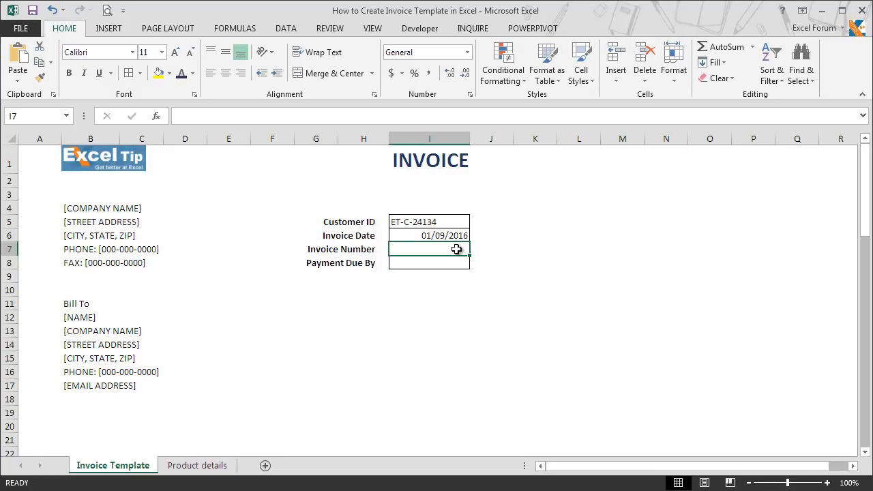
- Fill in the invoice number in cell I7 and calculate the payment due date in I8 with the formula =I6+20
text(XYZ)
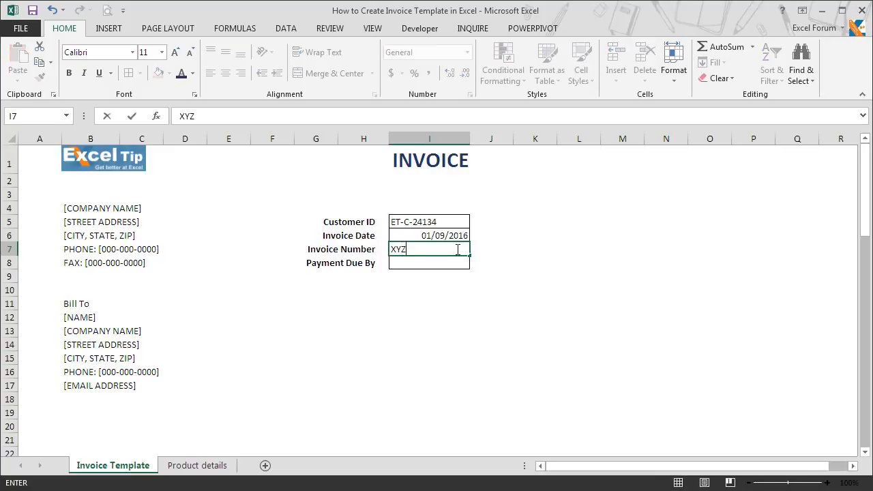
text(-1234-Z)
key(Return)
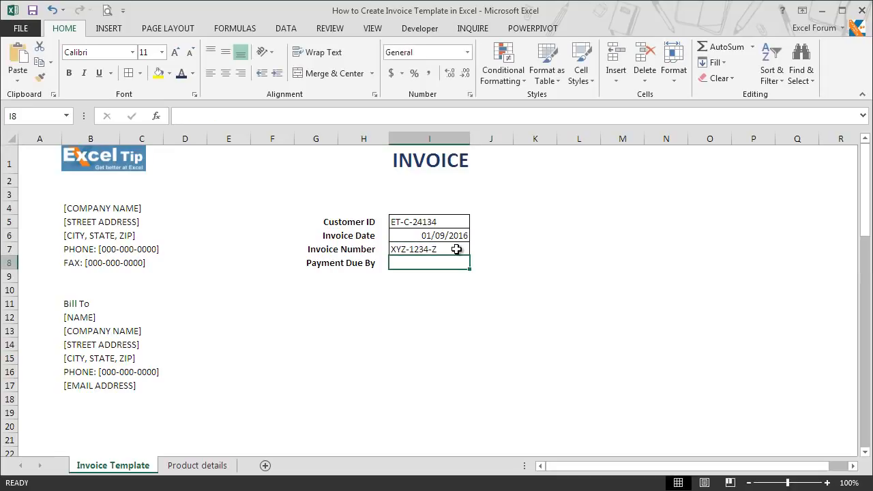
text(=)
key(Up)
key(Up)
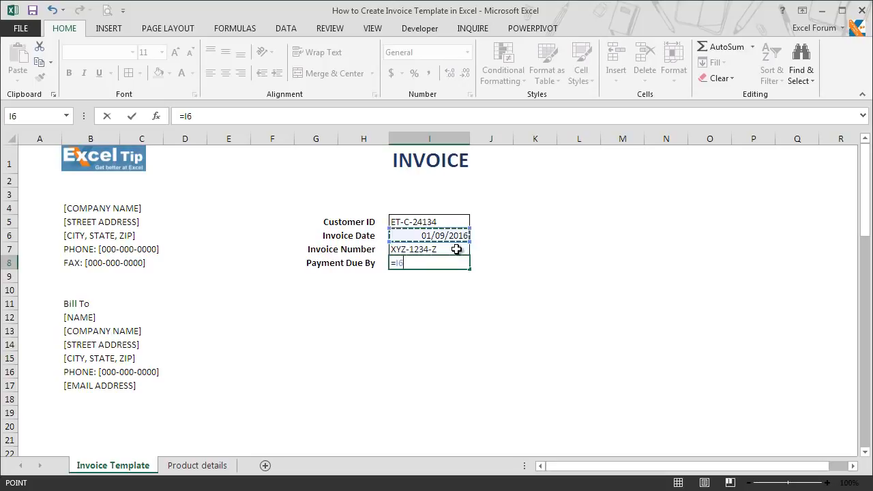
text(+20)
key(Return)
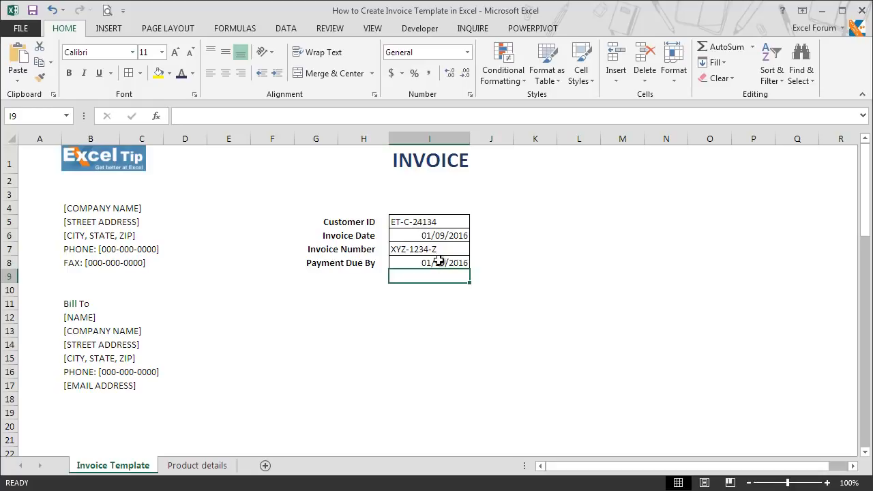
- Center the invoice detail values in cells I5 to I8 horizontally
drag(426, 224, 427, 263)
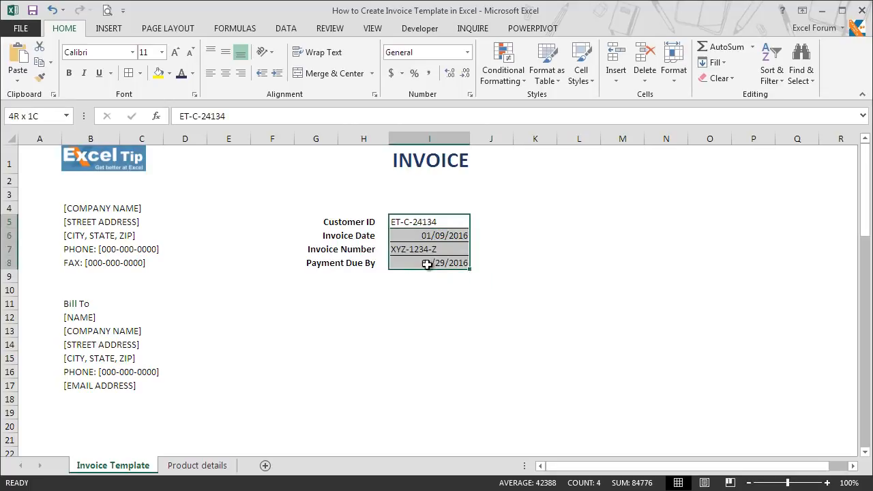
click(227, 74)
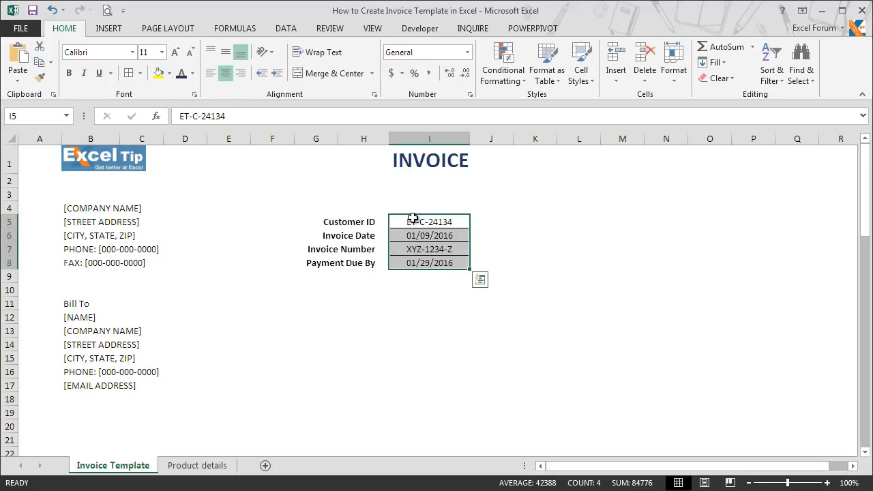
- Format the invoice date in I6 and the payment due date in I8 with the "March 14, 2012" date type
click(423, 236)
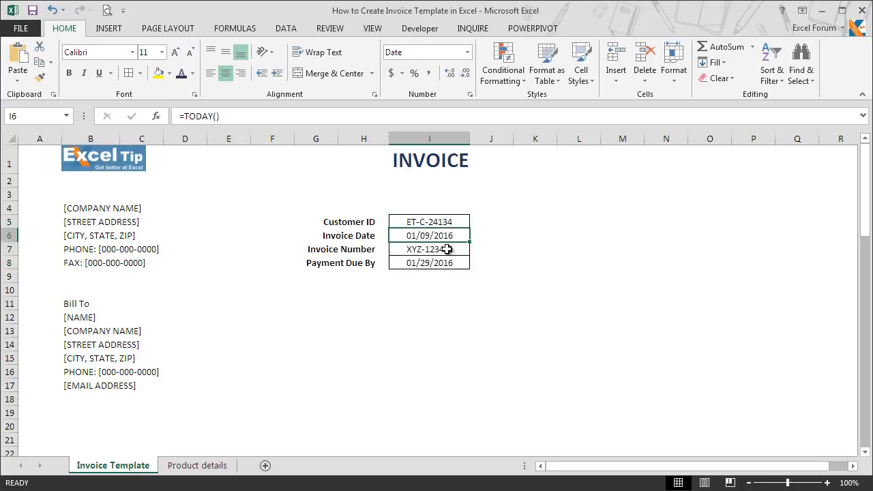
key(ctrl+1)
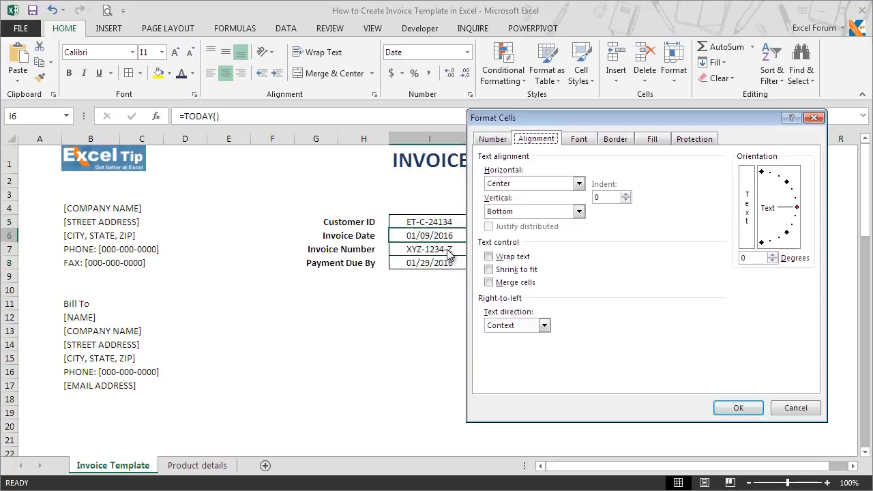
click(493, 139)
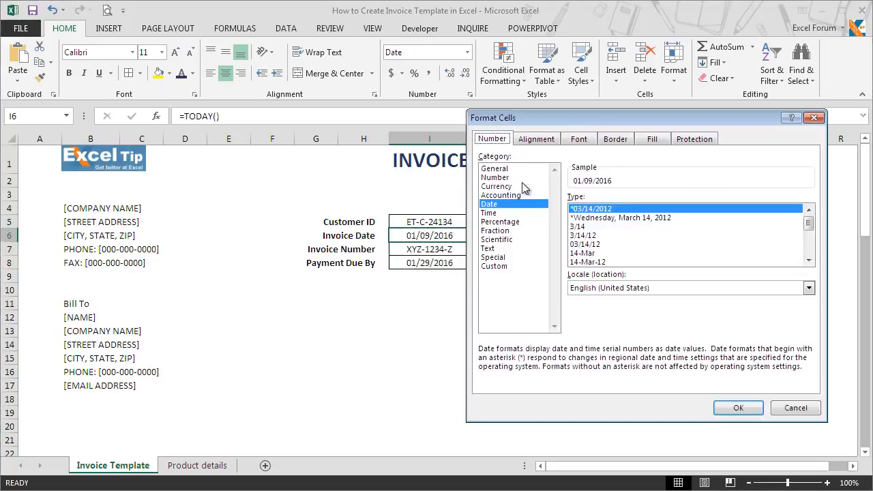
click(808, 260)
click(808, 260)
click(809, 260)
click(809, 260)
click(808, 262)
click(808, 262)
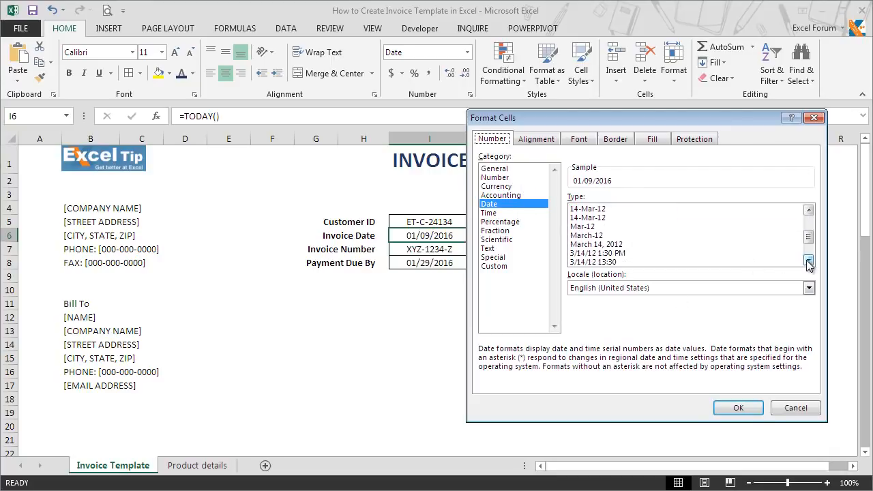
click(646, 244)
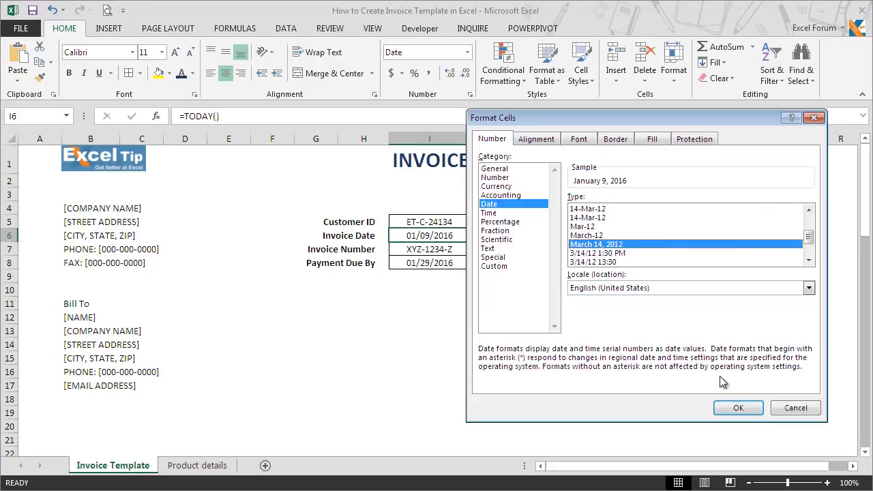
click(734, 410)
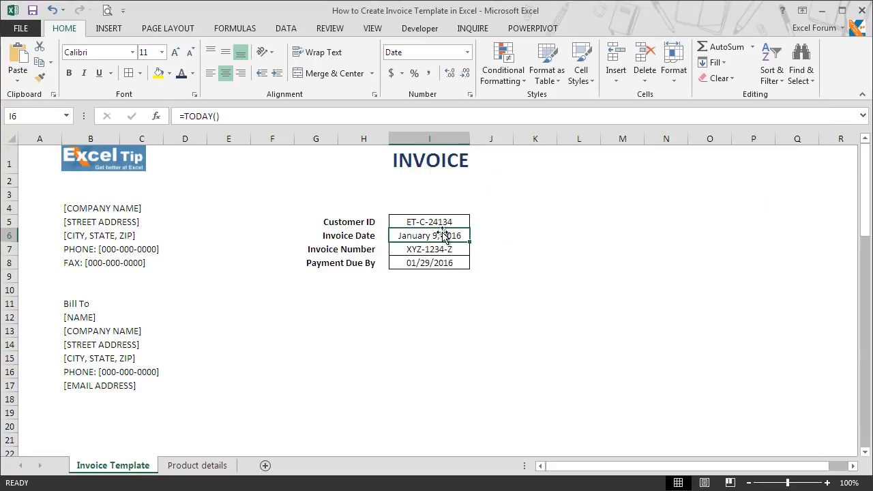
click(446, 262)
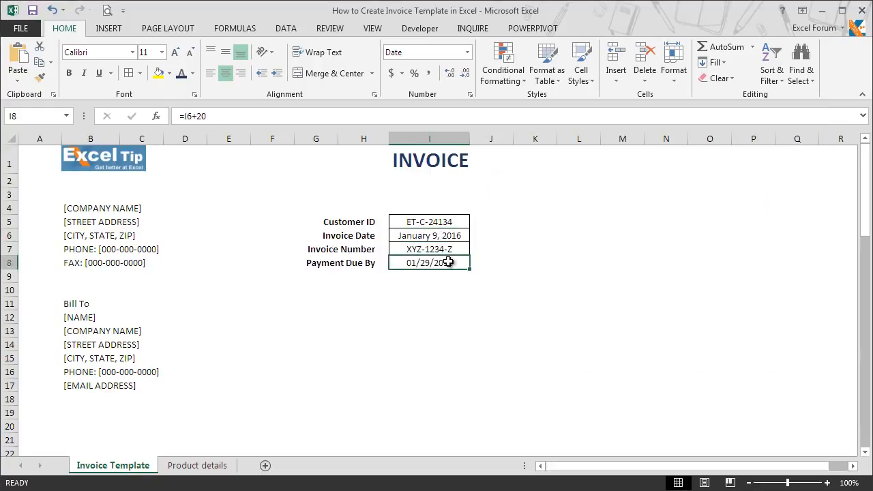
key(F4)
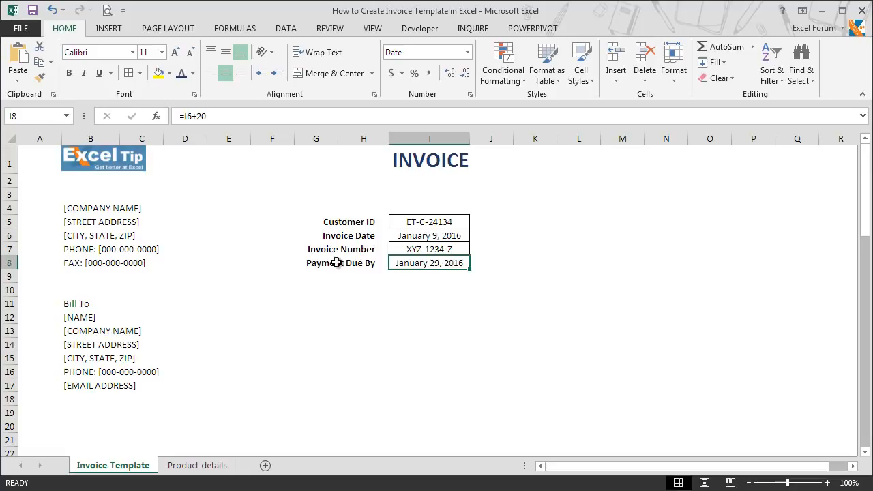
- Fill the Bill To heading row from B11 to F11 with the standard dark blue color
click(79, 304)
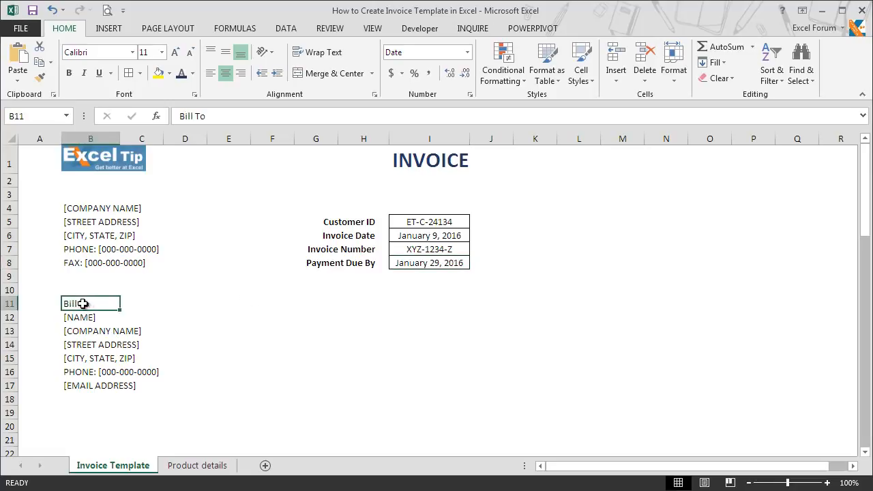
key(shift+Right)
key(shift+Right)
key(shift+Right)
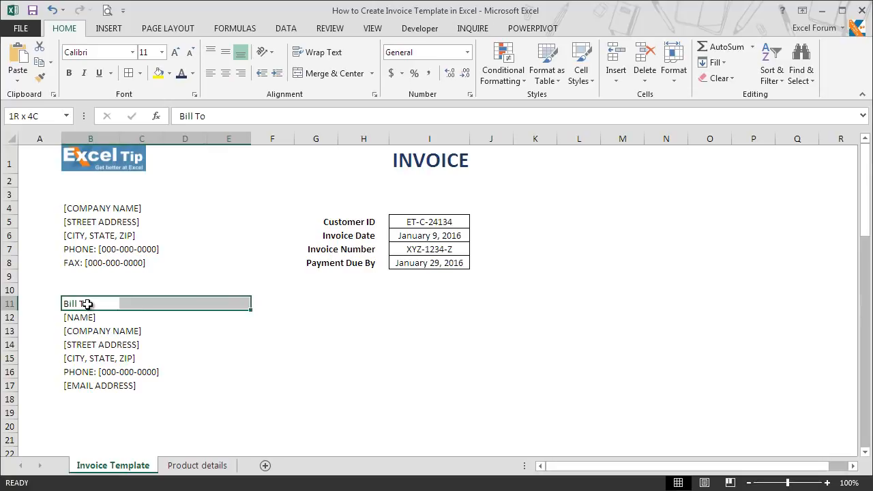
key(shift+Right)
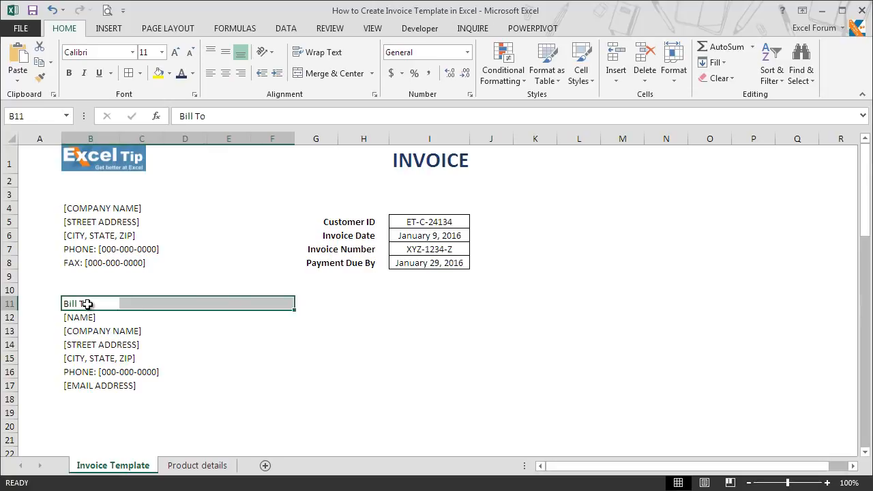
click(169, 73)
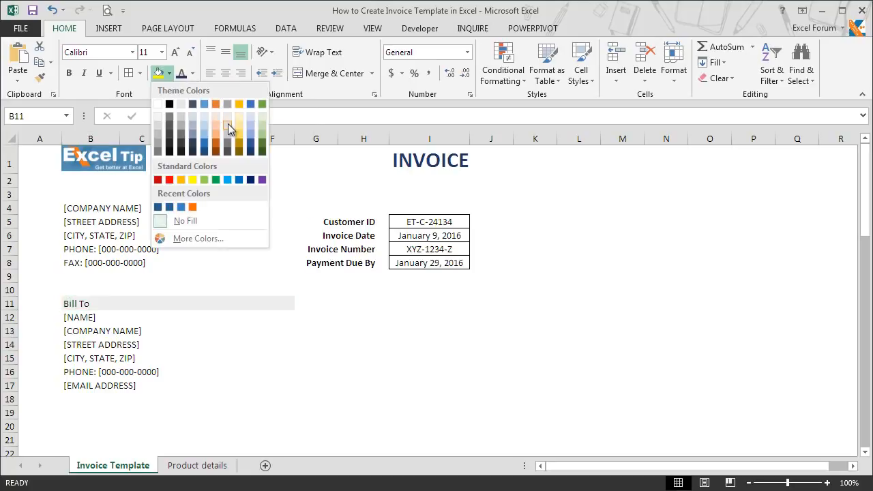
click(250, 180)
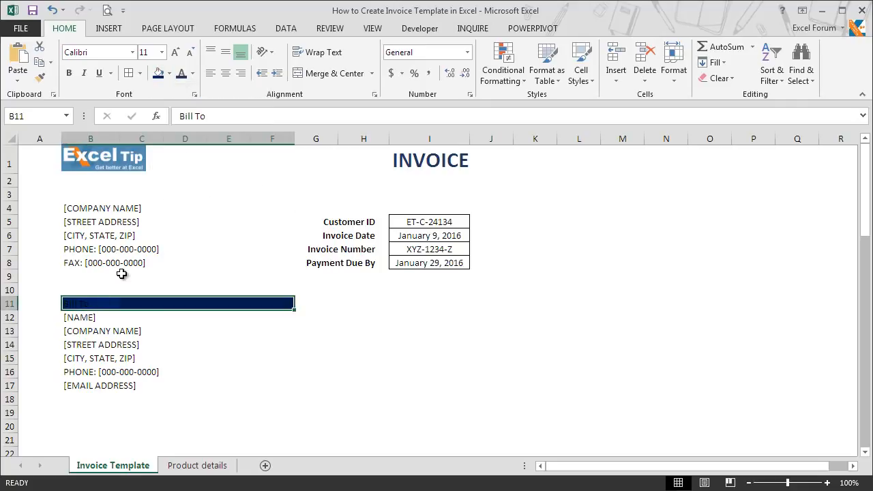
- Make the Bill To heading text white and bold, and apply Outside Borders to B11:F11
click(192, 73)
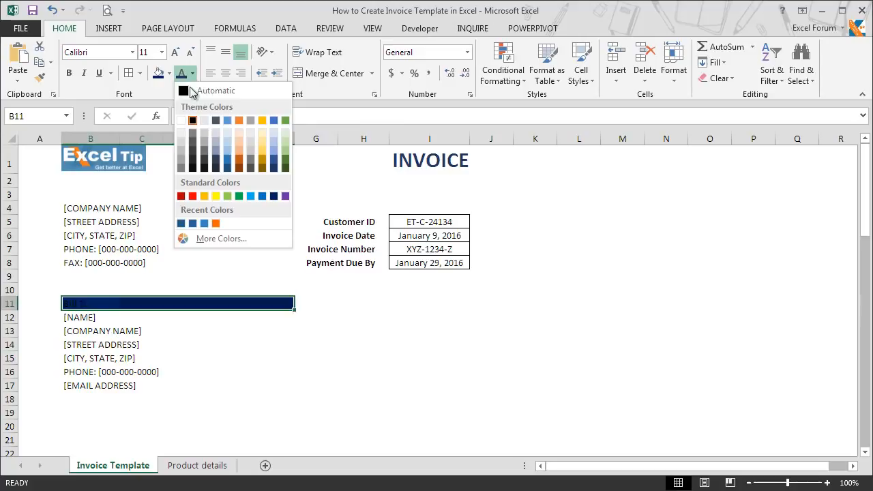
click(182, 121)
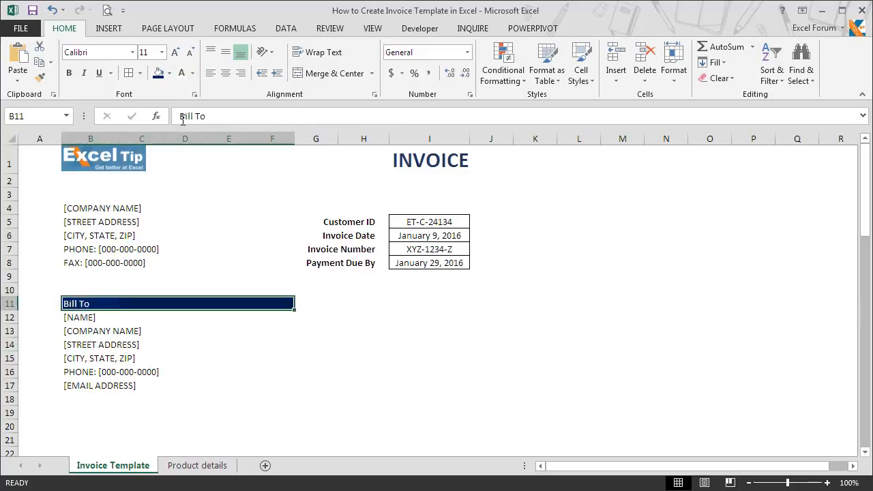
click(70, 73)
click(141, 74)
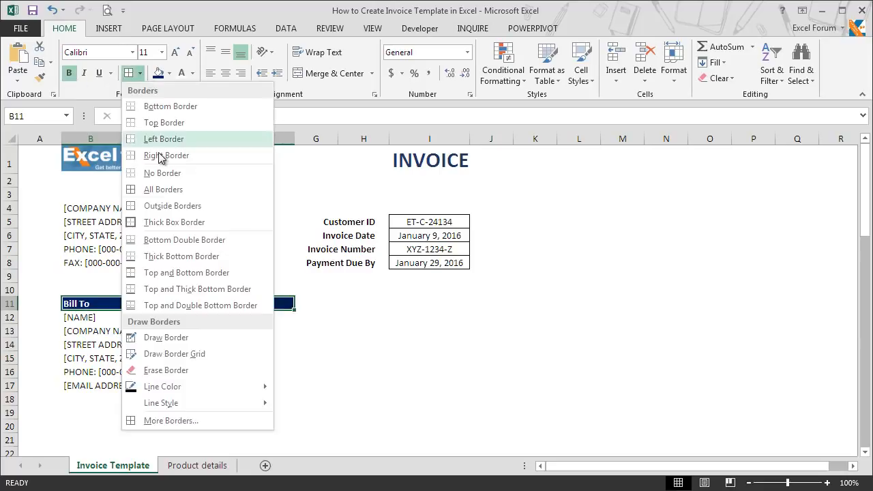
click(160, 206)
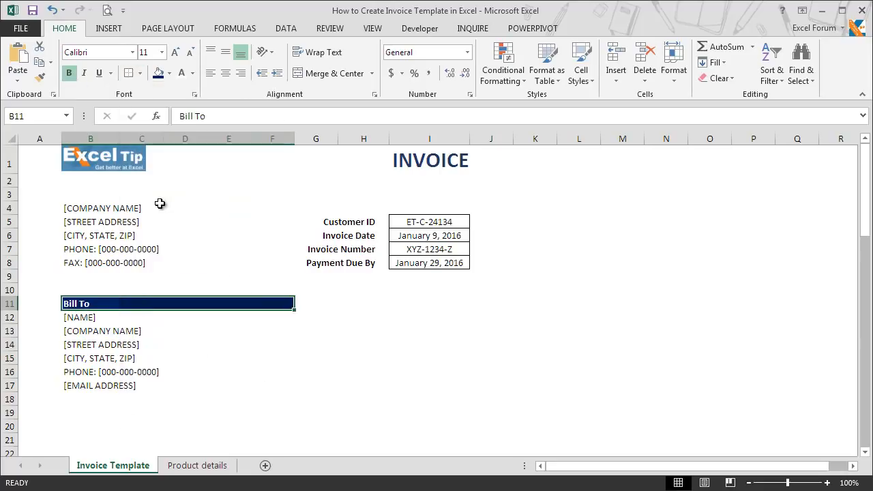
click(200, 316)
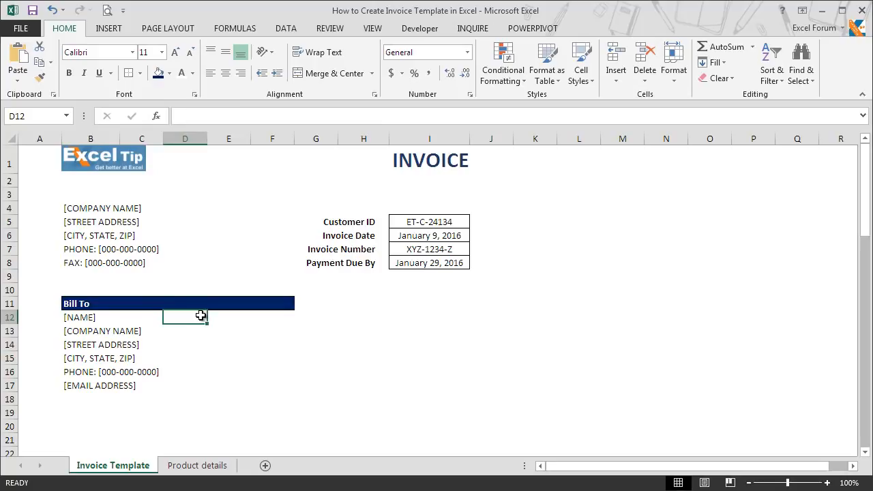
- Enter the column headers Item Code in cell B19 and Item Description in cell C19
click(87, 414)
text(Item Code)
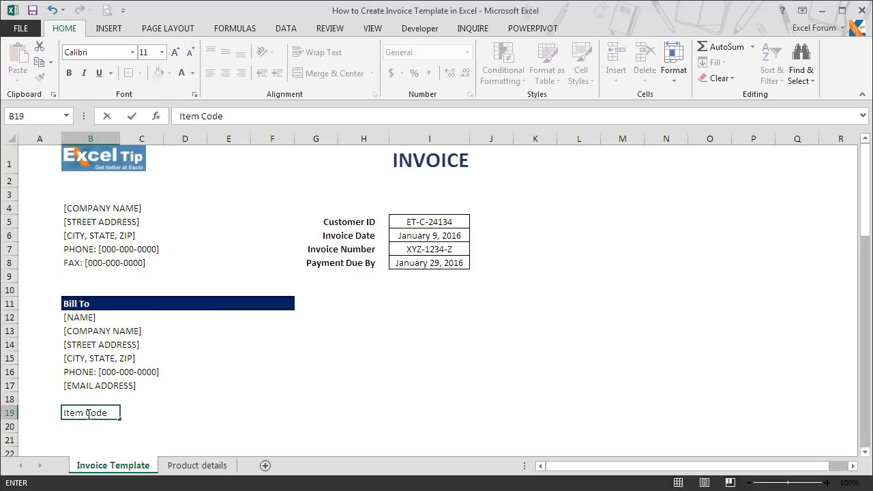
key(Return)
click(87, 415)
key(Tab)
text(Item Description)
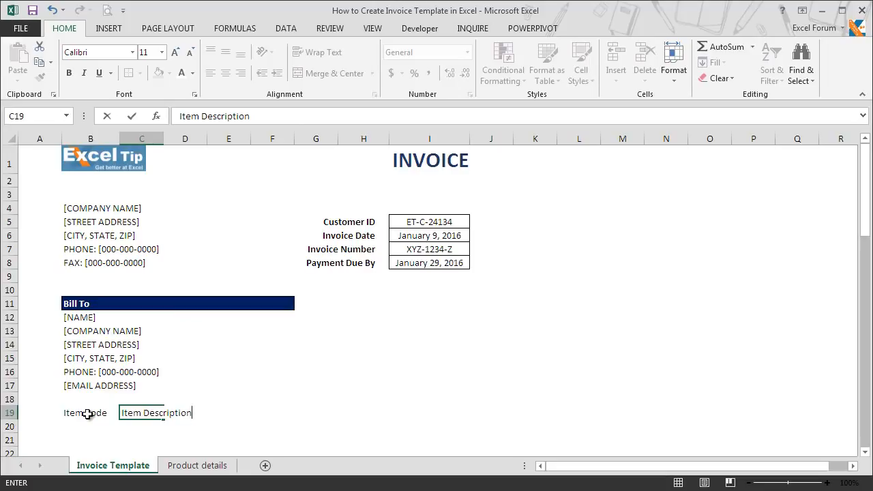
key(ctrl+Return)
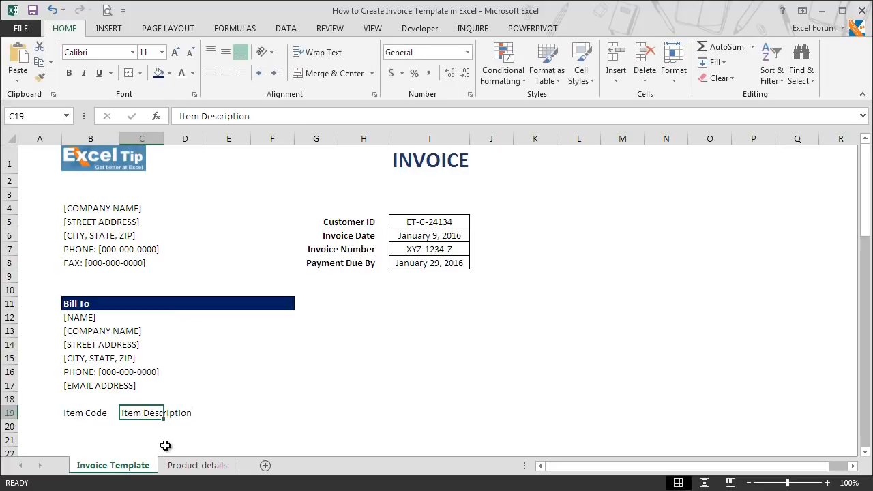
- Merge the Item Description header cells C19 to F19 with Merge Across
key(shift+Right)
key(shift+Right)
key(shift+Right)
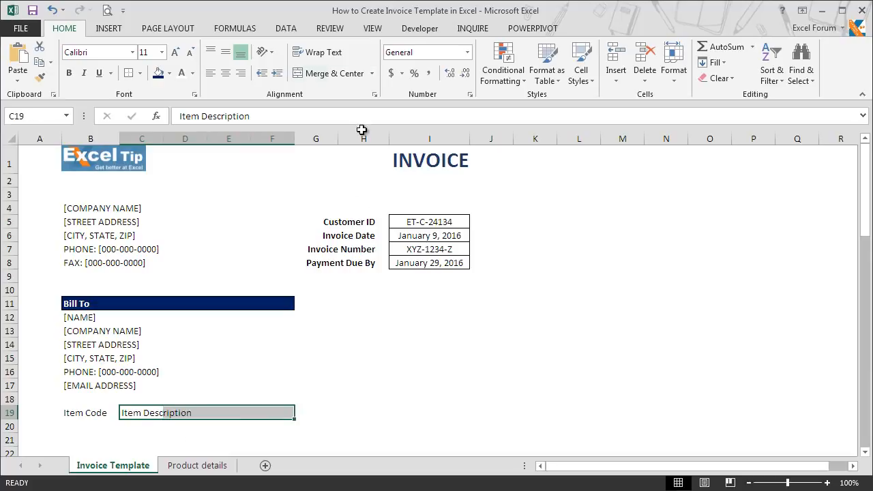
click(371, 74)
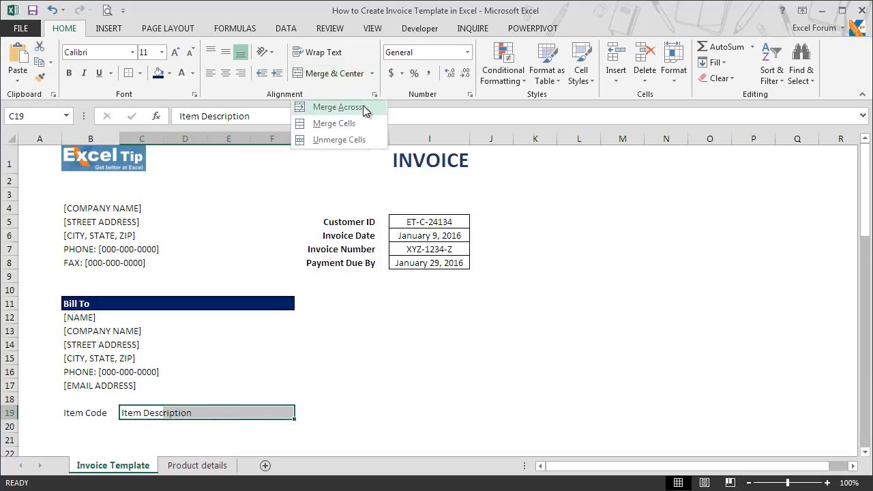
click(368, 107)
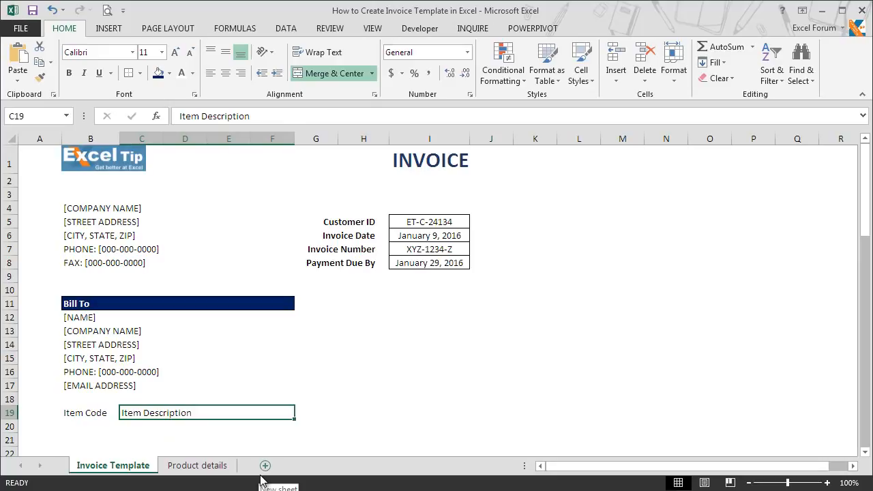
- Repeat the Merge Across on cells C20 to F20 below the Item Description header
key(Down)
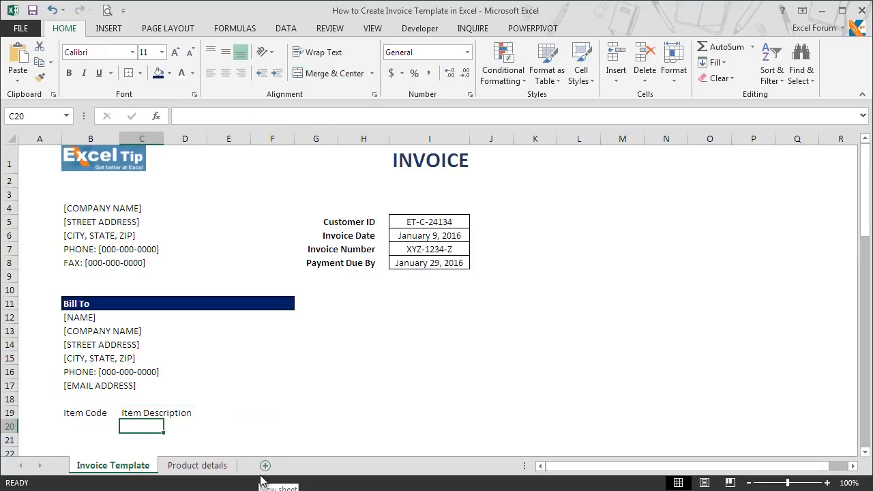
key(shift+Right)
key(shift+Right)
key(shift+Right)
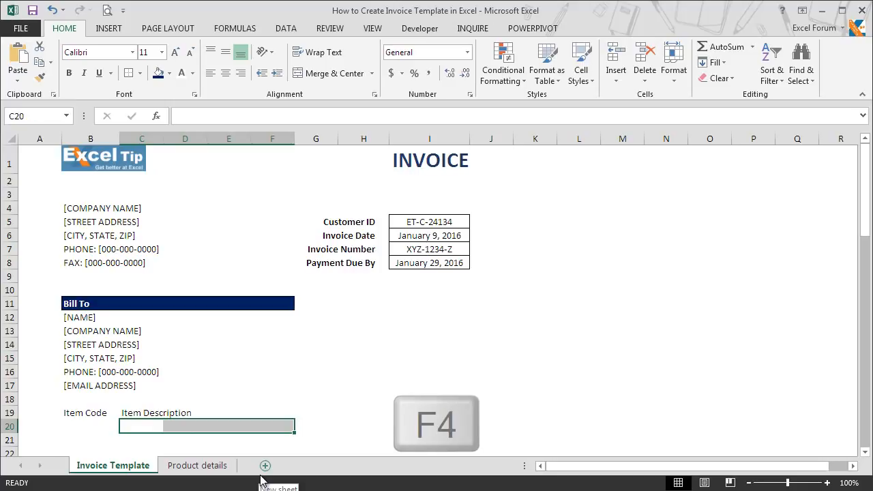
key(F4)
- Copy the merged cell C20:F20 down to rows 21 to 32 of the Item Description column
key(ctrl+c)
key(Down)
key(shift+Down)
key(shift+Down)
key(shift+Down)
key(shift+Down)
key(shift+Down)
key(shift+Down)
key(shift+Down)
key(shift+Down)
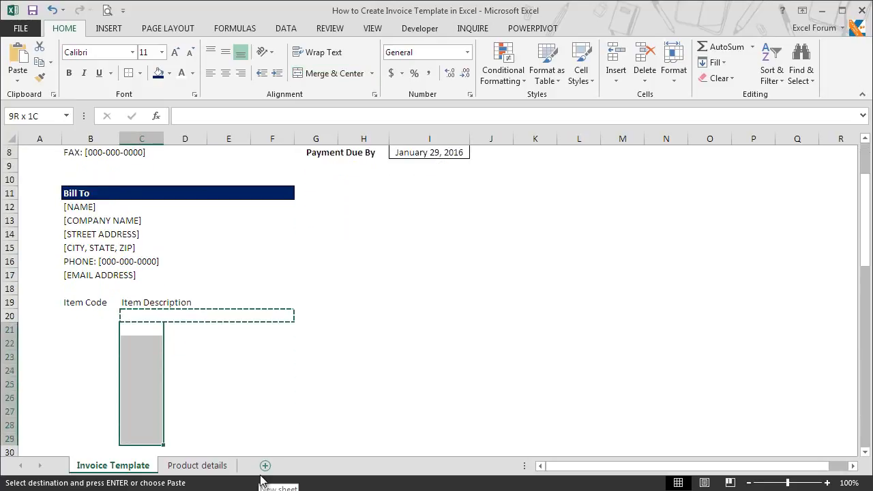
key(shift+Down)
key(shift+Down)
key(shift+Down)
key(ctrl+v)
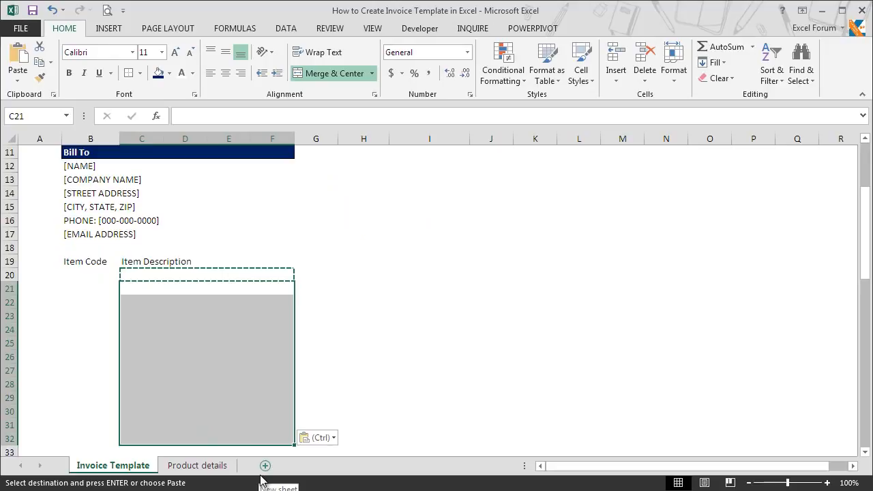
click(282, 290)
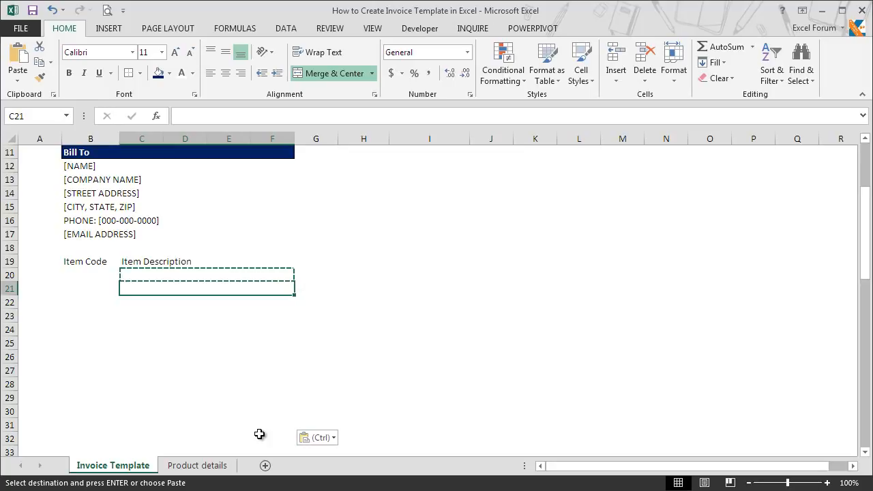
- Clear the copy selection and enter the column header QTY in cell G19
click(325, 274)
key(Escape)
key(Up)
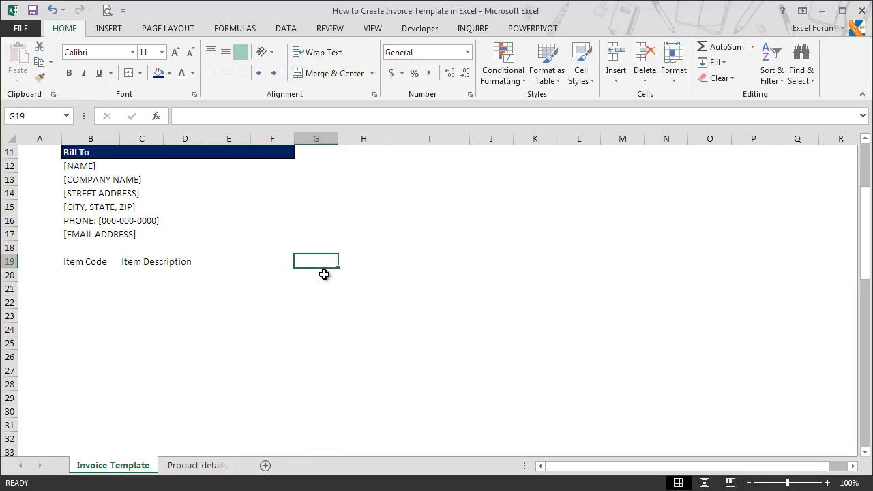
text(QTY)
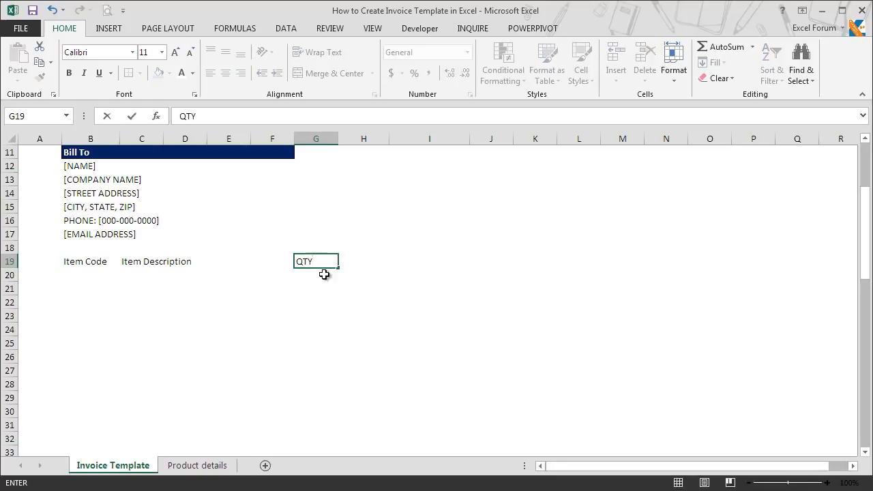
key(Return)
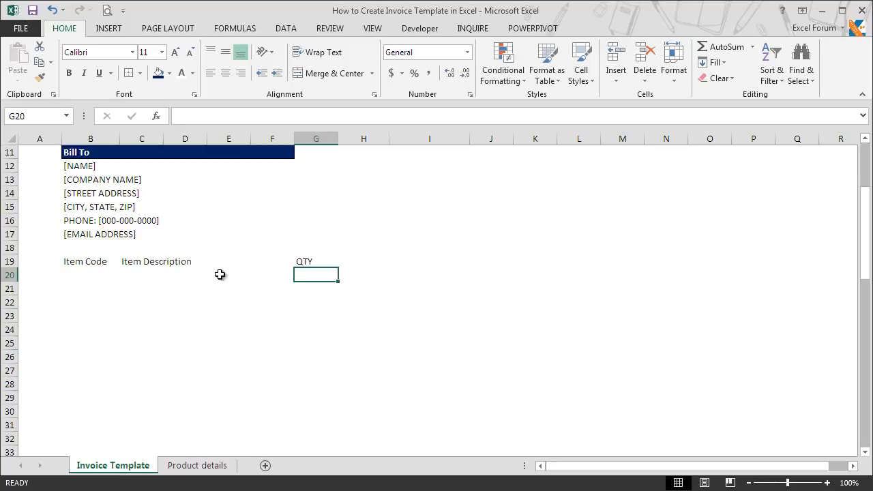
- Enter the column headers Unit Price in cell H19 and Amount in cell I19
click(355, 260)
text(Unit Price)
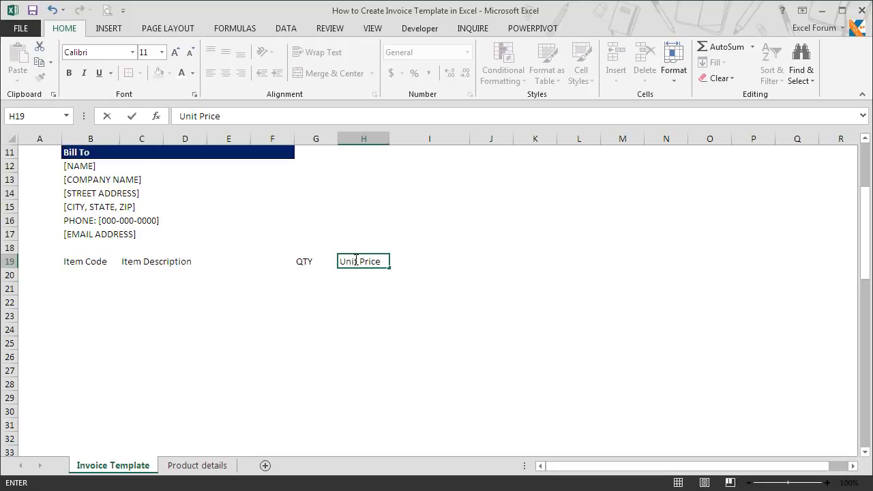
key(Return)
key(Up)
key(Right)
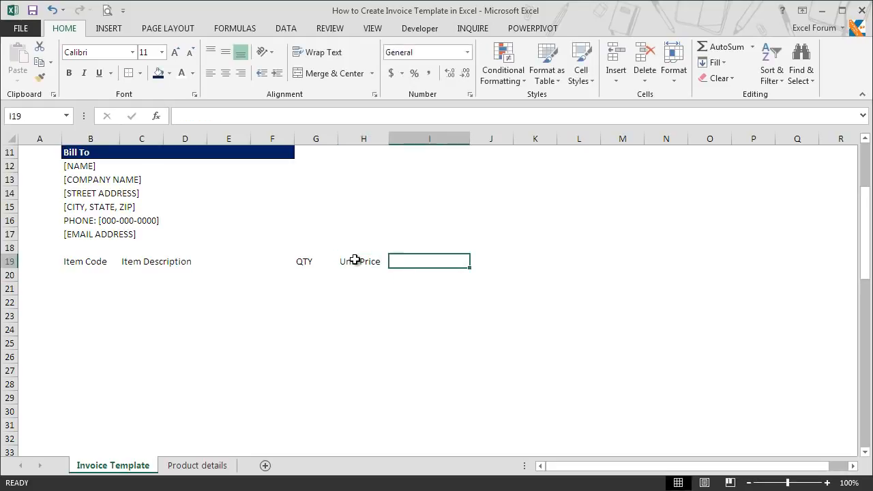
text(Amount)
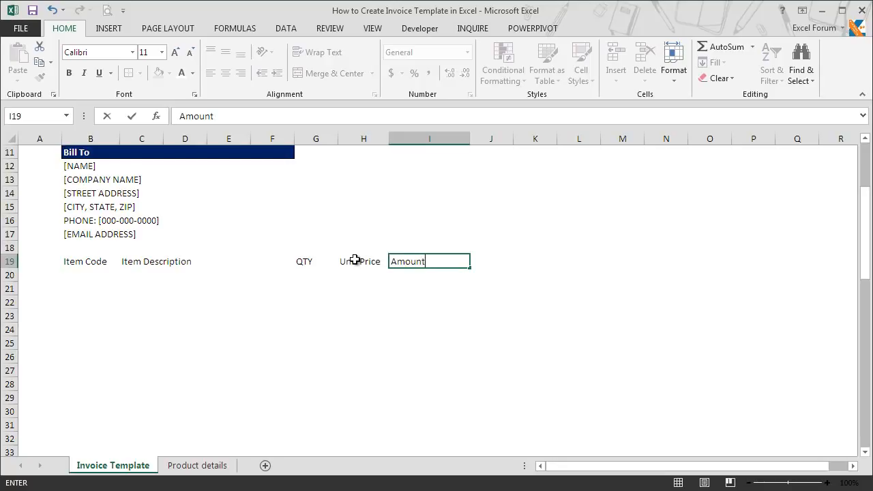
key(Return)
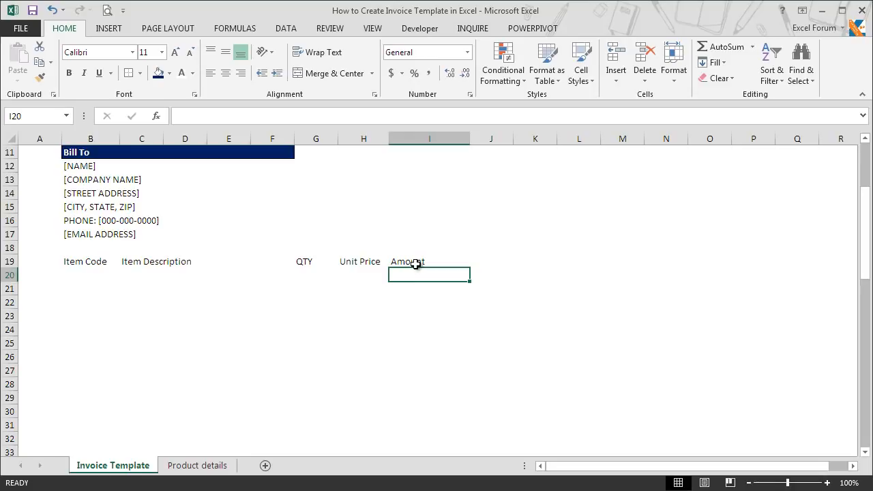
- Give the item table B19:I32 a thin solid outline border and vertical inside borders between its columns
click(85, 266)
drag(85, 266, 416, 437)
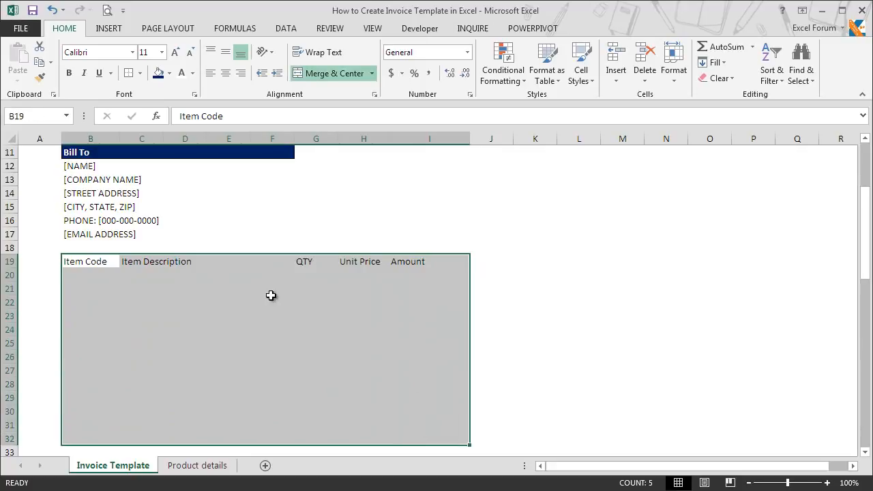
key(ctrl+1)
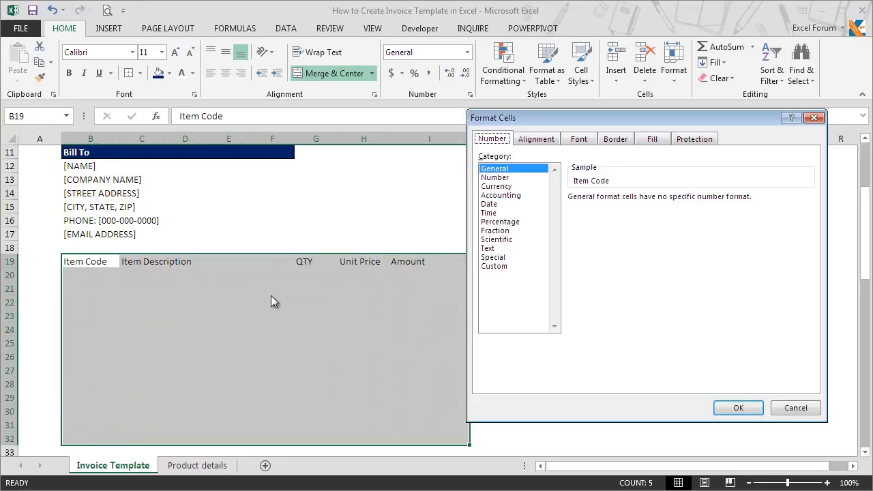
click(609, 140)
click(509, 250)
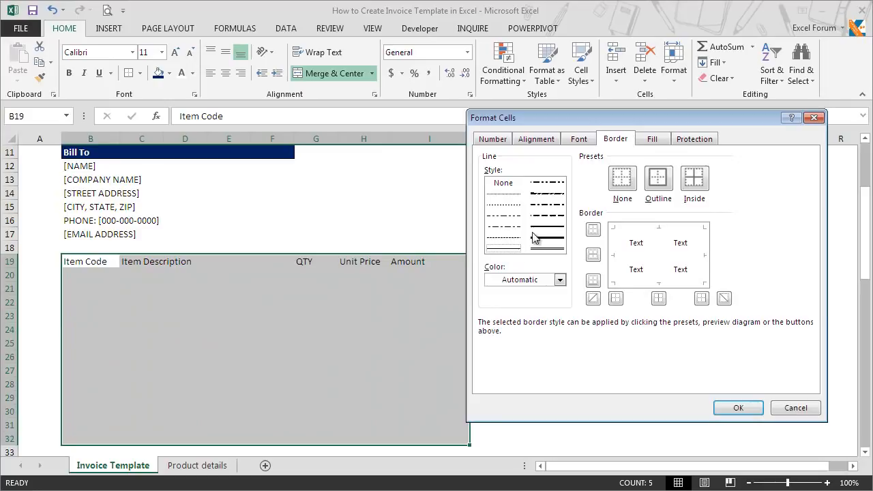
click(667, 182)
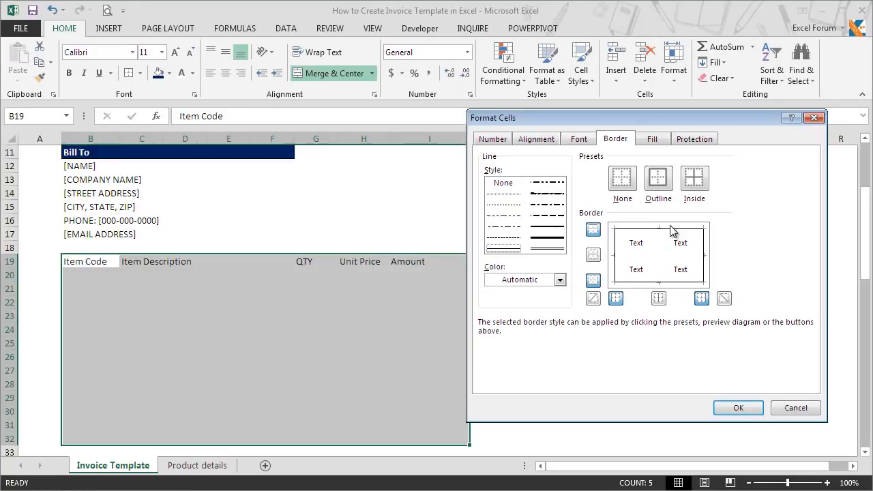
click(659, 299)
click(738, 407)
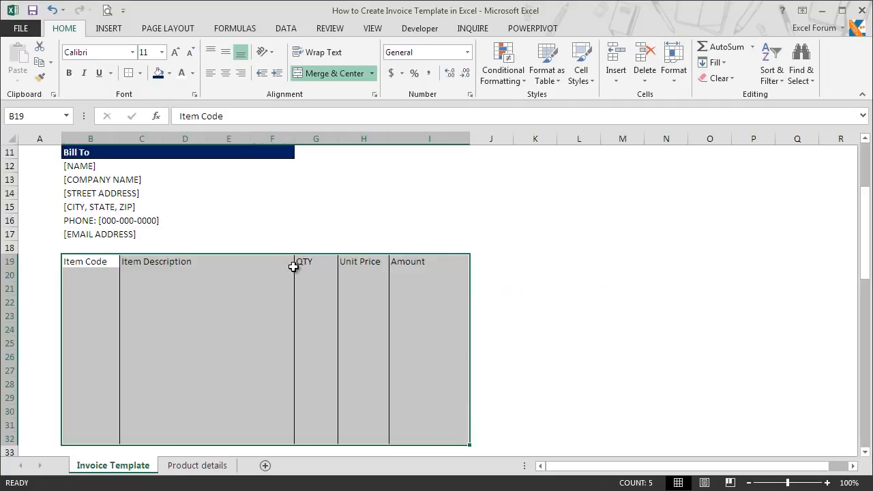
- Format the header row B19:I19 with an outline border, dark blue fill and bold white text
click(150, 278)
drag(95, 261, 408, 260)
key(ctrl+shift+7)
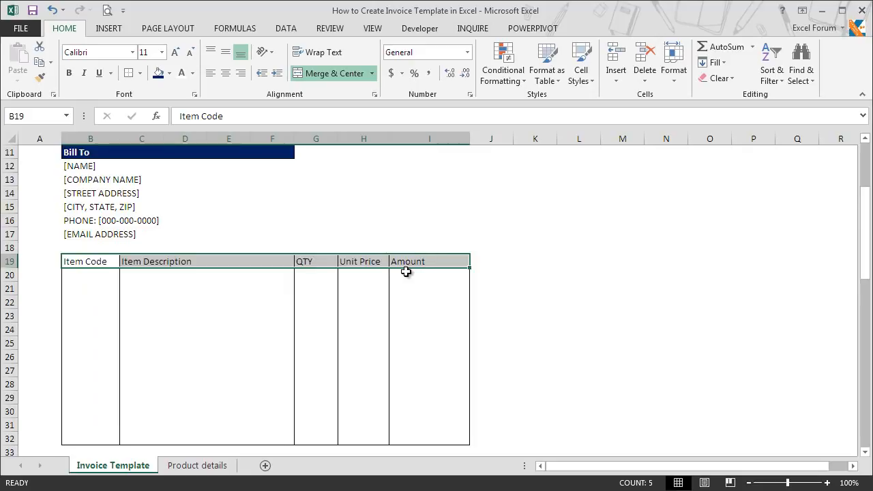
click(158, 73)
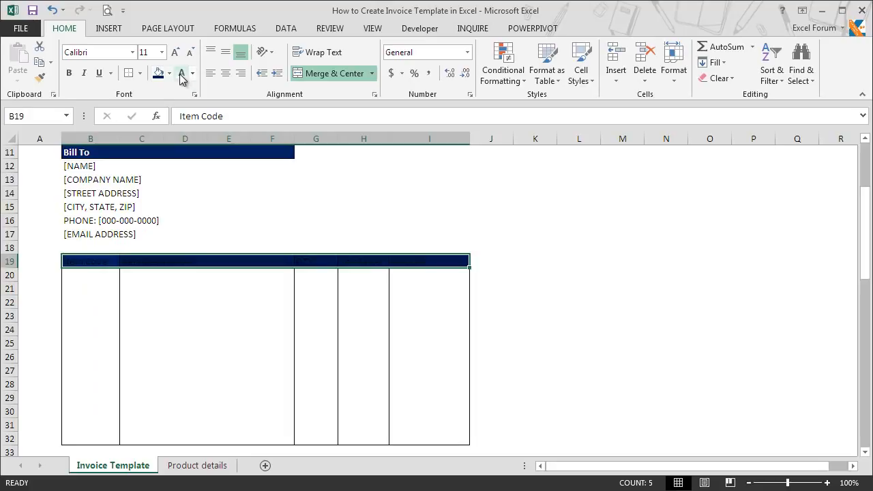
click(182, 74)
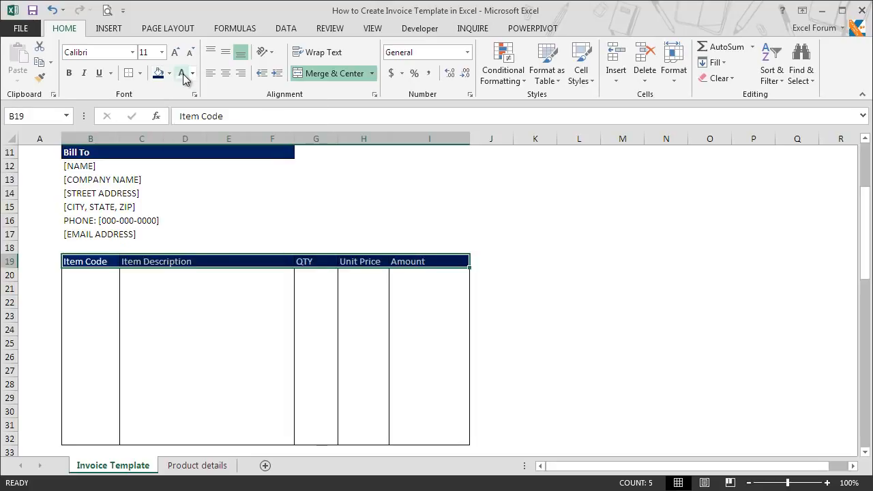
click(69, 73)
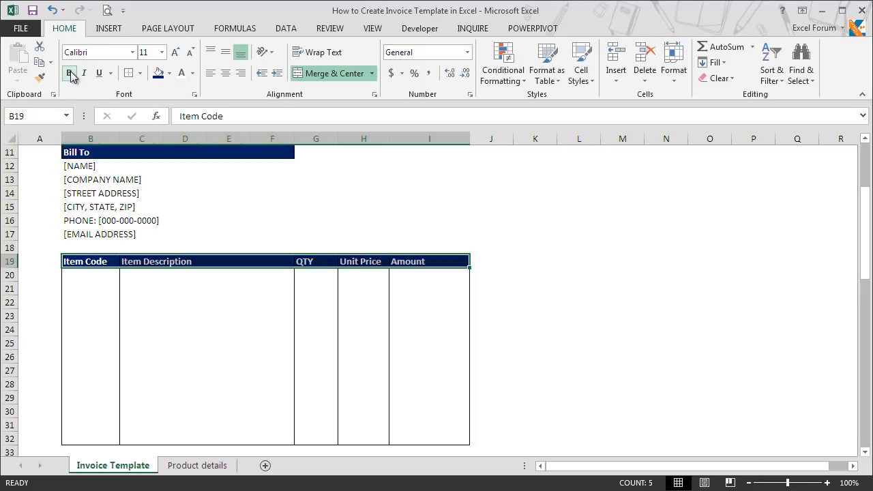
click(106, 273)
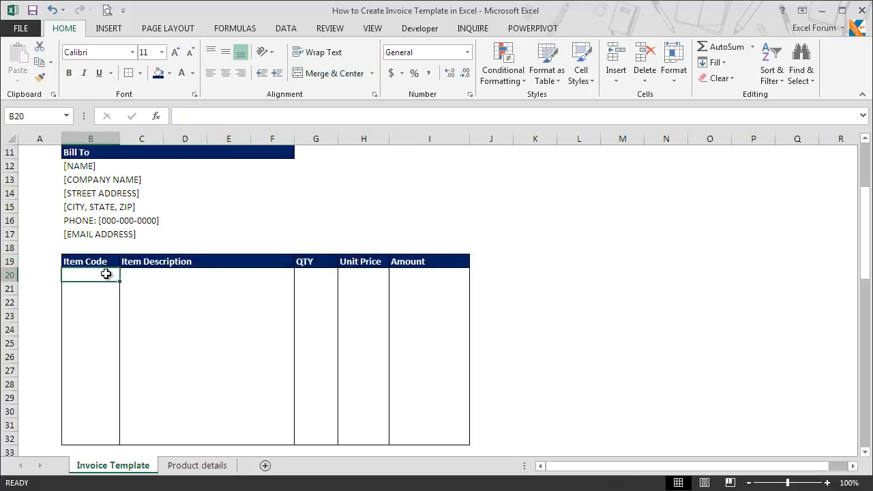
- Center the Item Code cells B19:B32 and the QTY cells G19:G32 horizontally
click(94, 262)
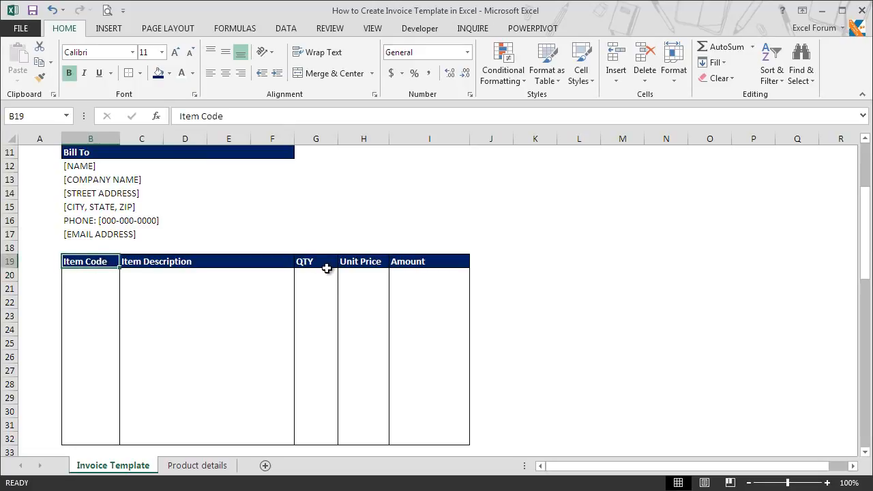
drag(96, 262, 106, 434)
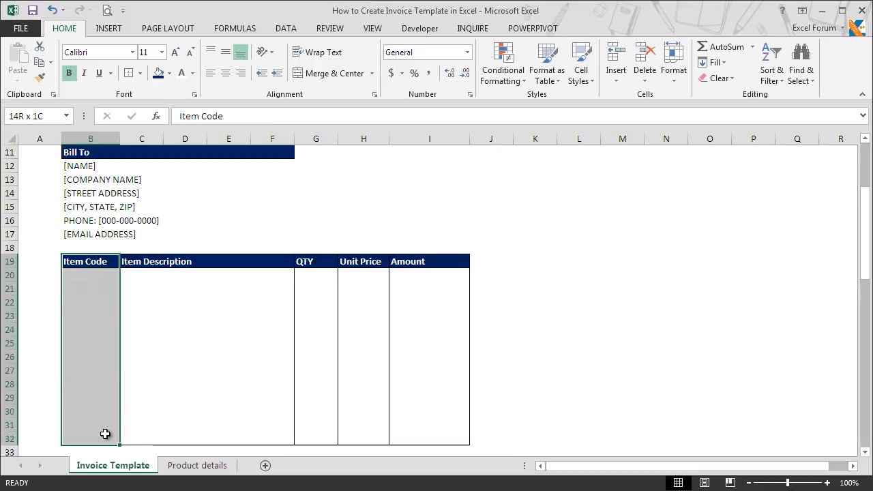
ctrl+drag(305, 262, 313, 436)
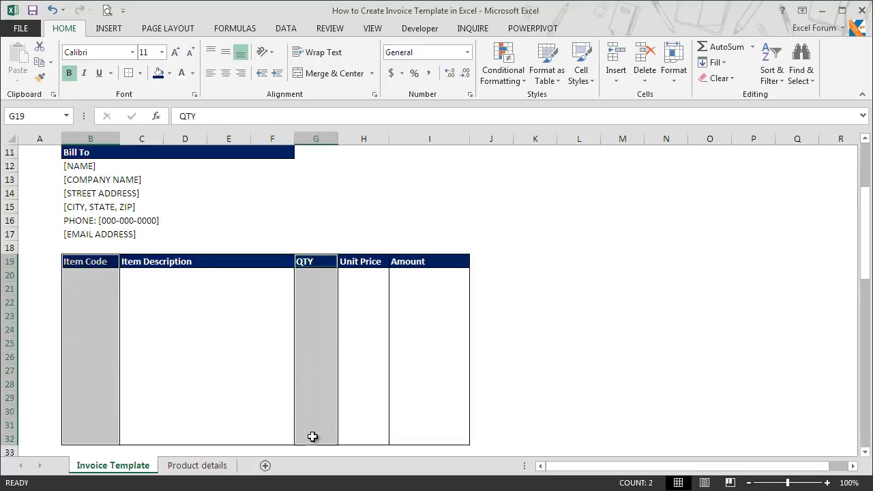
click(228, 77)
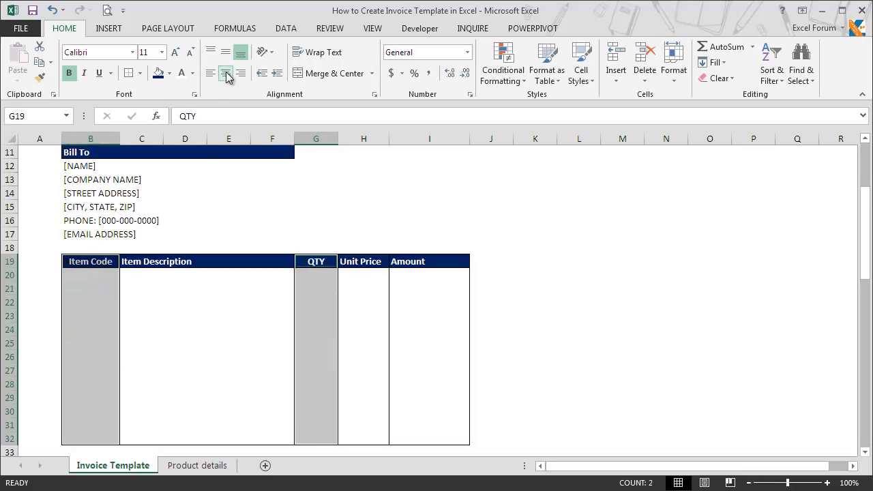
click(165, 272)
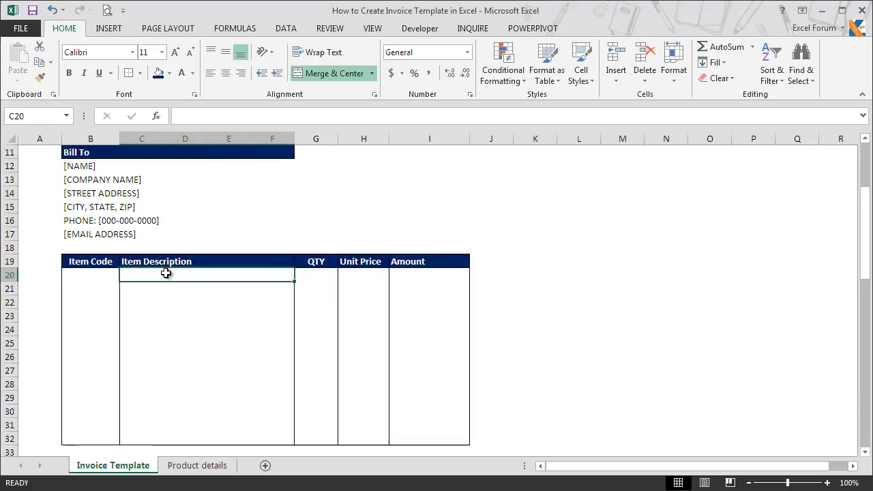
- Center the Unit Price and Amount columns, cells H19:I32, horizontally
click(370, 265)
drag(382, 264, 413, 437)
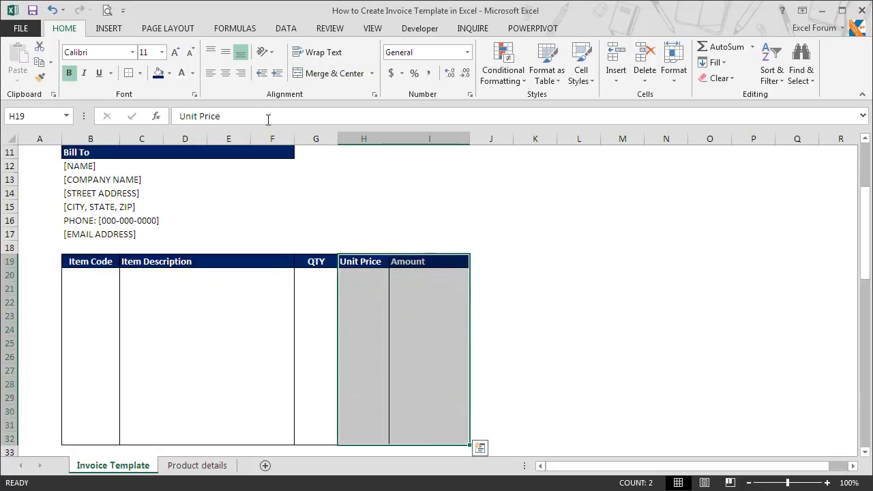
click(225, 74)
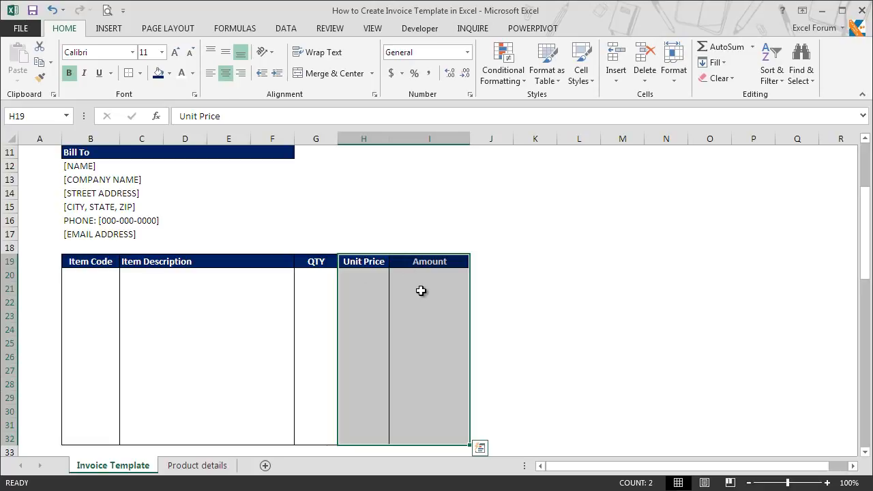
- Format the Unit Price and Amount cells H19:I32 as Number with the 1000 separator and zero decimal places
key(ctrl+1)
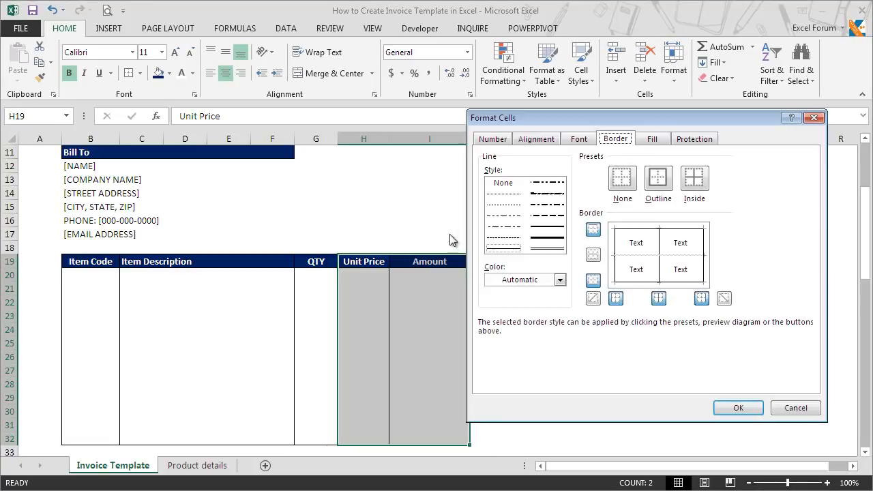
click(500, 139)
click(505, 179)
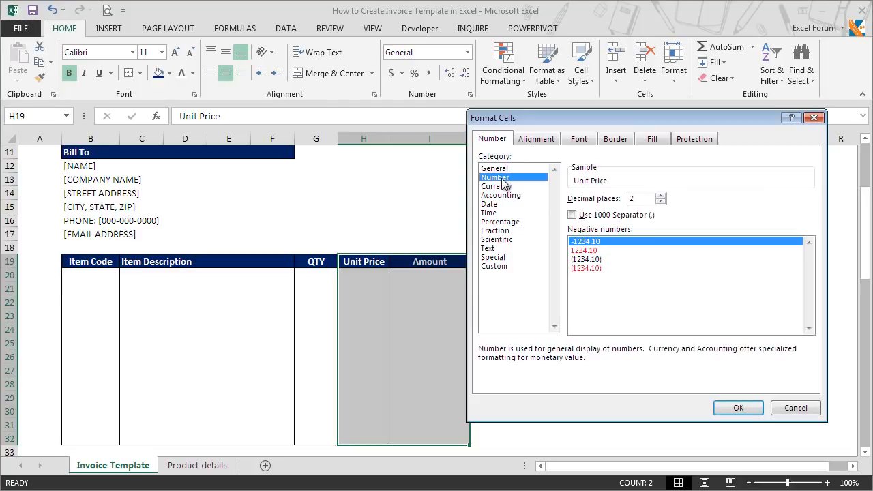
click(618, 216)
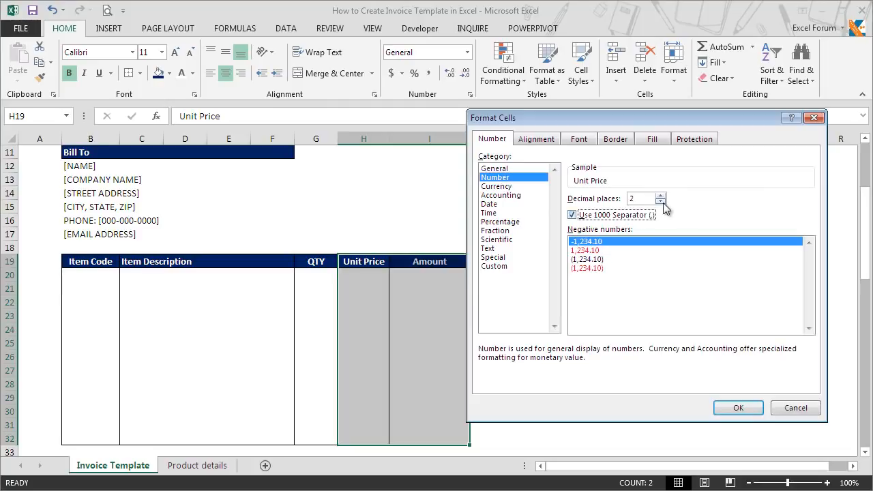
click(660, 202)
click(660, 201)
click(736, 408)
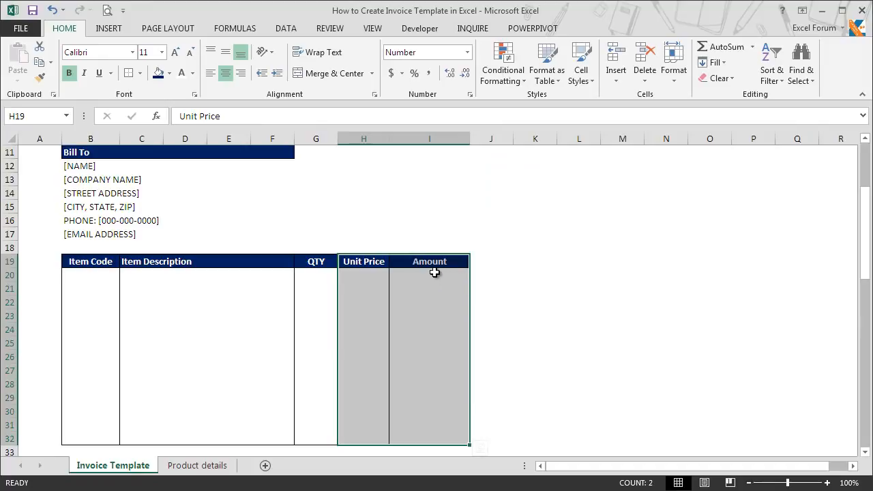
click(435, 272)
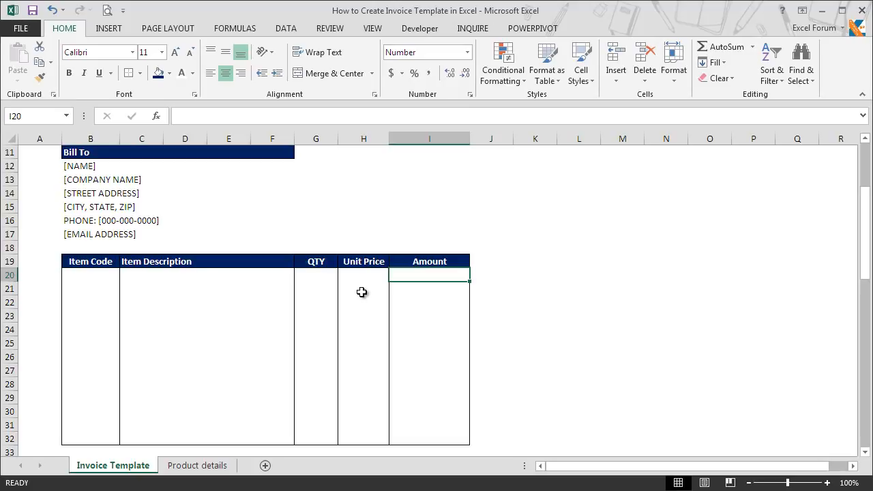
- Start a data validation rule for the Item Description cells in rows 20 to 32 that allows a List
click(150, 278)
drag(151, 279, 156, 439)
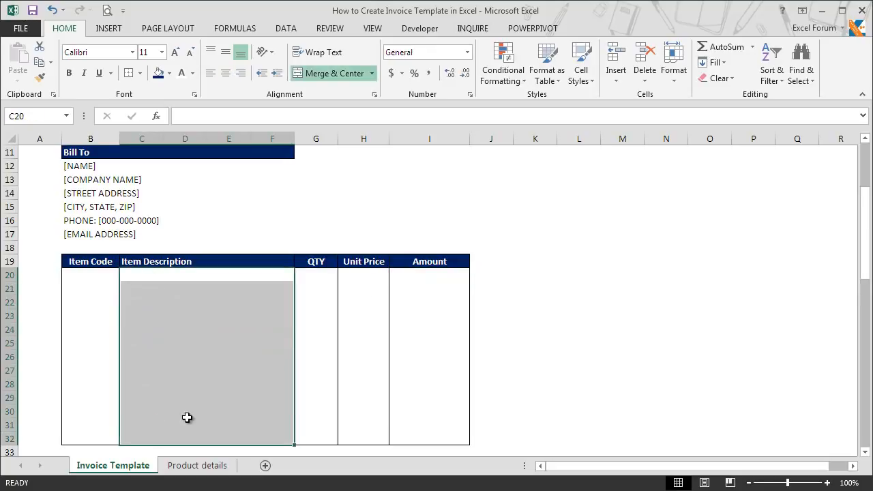
key(alt+a)
key(v)
key(v)
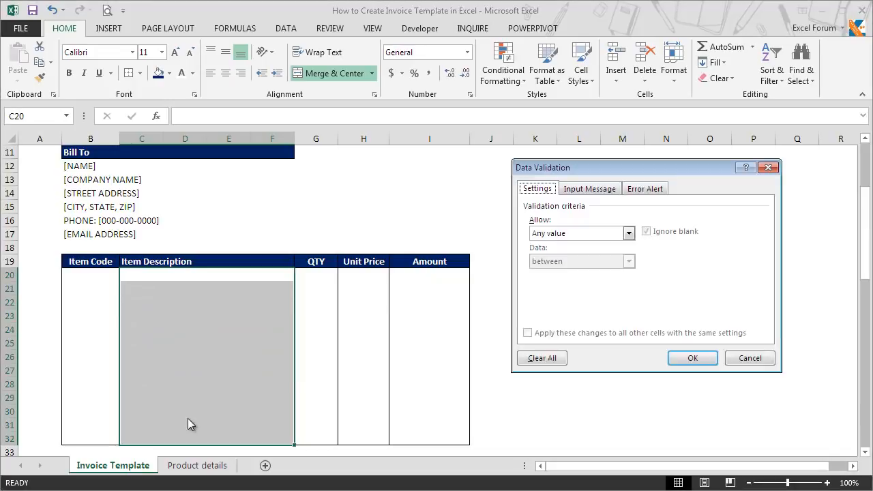
click(628, 233)
click(600, 272)
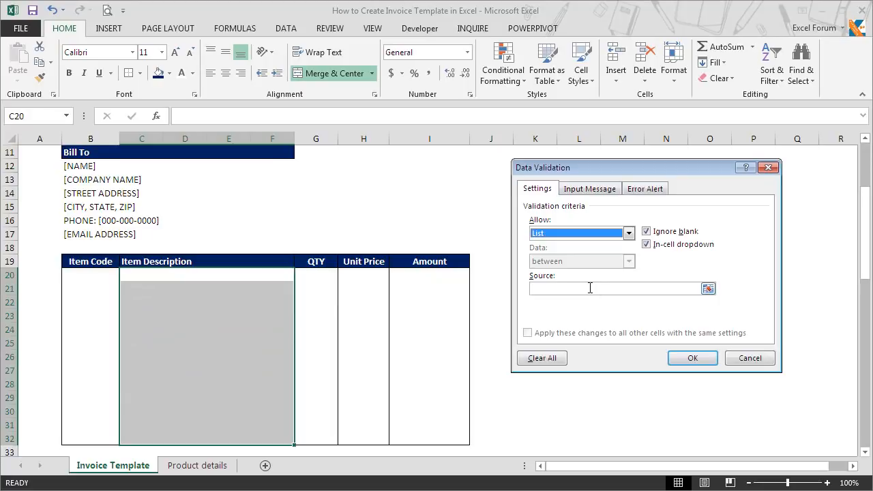
- Set the validation list source to 'Product details'!$A$2:$A$10, apply the rule, and choose Electric Dryers in C20
click(590, 290)
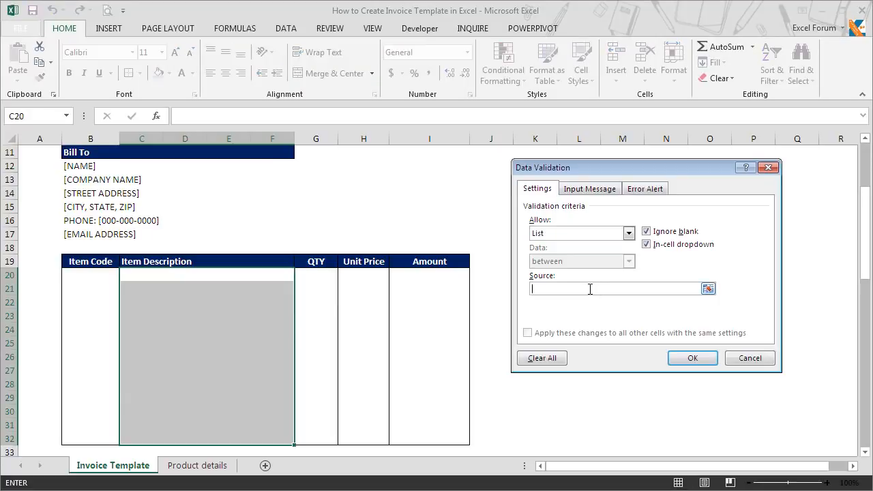
click(708, 289)
click(218, 470)
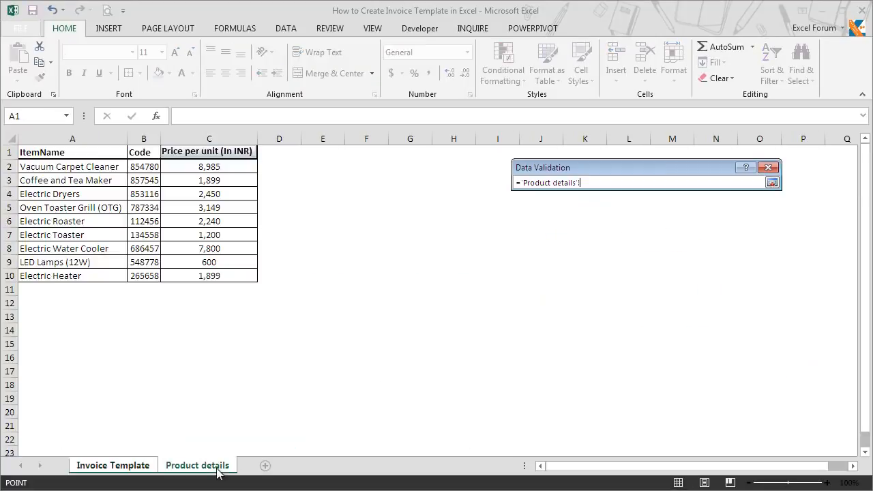
drag(93, 169, 89, 277)
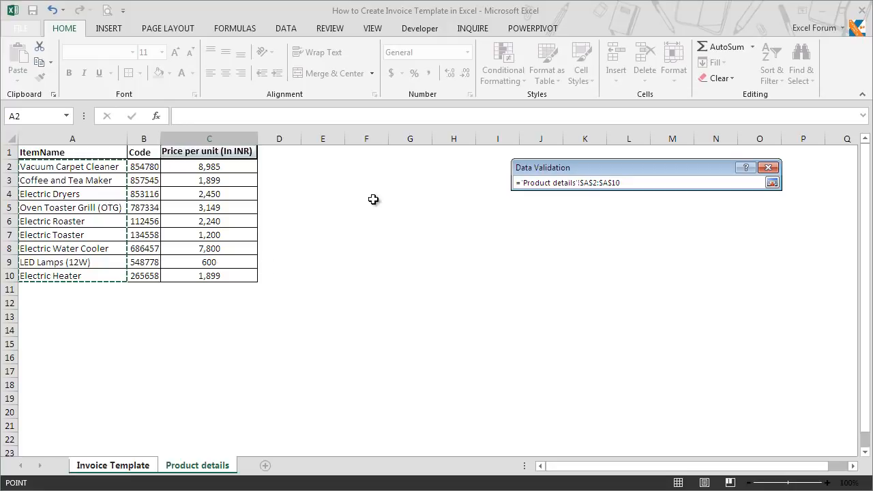
click(773, 182)
click(693, 358)
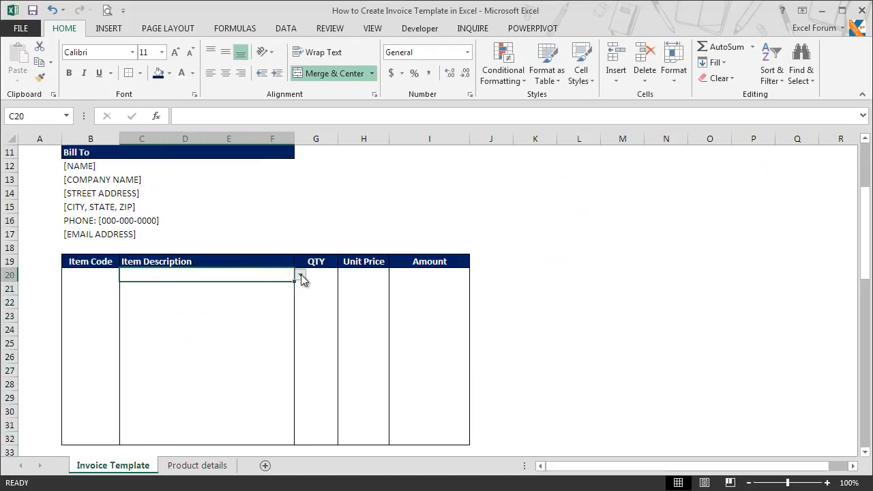
click(301, 274)
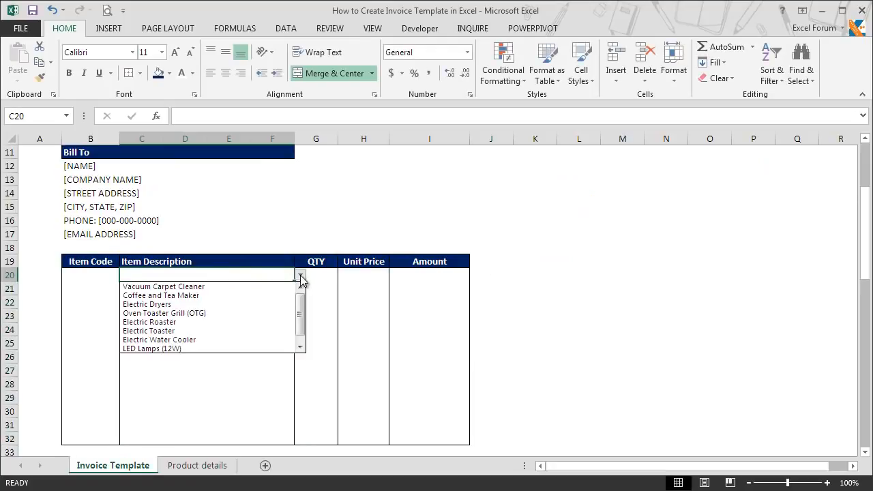
click(279, 305)
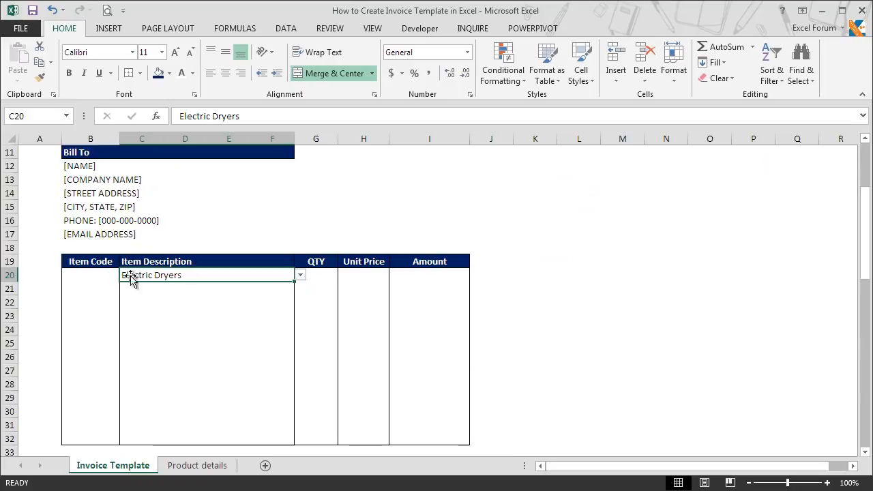
- Begin a VLOOKUP formula in the first Item Code cell, B20, with C20 as the lookup value
click(109, 278)
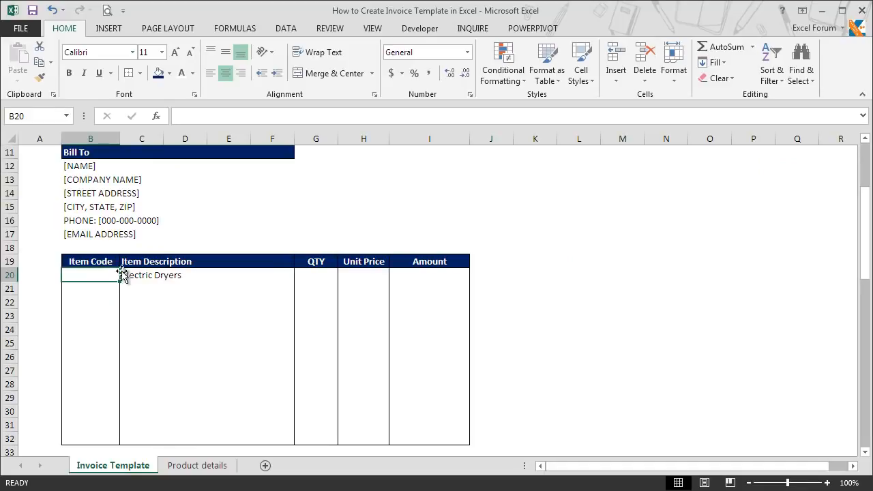
text(=vlok)
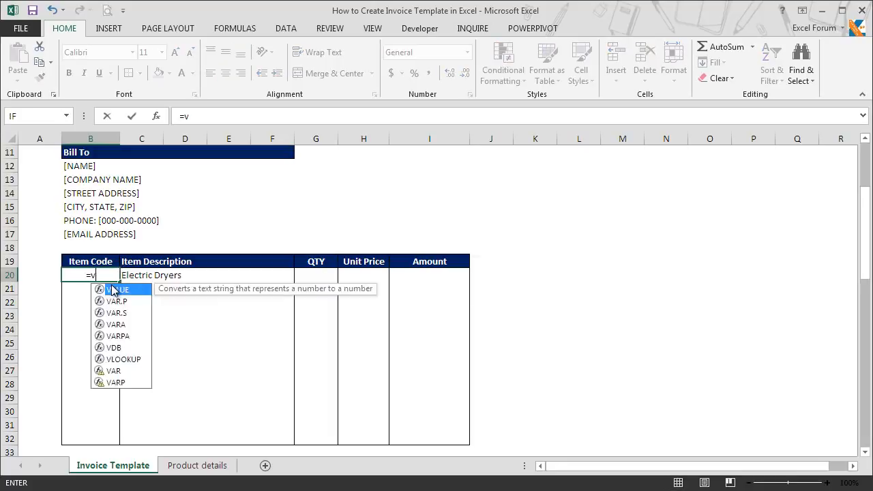
key(BackSpace)
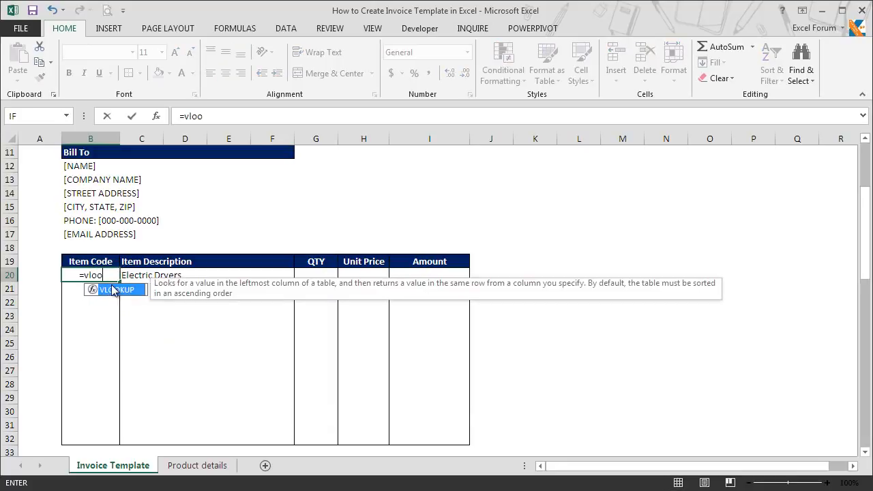
double_click(113, 290)
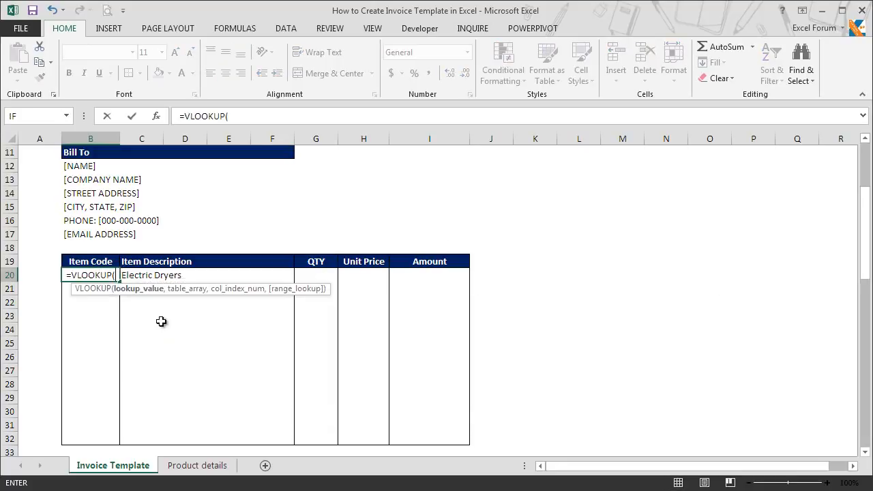
click(164, 278)
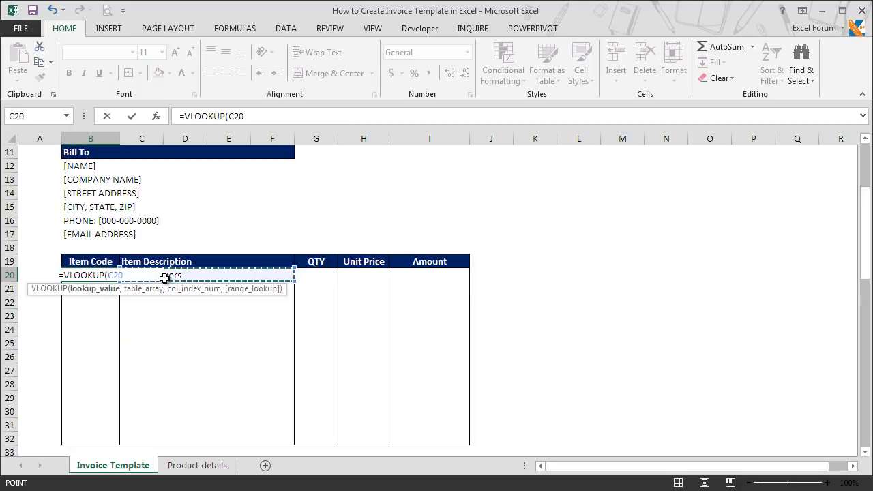
text(,)
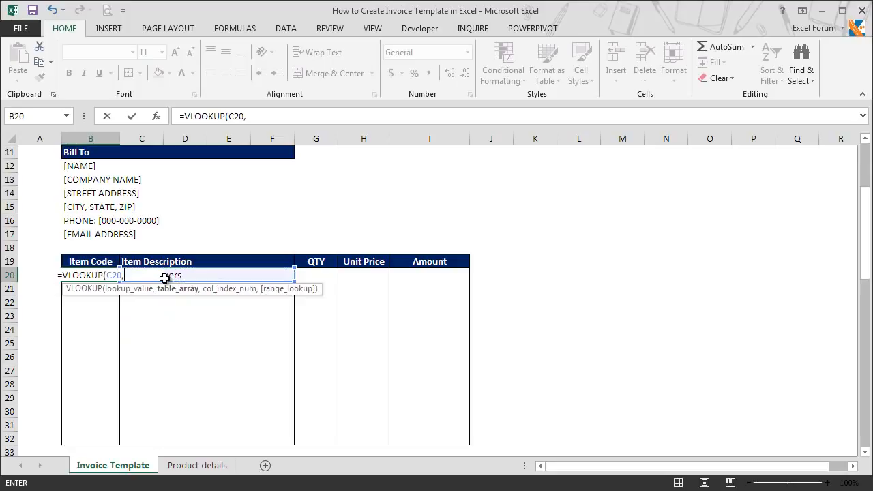
- Complete the B20 lookup with table array 'Product details'!$A$2:$C$10 ($A$2:$C$10 fixed), column index 2 and match type 0
click(189, 468)
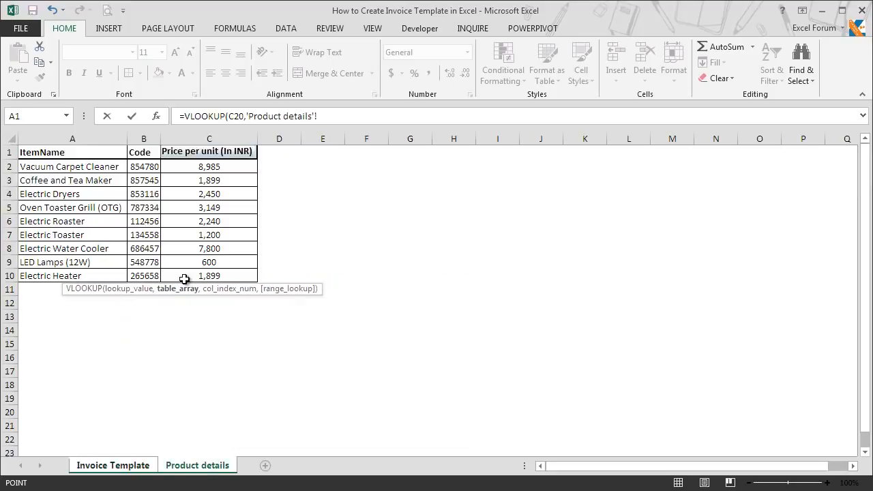
click(79, 165)
drag(80, 165, 188, 278)
key(F4)
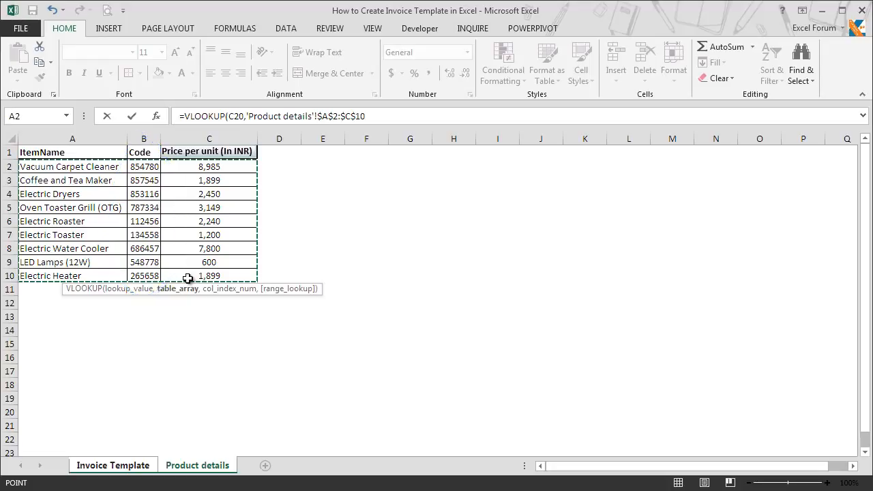
text(,2)
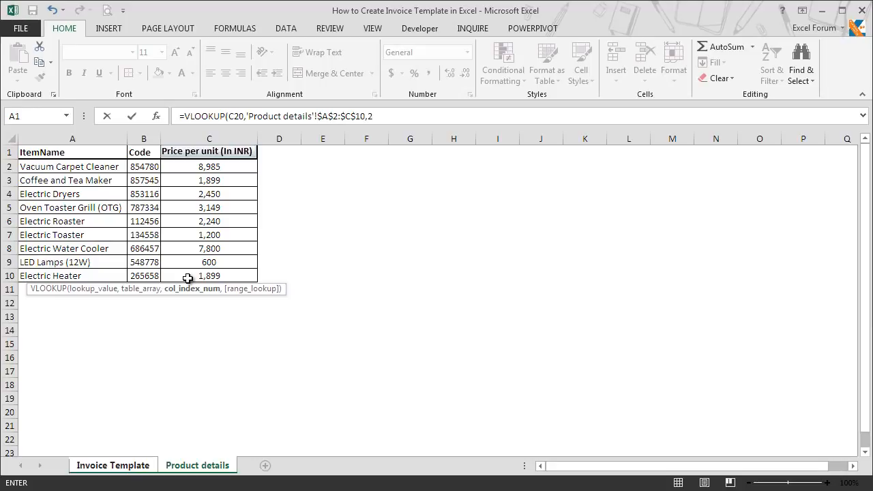
text(,)
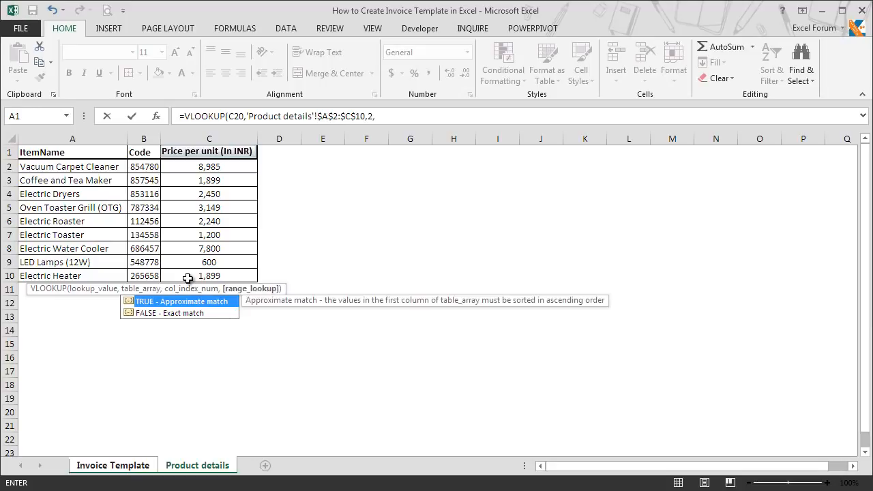
text(0)
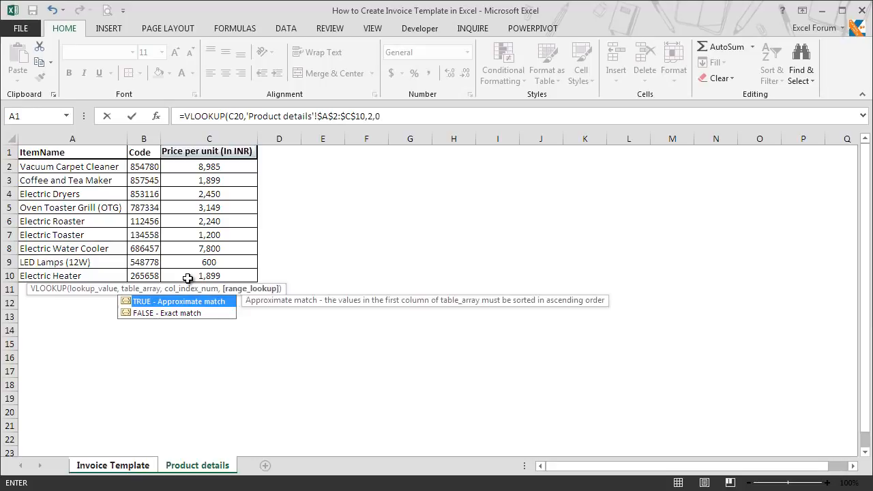
text())
key(Return)
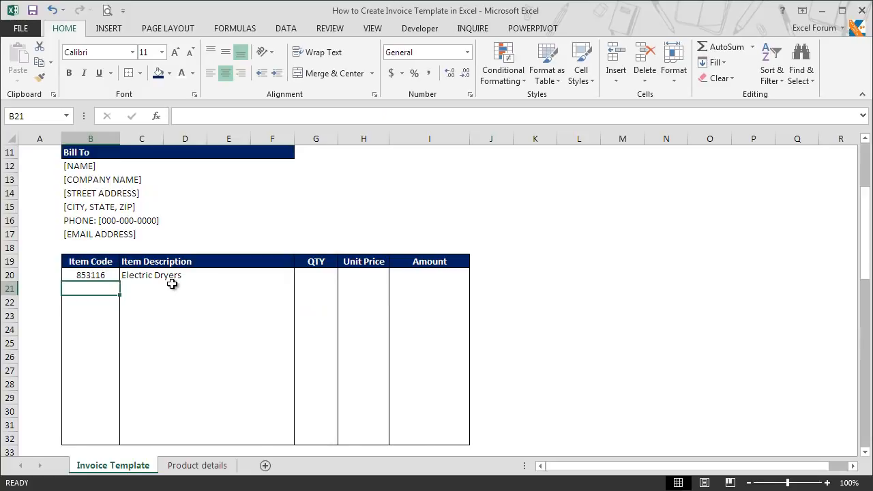
- Copy the VLOOKUP formula in B20 down the Item Code column to B32, pasting formulas only
click(92, 275)
key(ctrl+c)
key(shift+Down)
key(shift+Down)
key(shift+Down)
key(shift+Down)
key(shift+Down)
key(shift+Down)
key(shift+Down)
key(shift+Down)
key(shift+Down)
key(shift+Down)
key(shift+Down)
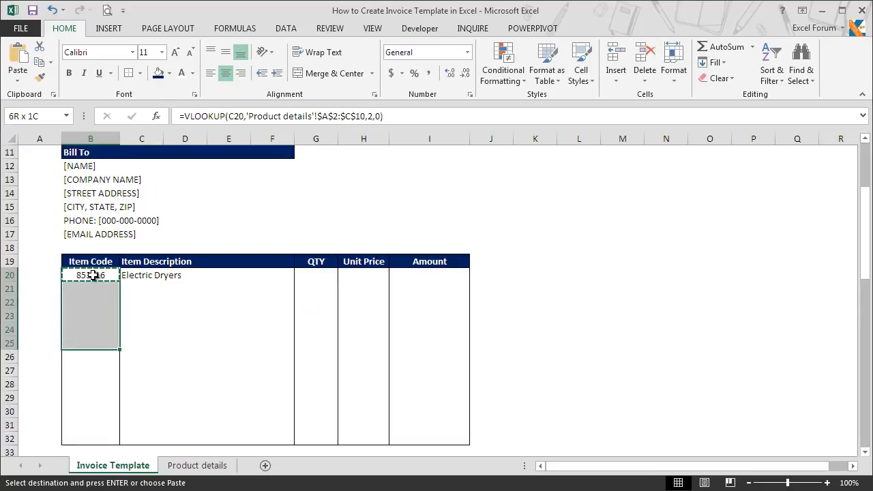
key(shift+Down)
key(ctrl+alt+v)
key(f)
click(699, 358)
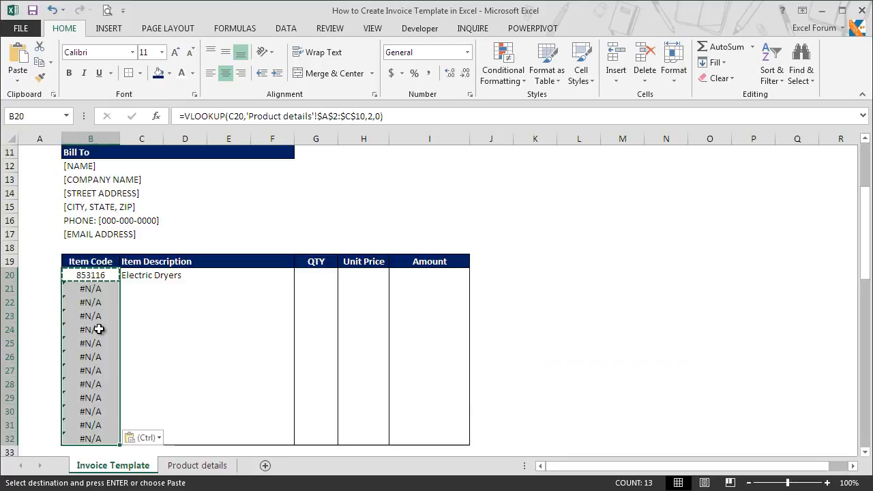
- Wrap the VLOOKUP in B20 in IFERROR with an empty string "" as the error value
click(95, 302)
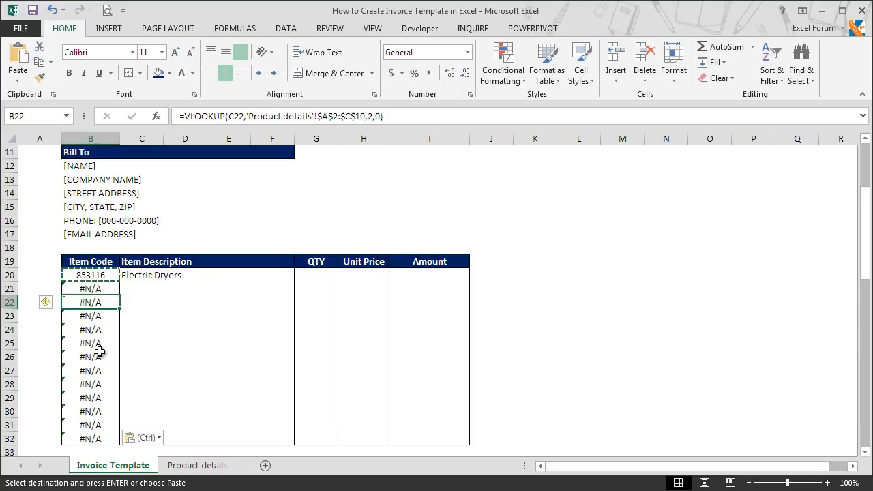
click(97, 274)
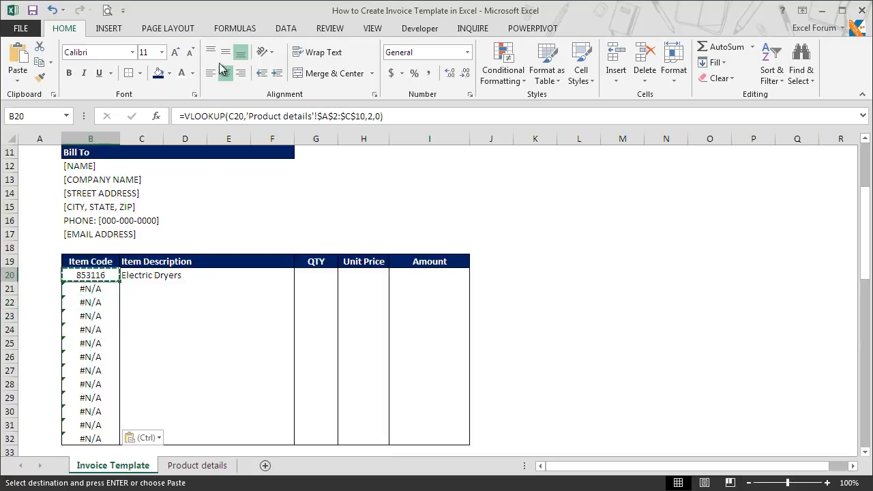
click(183, 119)
text(IF)
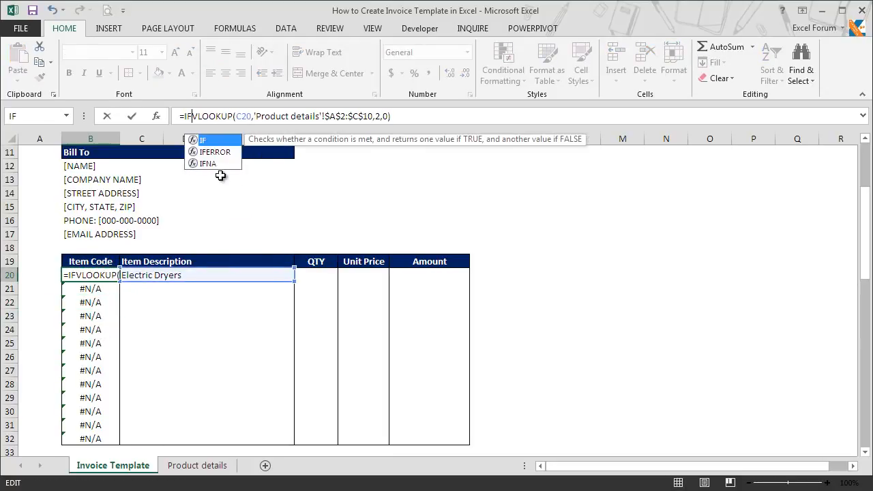
text(ERROR()
click(444, 116)
text(,)
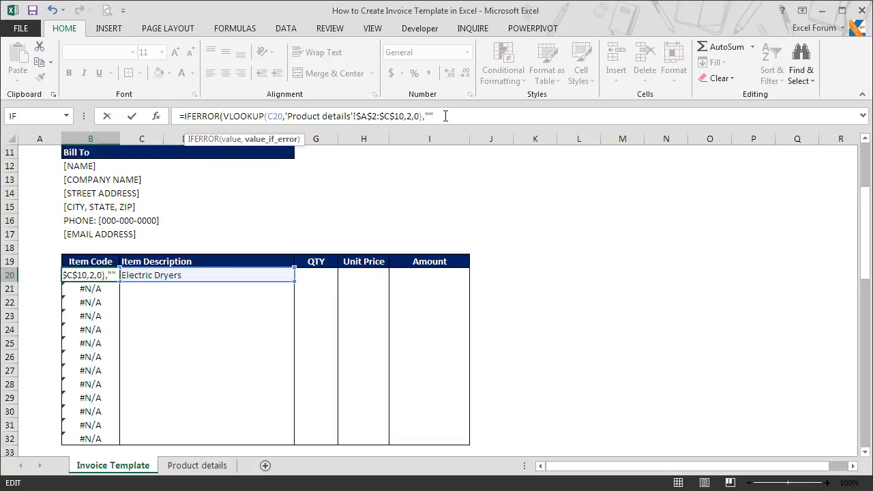
text(""))
key(Return)
- Copy the IFERROR formula from B20 down to B32, pasting formulas only
key(Up)
key(ctrl+c)
key(ctrl+shift+Down)
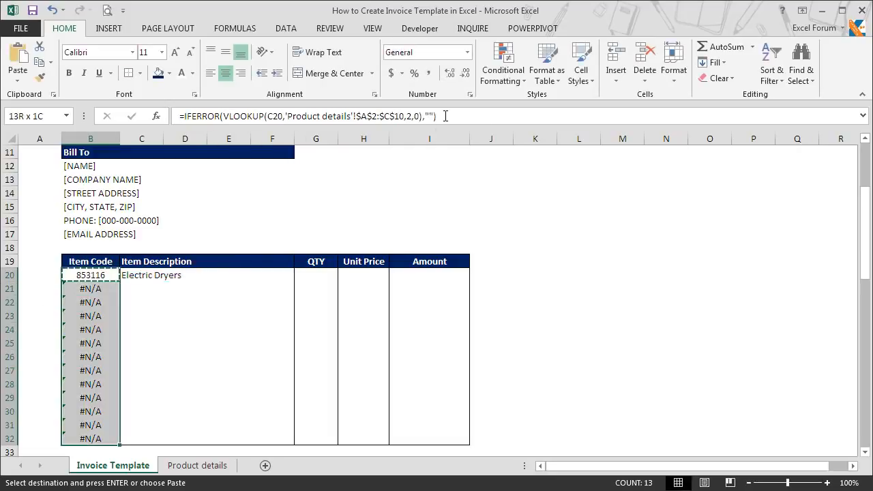
key(alt+e)
key(s)
key(f)
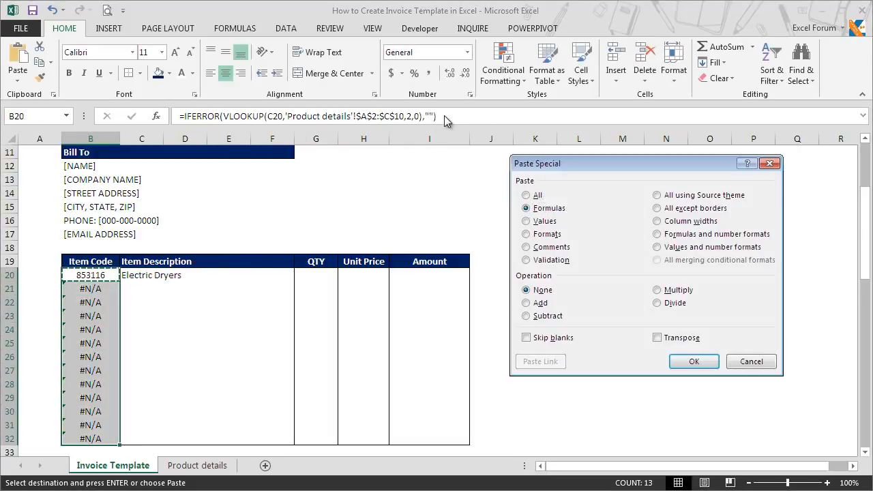
key(Return)
key(Down)
key(Escape)
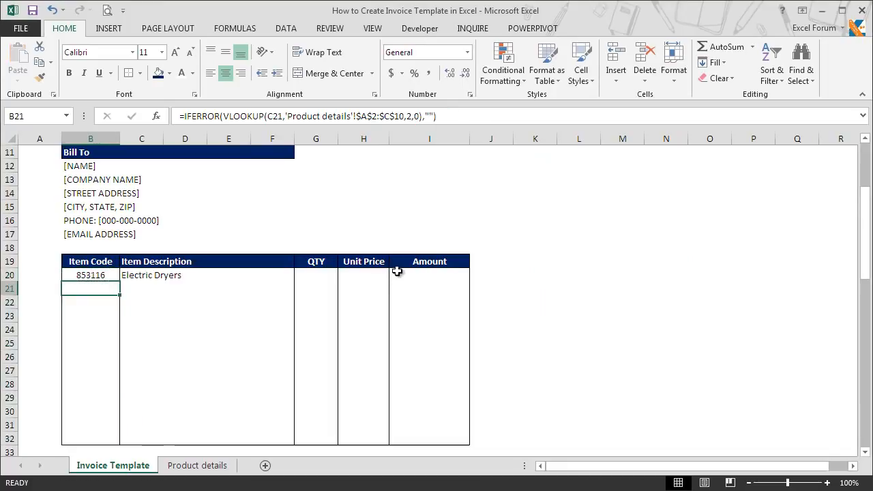
- Copy the formula text from Item Code cell B20 into the first Unit Price cell, H20, keeping its references unchanged
click(371, 274)
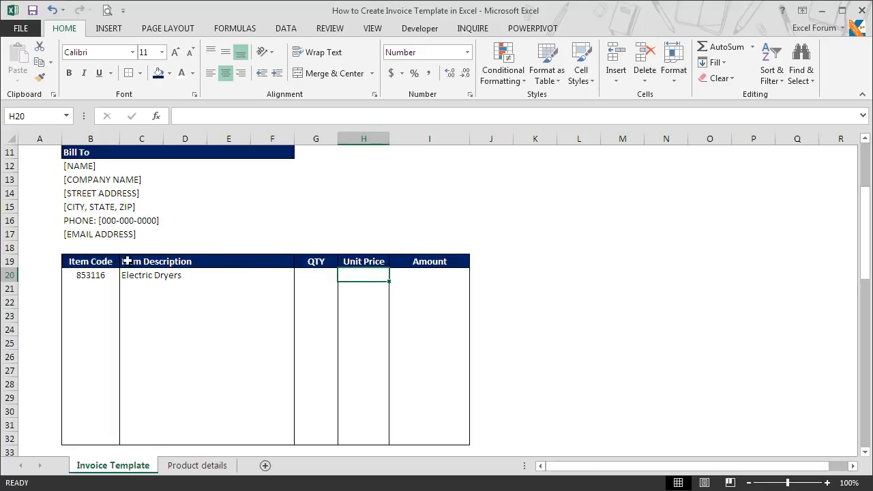
click(107, 277)
double_click(107, 277)
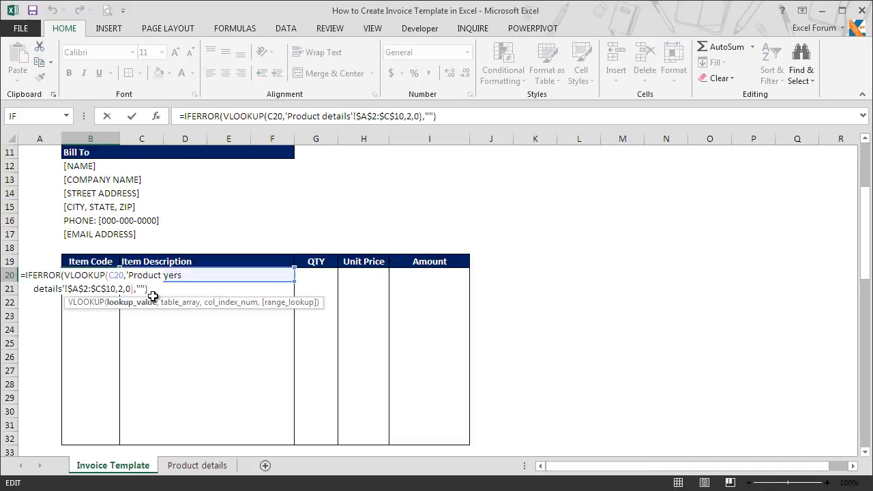
drag(151, 290, 10, 270)
key(ctrl+c)
key(Escape)
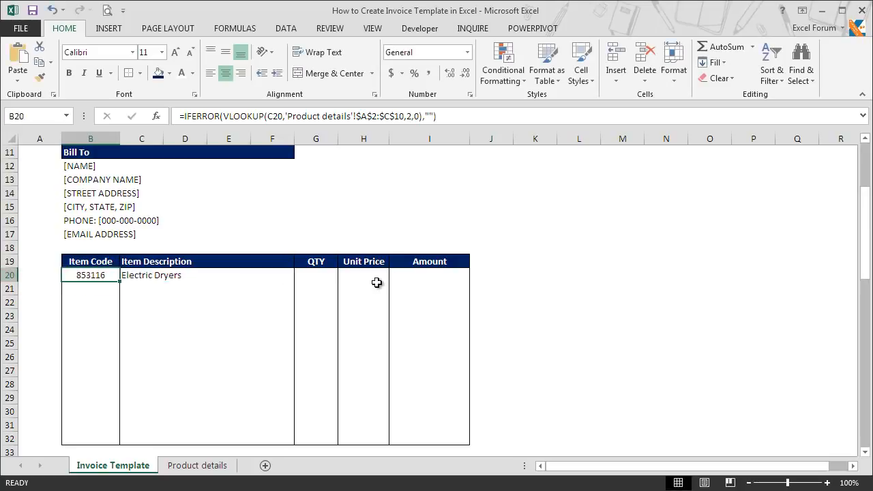
click(371, 274)
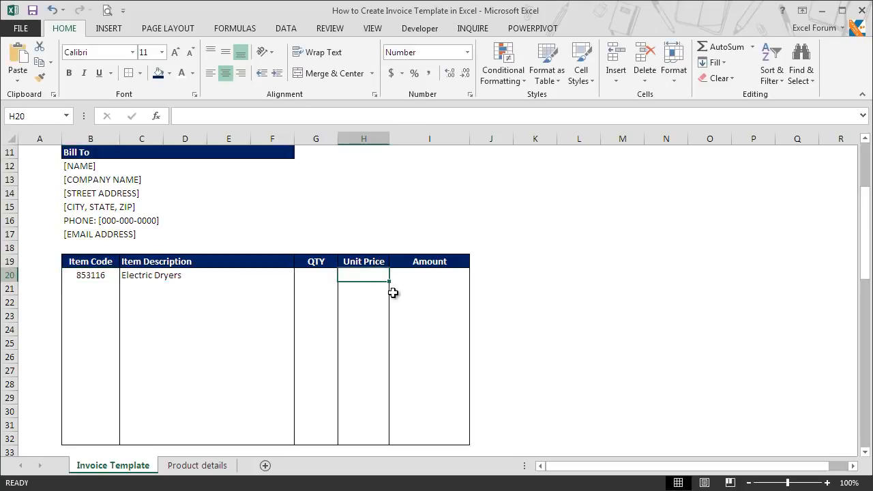
key(F2)
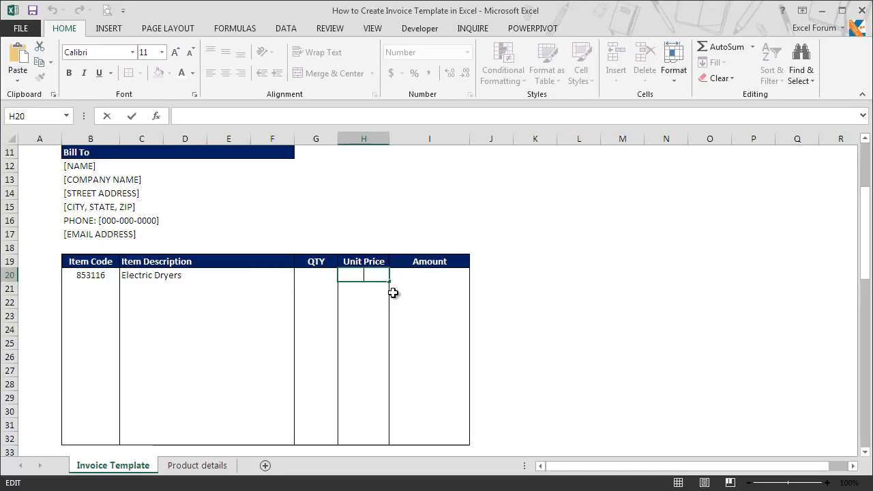
key(ctrl+v)
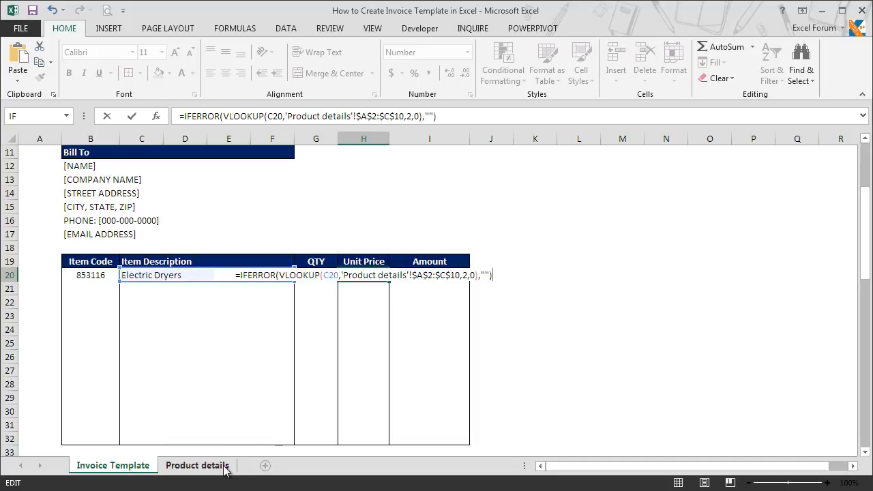
- Set the VLOOKUP column index in H20 to 3 and enter the formula
key(Left)
key(Left)
key(Left)
key(Left)
key(Left)
key(Left)
key(Left)
key(Left)
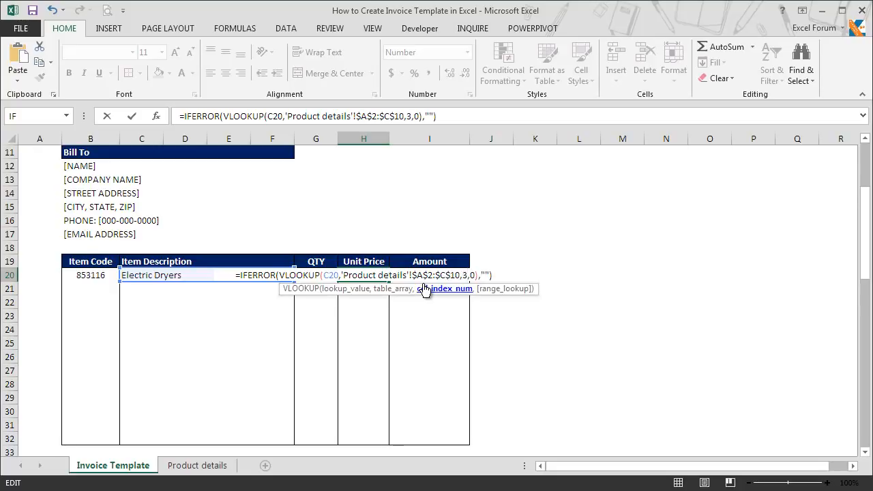
key(Return)
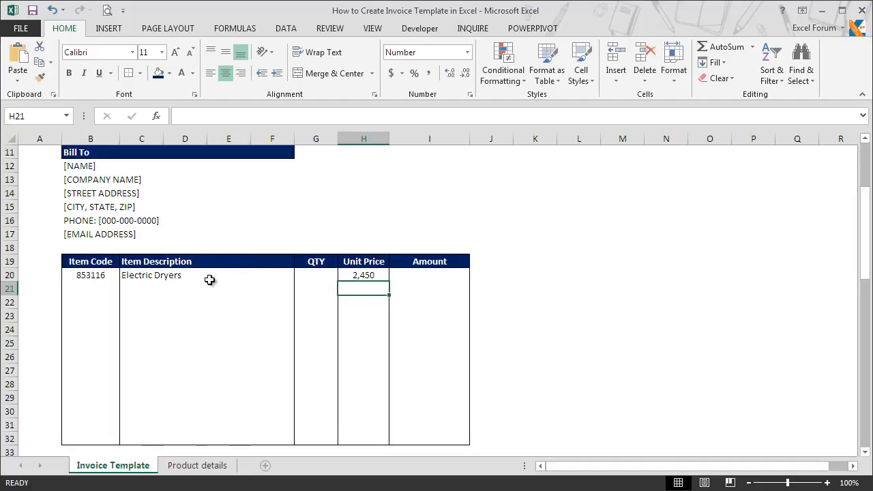
- Check the code and price of Electric Dryers on the Product details sheet against the invoice, returning to Invoice Template
click(199, 471)
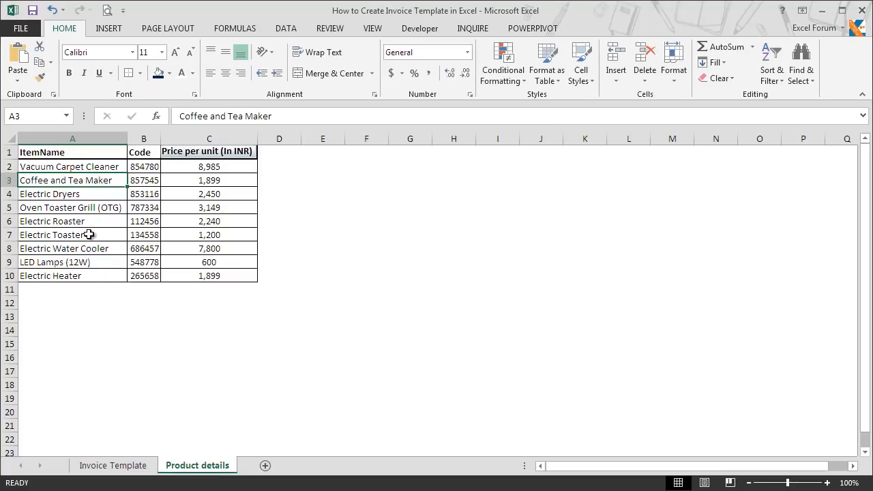
click(94, 194)
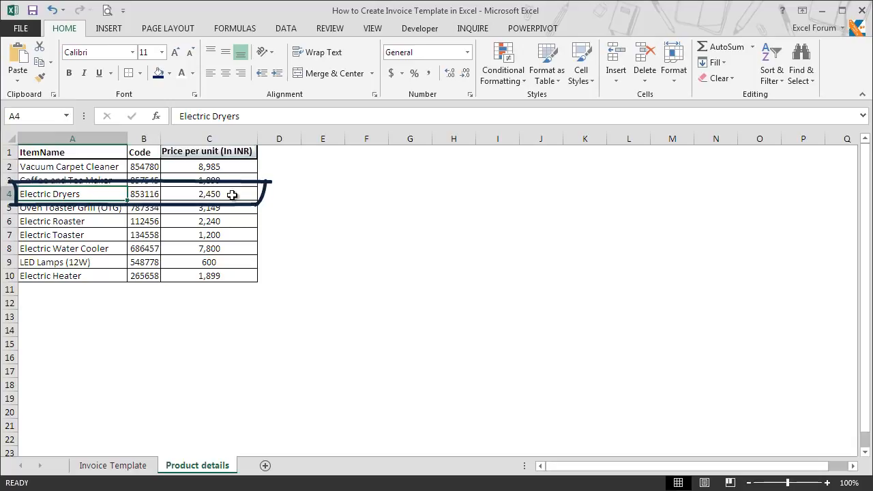
click(133, 467)
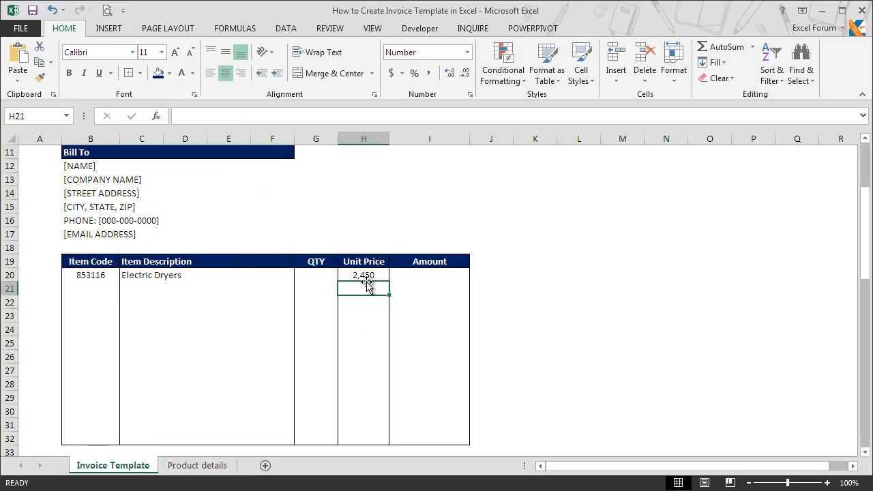
- Copy the Unit Price formula from H20 down to H32, pasting formulas only
click(365, 275)
key(ctrl+c)
drag(366, 276, 366, 288)
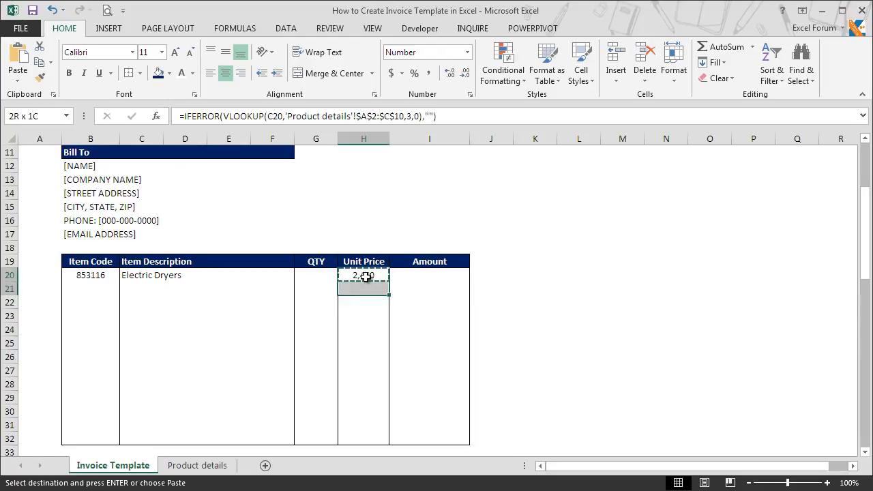
key(shift+Down)
key(shift+Down)
key(shift+Down)
key(shift+Down)
key(shift+Down)
key(shift+Down)
key(shift+Down)
key(shift+Down)
key(shift+Down)
key(shift+Down)
key(shift+Down)
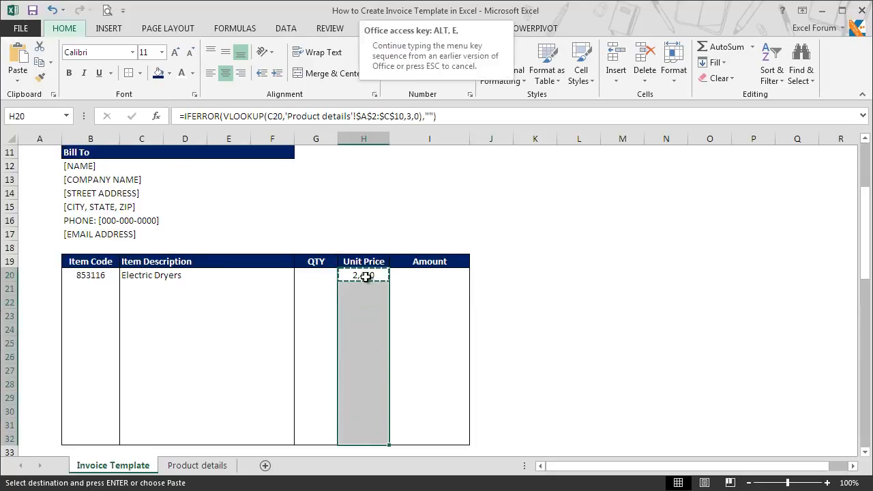
key(ctrl+alt+v)
key(f)
key(Return)
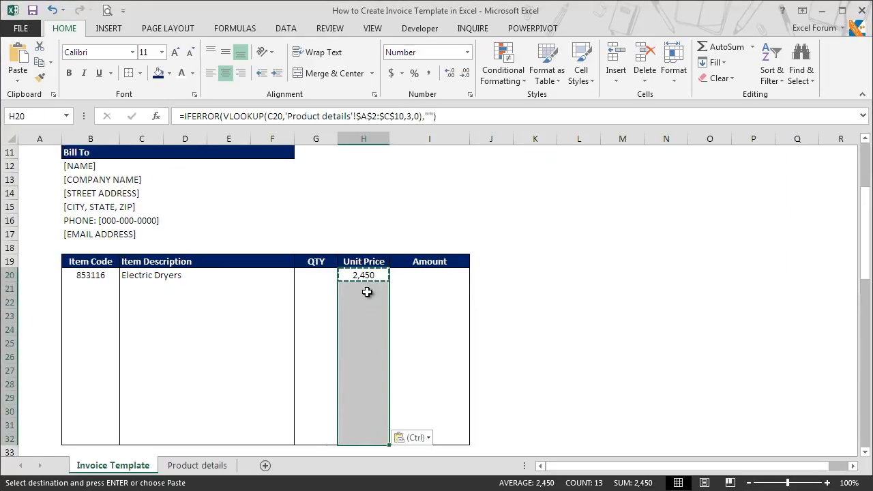
click(367, 292)
key(Escape)
- Enter the formula =IFERROR(H20*G20,"") in the first Amount cell, I20
key(Up)
key(Right)
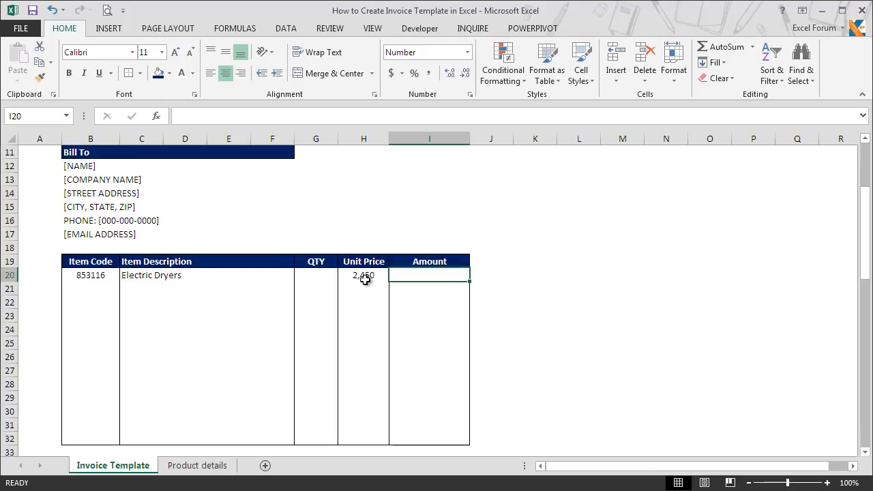
text(=if)
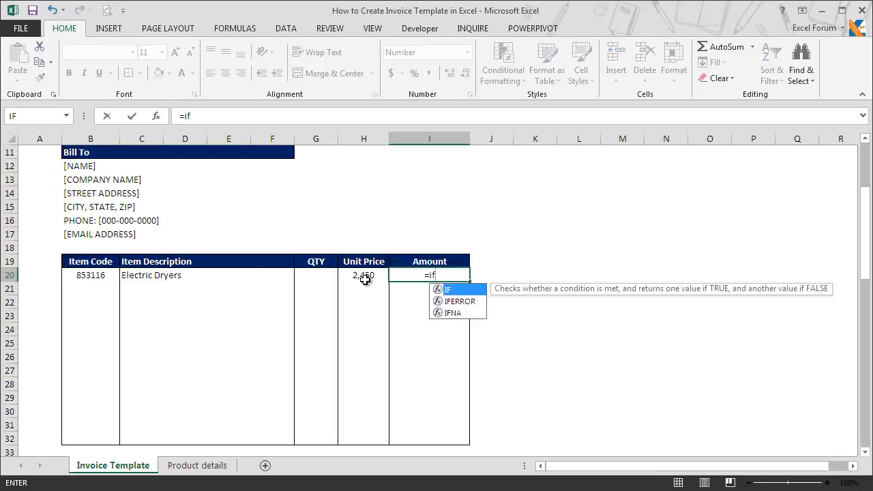
key(Down)
key(Tab)
click(366, 279)
text(*)
key(Left)
key(Left)
text(,""))
key(ctrl+Return)
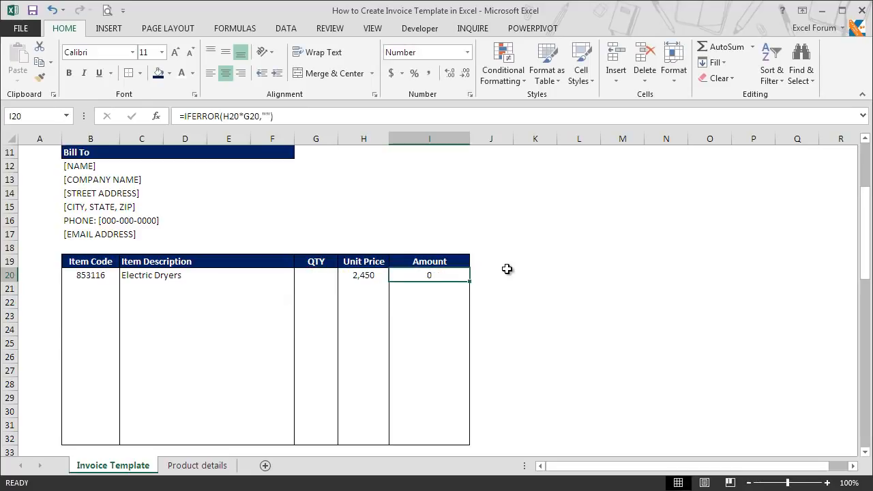
- Copy the Amount formula from I20 down to I32, pasting formulas only
key(ctrl+c)
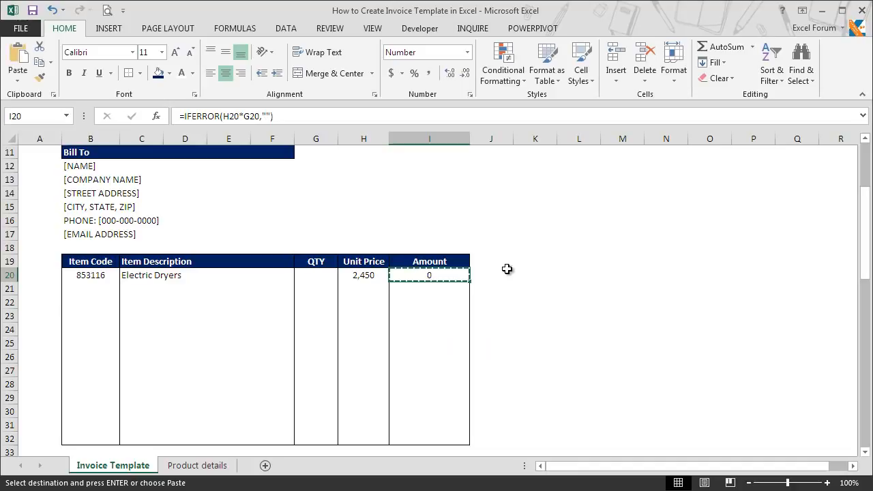
key(shift+Down)
key(shift+Down)
key(shift+Down)
key(shift+Down)
key(shift+Down)
key(shift+Down)
key(shift+Down)
key(shift+Down)
key(shift+Down)
key(shift+Down)
key(shift+Down)
key(shift+Down)
key(ctrl+alt+v)
key(f)
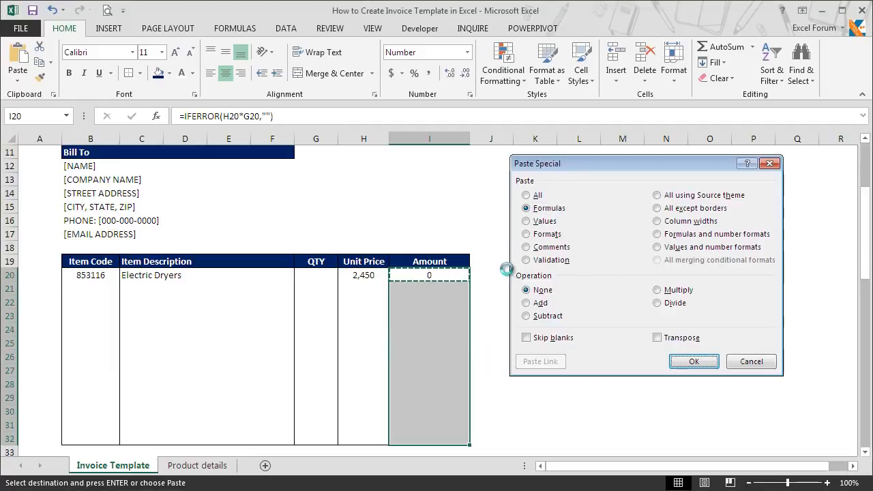
key(Return)
click(446, 291)
key(Escape)
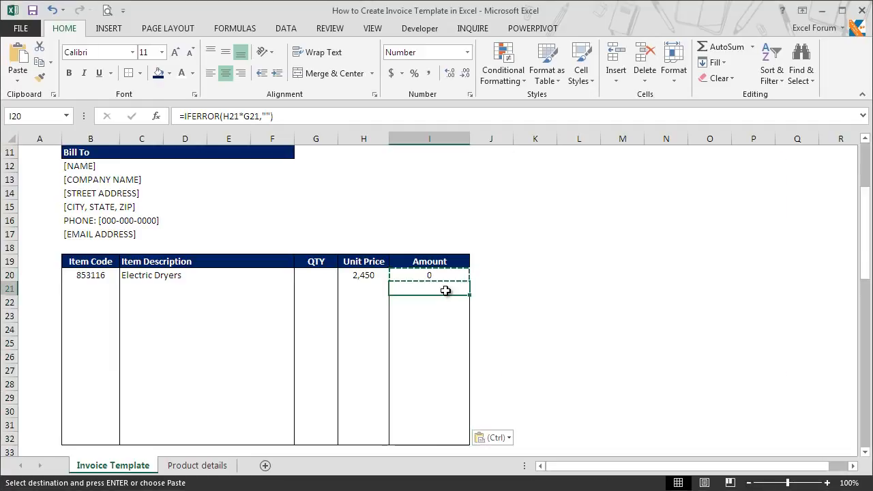
- Enter the labels SUBTOTAL, TAX AMOUNT, DISCOUNT and TOTAL in cells H34 to H37 below the item table
key(Down)
key(Down)
key(Down)
key(Down)
key(Down)
key(Down)
key(Down)
key(Down)
key(Down)
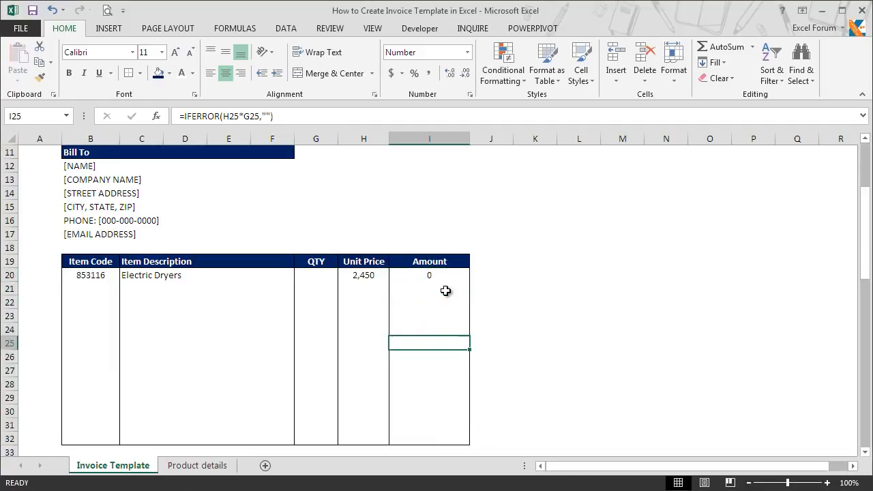
key(Left)
key(Down)
key(Down)
key(Down)
key(Down)
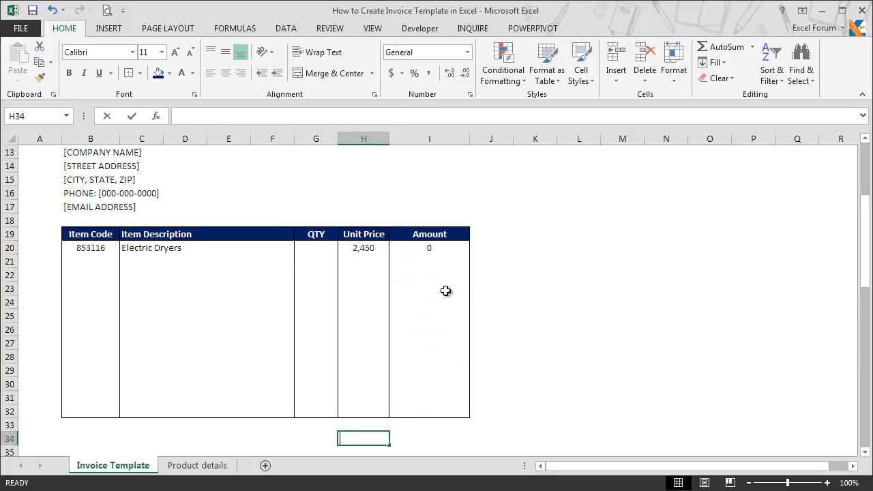
text(SUBTOTAL)
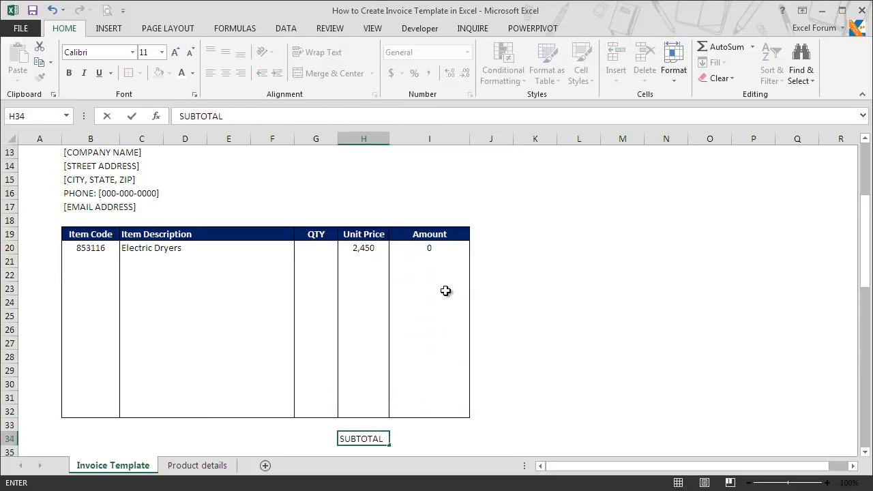
key(Return)
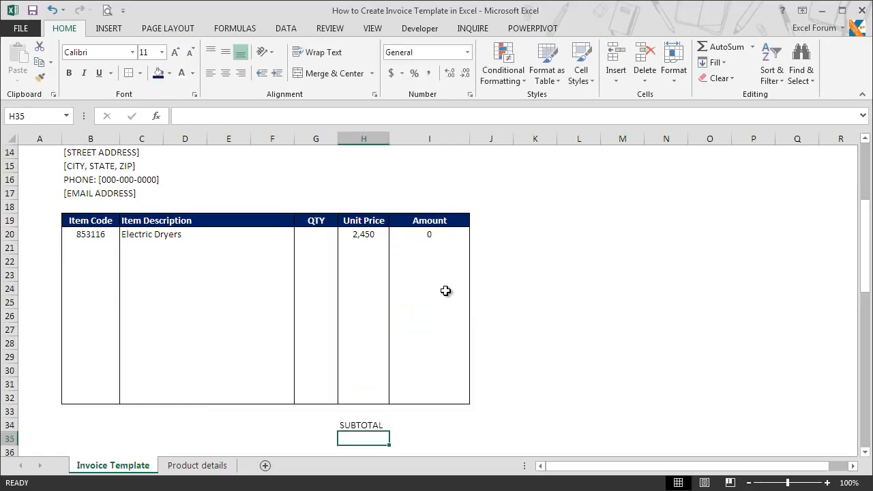
text(TAX AMOUNT)
key(Return)
text(DISCOUN)
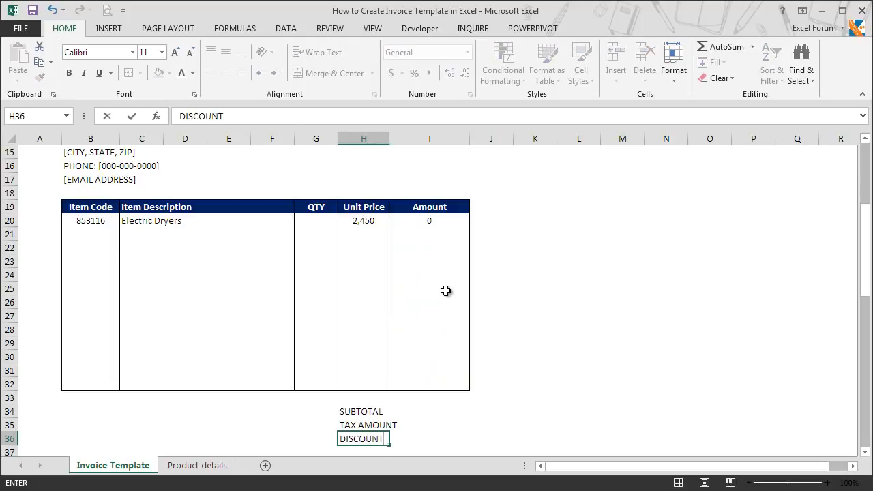
text(T)
key(Return)
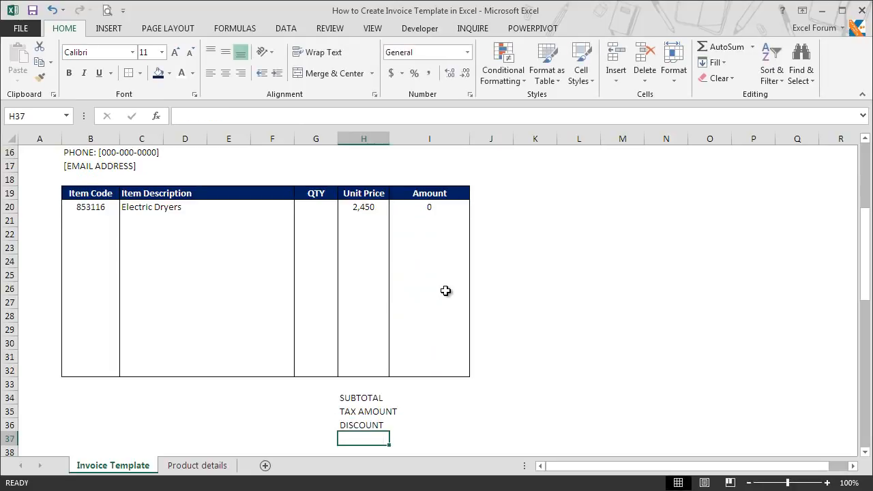
text(TOTAL)
key(Return)
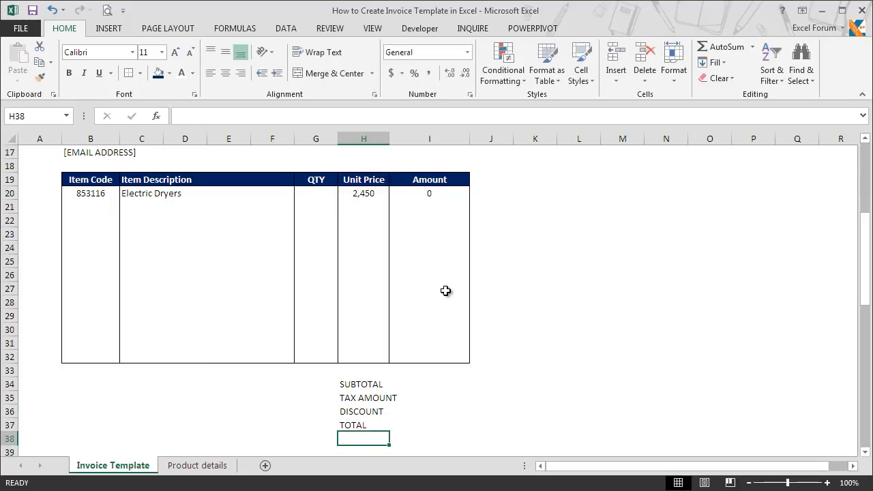
- Apply all borders to the summary value cells I34:I37
drag(435, 383, 435, 428)
click(140, 73)
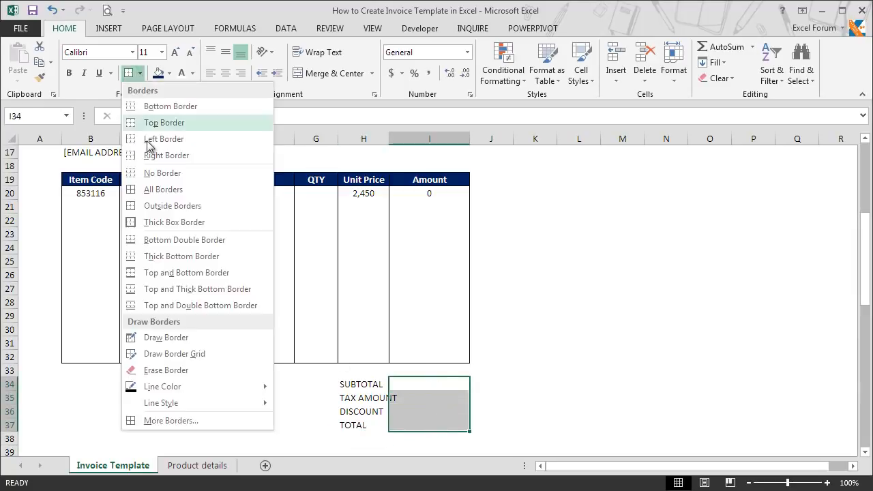
click(149, 193)
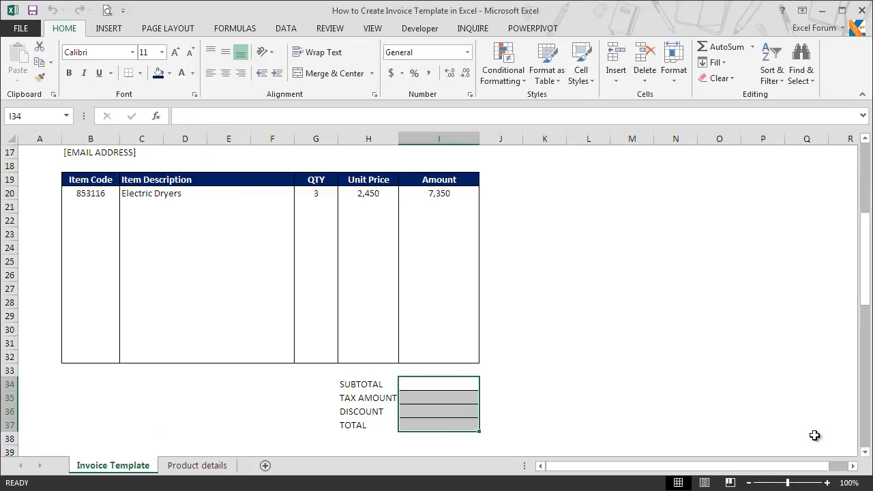
- Format I34:I37 as Currency with the Rs. English (India) symbol and 0 decimal places, and centre the cells
key(ctrl+1)
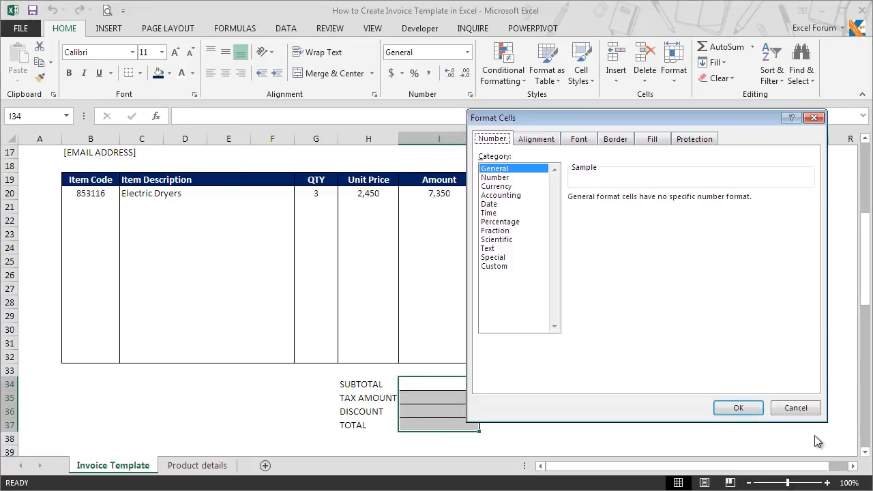
click(537, 187)
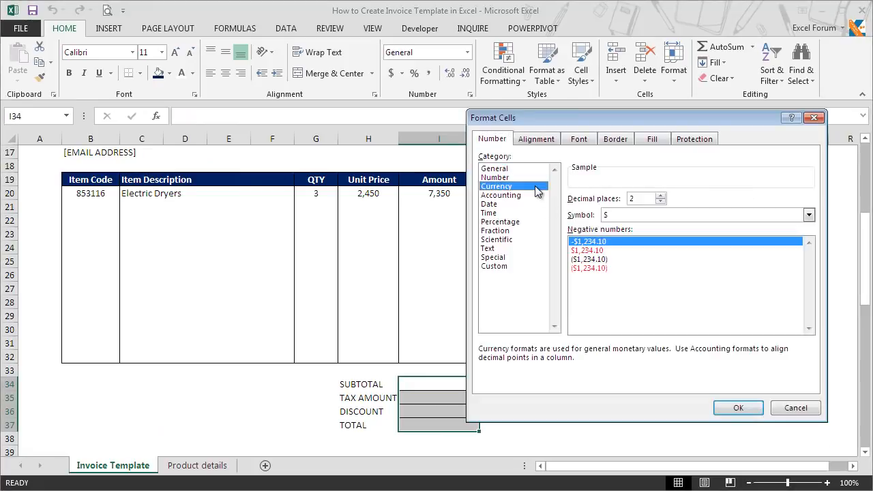
click(658, 218)
click(809, 259)
drag(810, 259, 811, 263)
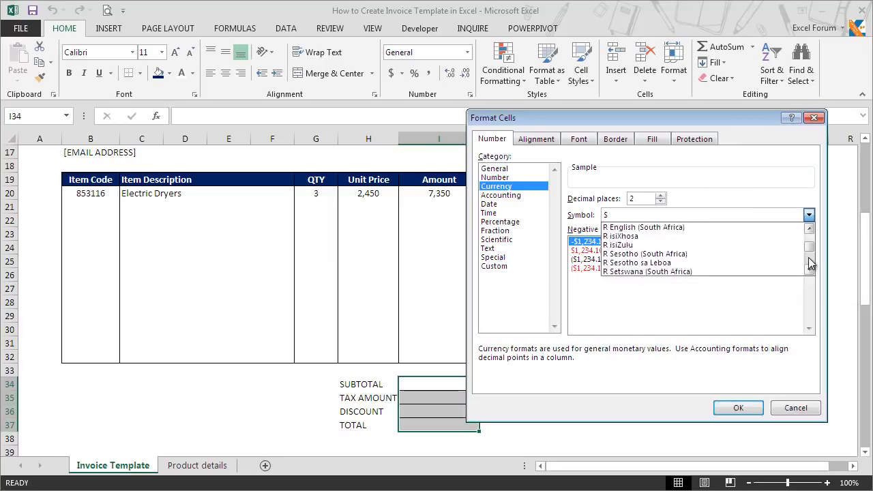
click(775, 244)
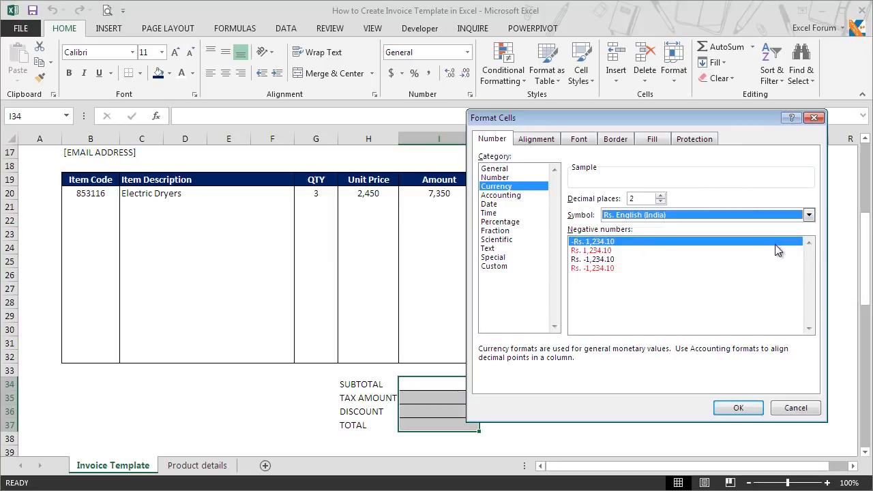
click(661, 202)
click(661, 202)
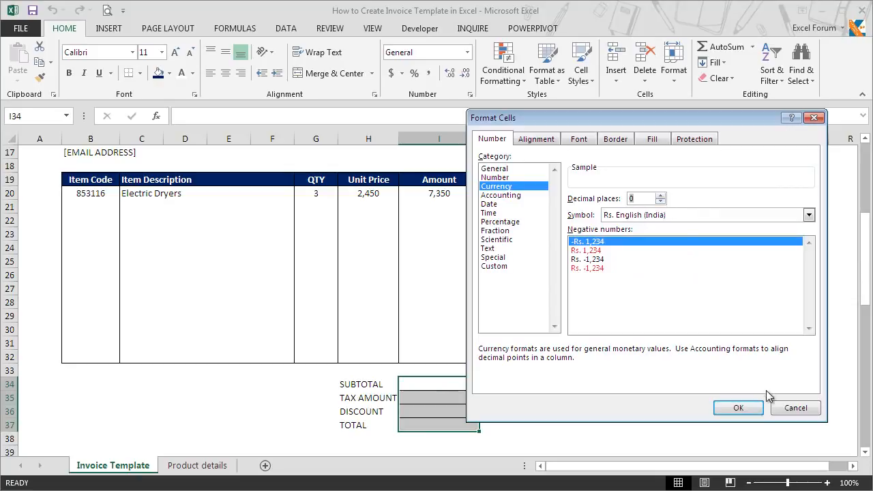
click(749, 410)
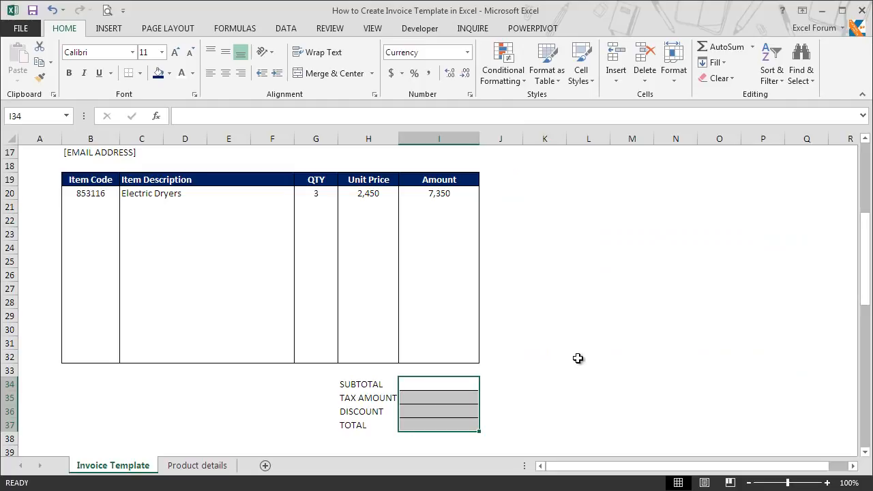
click(226, 74)
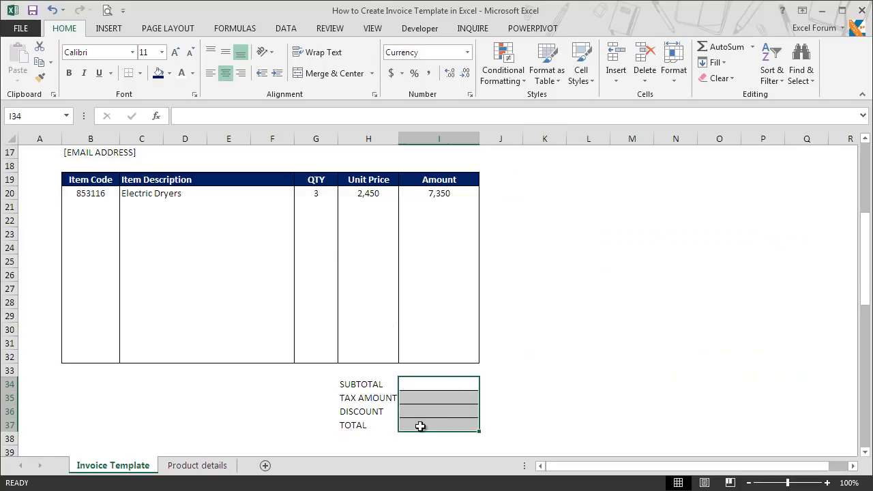
- Add a double-line top border to the TOTAL row, H37:I37, and make it bold
drag(379, 425, 407, 427)
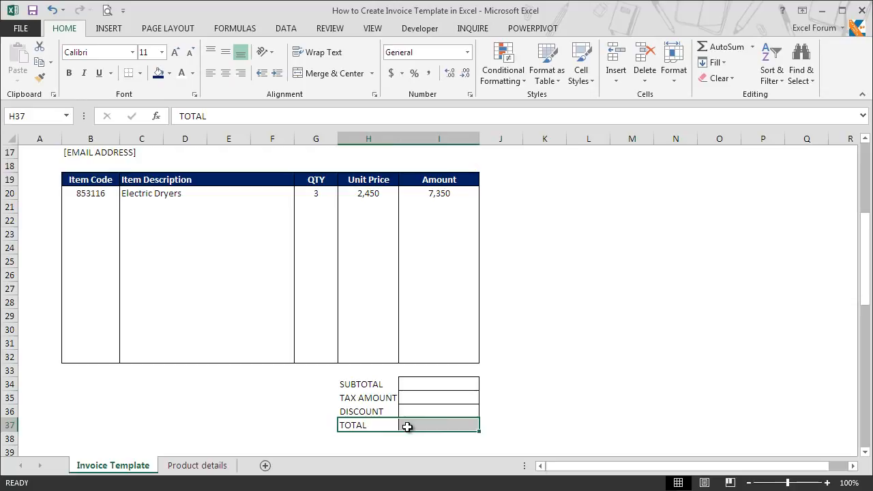
key(ctrl+1)
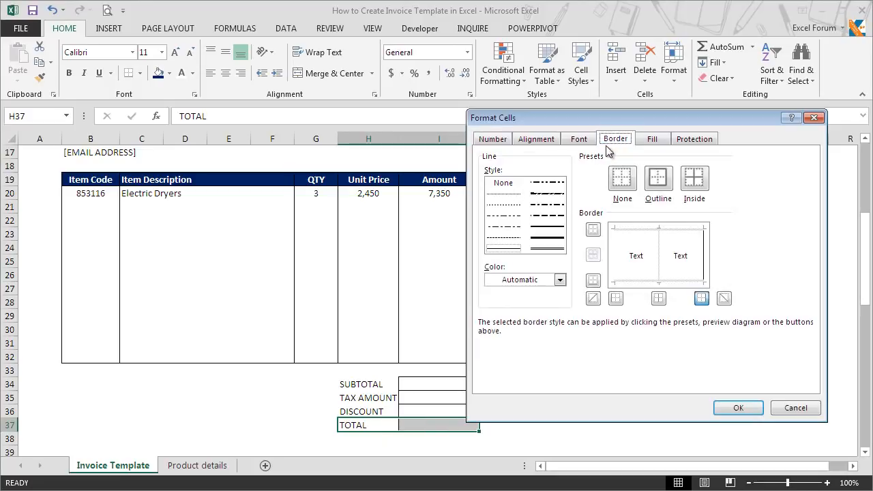
click(560, 249)
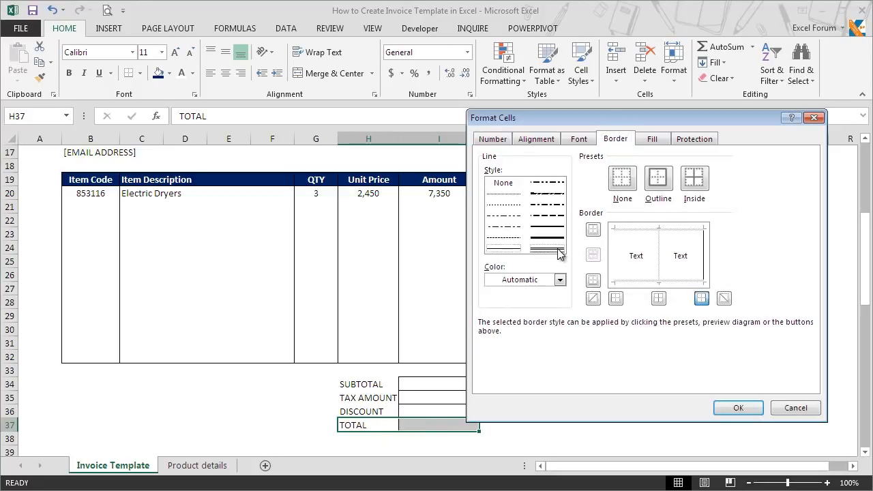
click(593, 232)
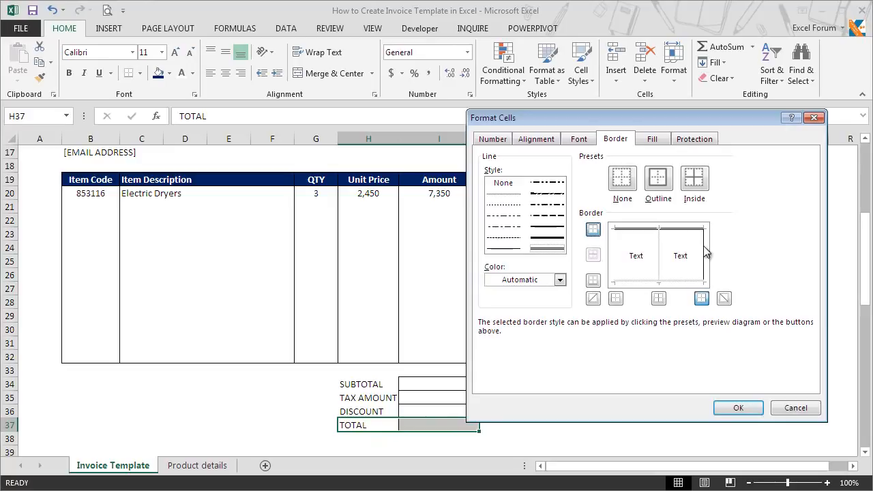
click(735, 412)
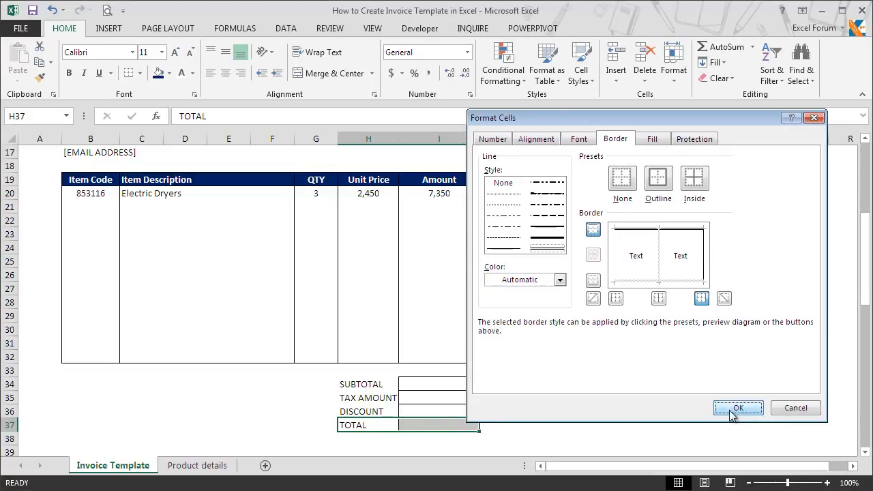
click(68, 73)
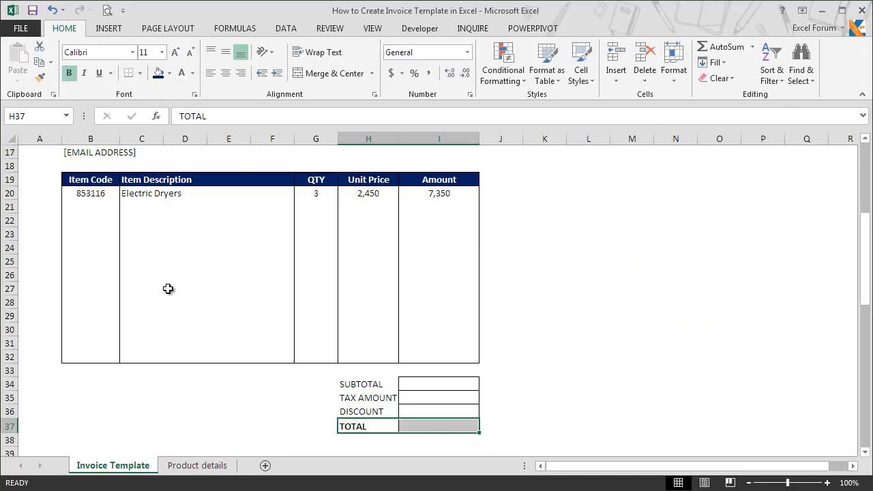
- Enter the formula =SUM(I20:I32) in the SUBTOTAL value cell I34 to add up the Amount column
click(447, 386)
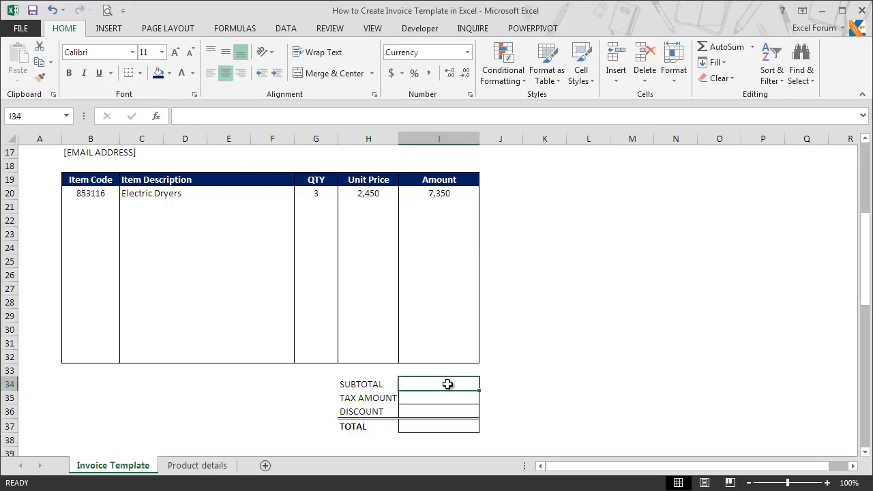
text(=SUM()
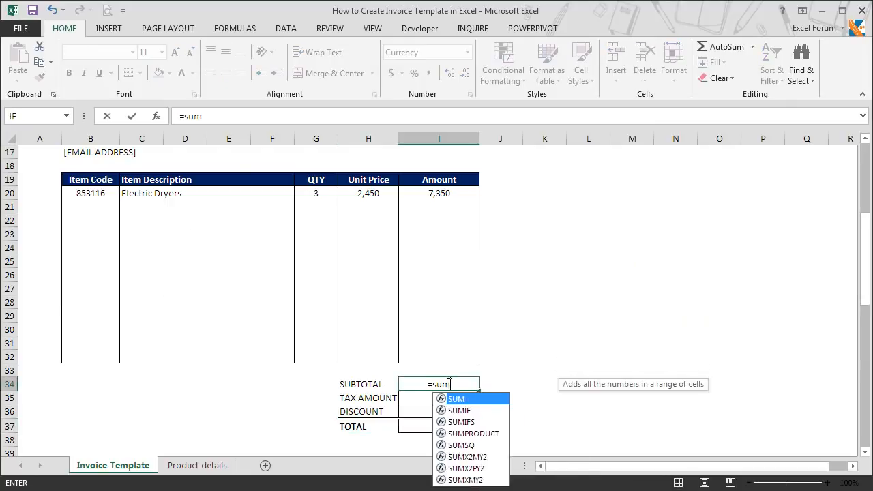
drag(451, 191, 446, 357)
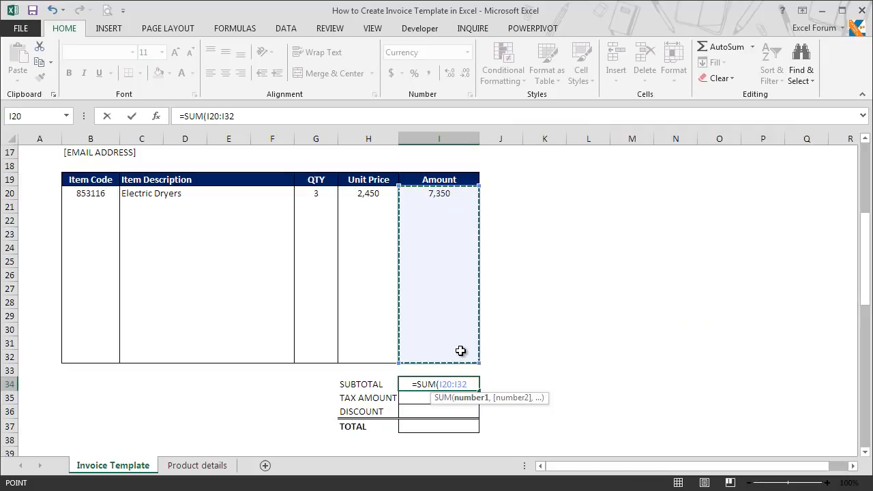
text())
key(Return)
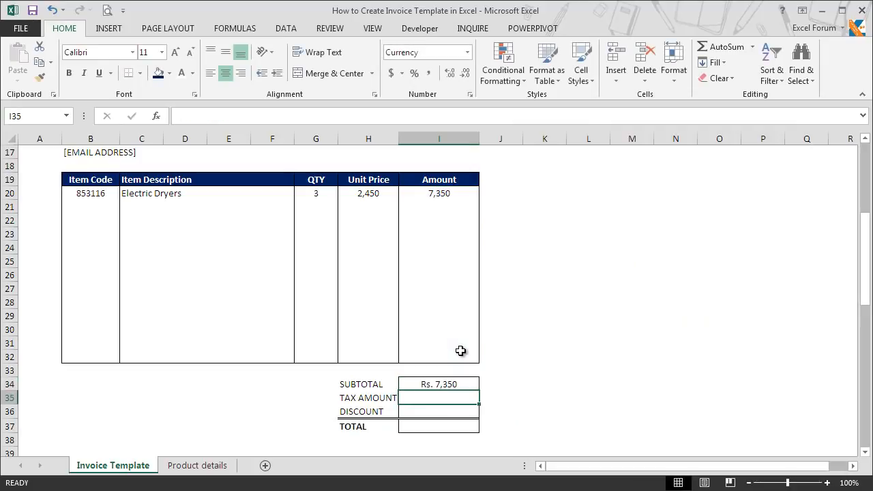
- Calculate the TAX AMOUNT in I35 as 14% of the subtotal with the formula =I34*14%
text(=)
click(459, 387)
text(*14%)
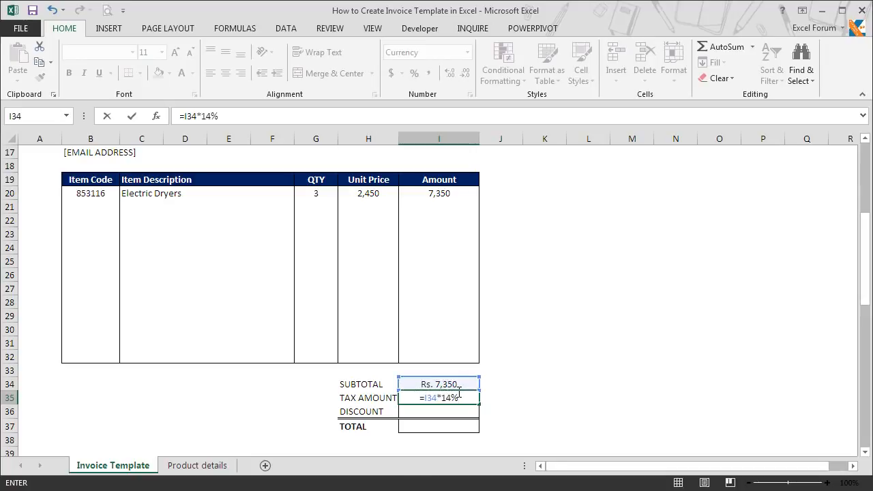
key(Return)
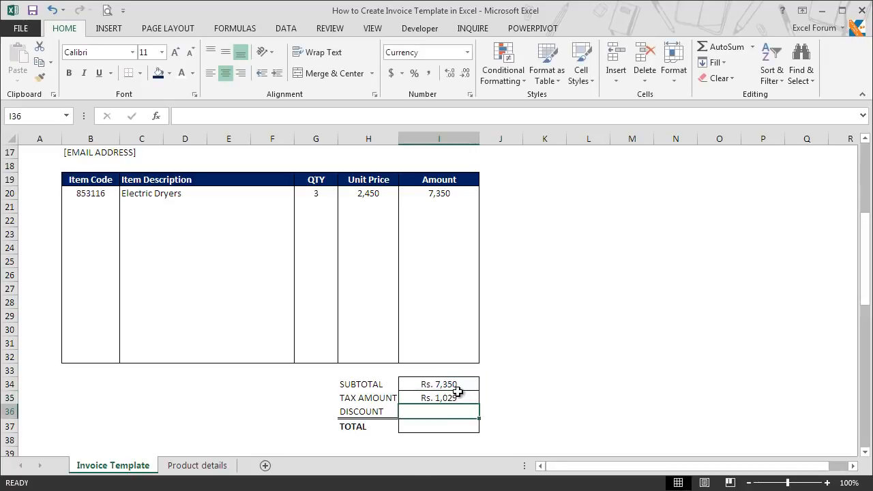
- Enter the formula =SUM(I34:I35)-I36 in the TOTAL cell I37 to add the tax and subtract the discount
click(463, 428)
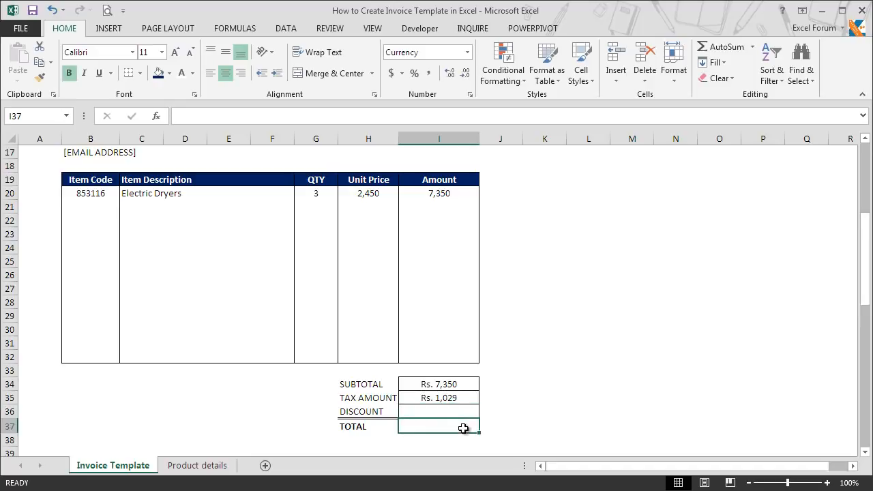
text(=sum)
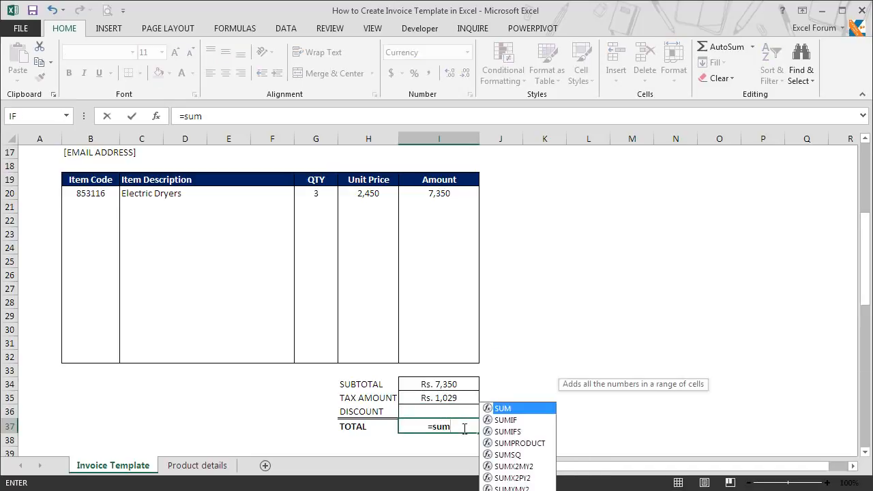
key(Tab)
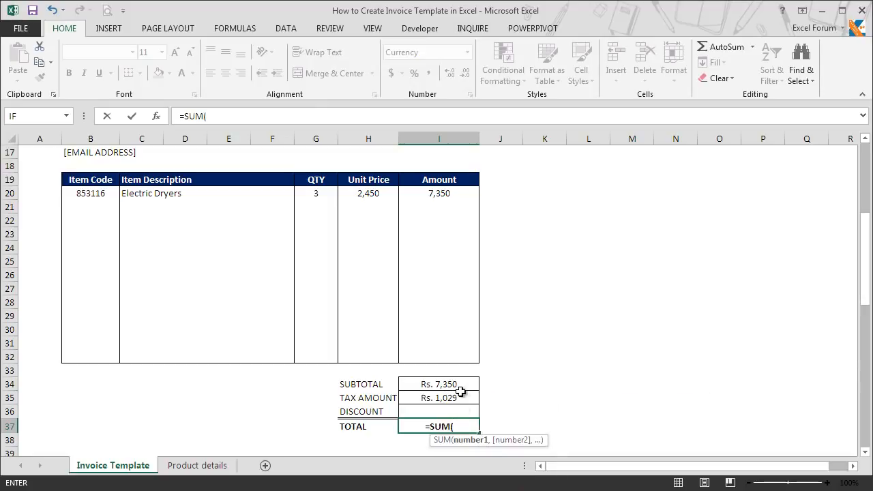
drag(454, 384, 458, 396)
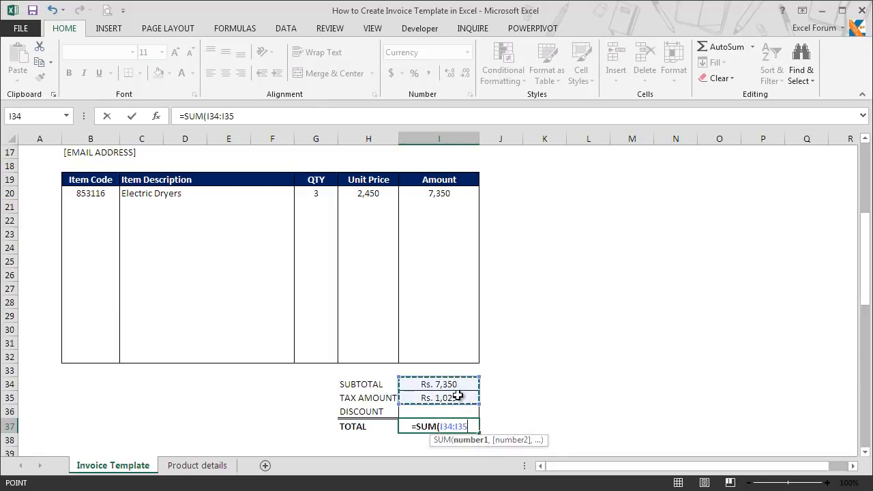
text()-)
click(456, 411)
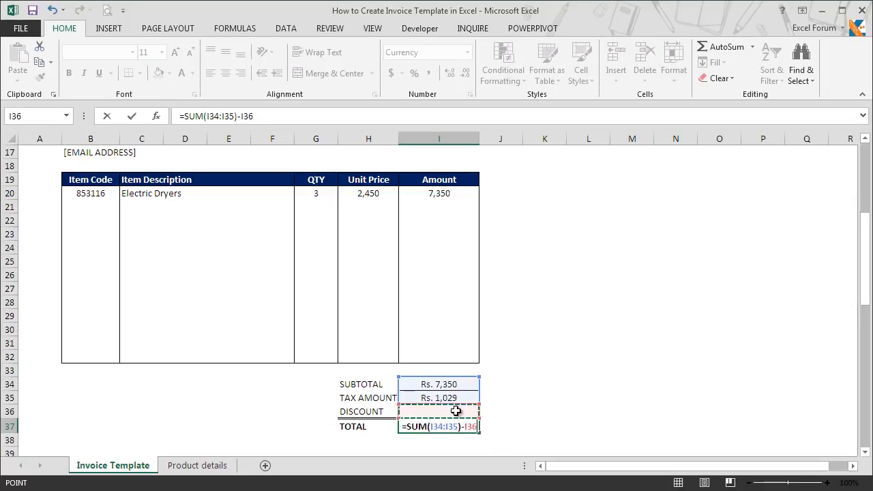
key(Return)
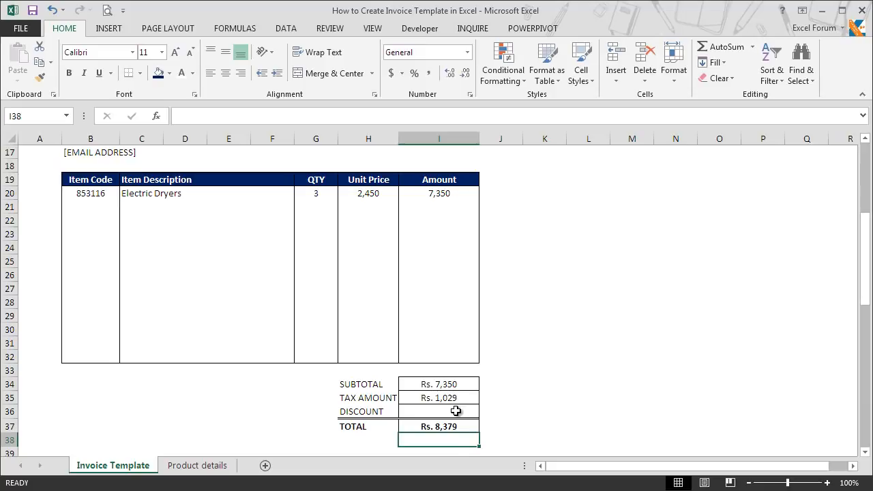
- Enter the heading Special Notes and Instructions in B34 and put an outside border around the block B34:F38
click(75, 384)
text(Spe)
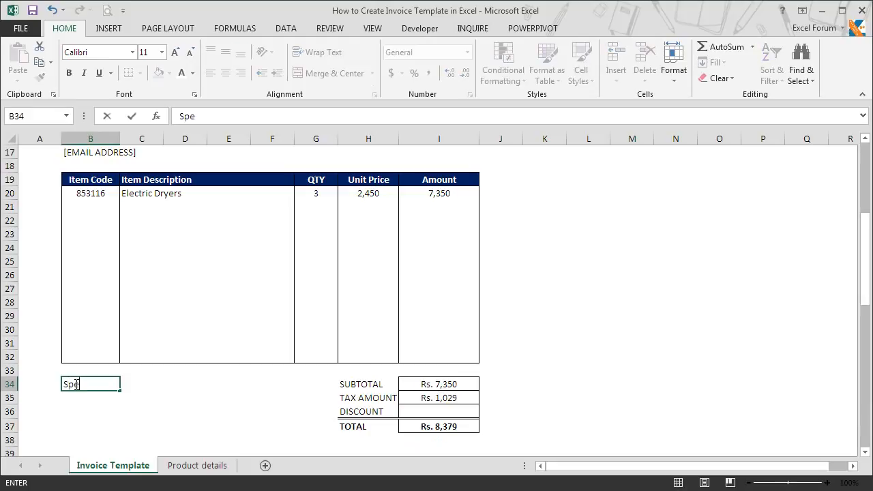
text(cial Notes )
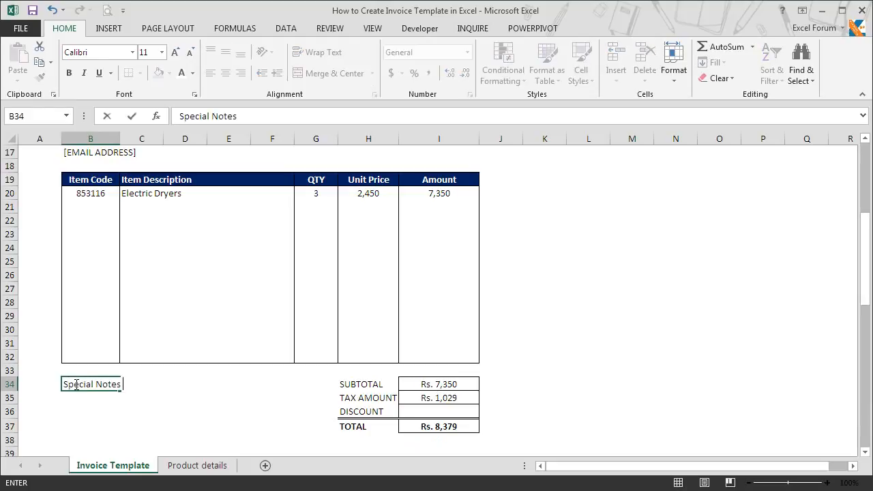
text(and Instructions)
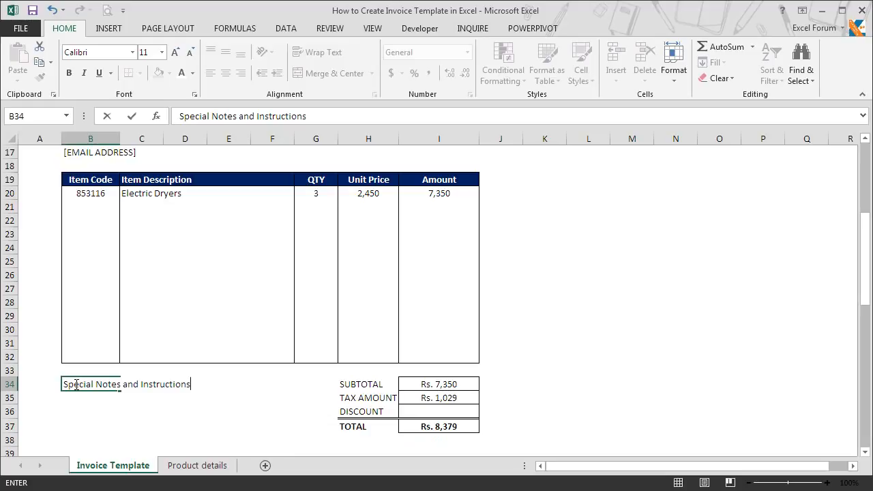
key(Return)
click(77, 385)
drag(98, 386, 264, 441)
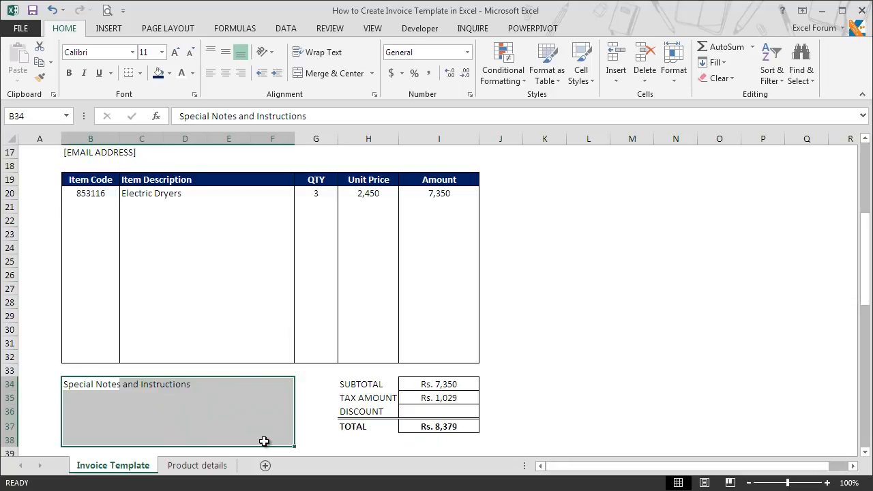
- Format the notes heading row B34:F34 with a dark blue fill and bold white text
click(81, 386)
drag(80, 386, 276, 387)
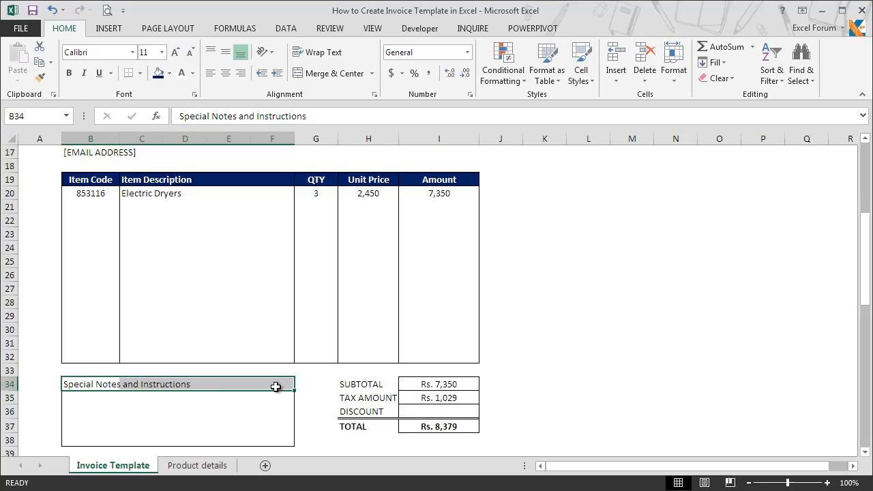
click(159, 73)
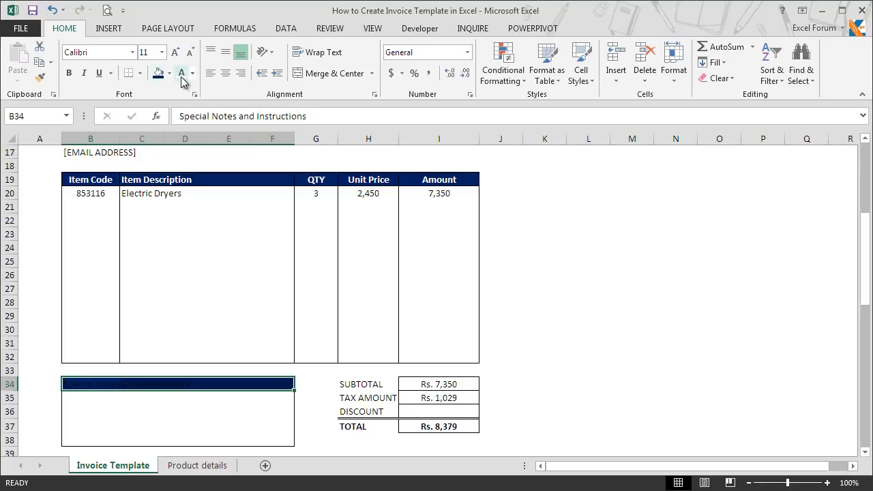
click(182, 75)
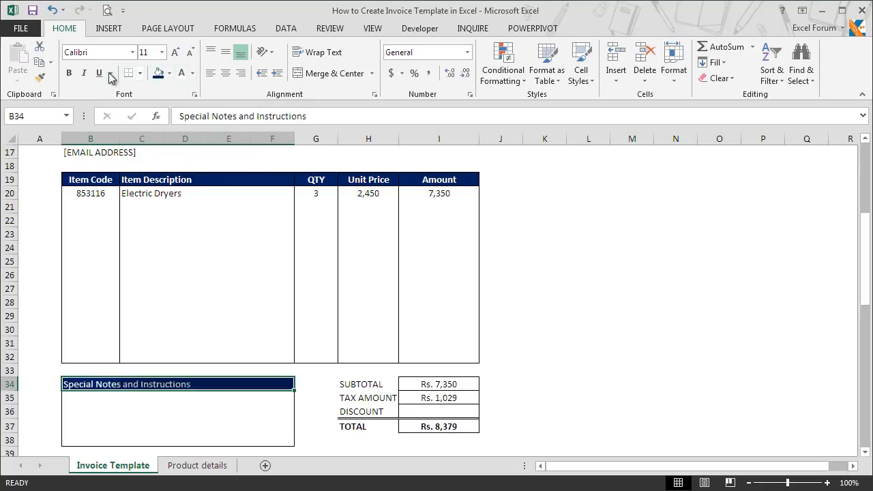
click(69, 74)
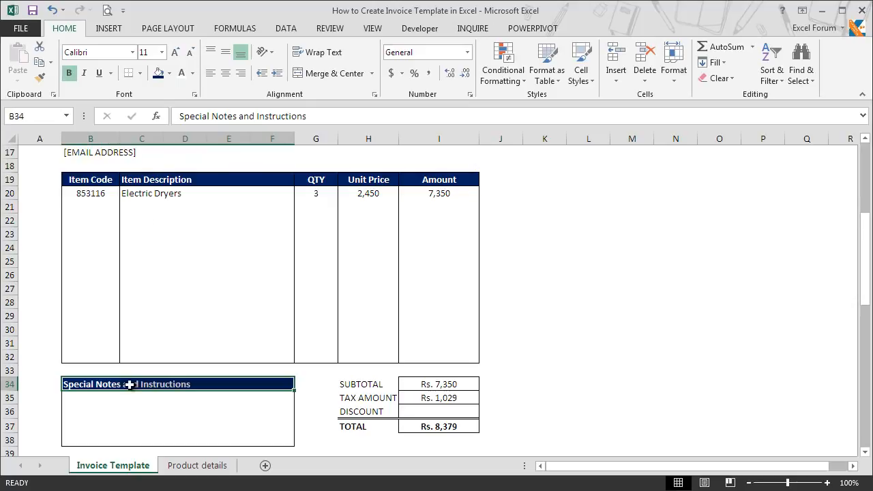
- Enter the first note, "1. Payment terms are 20 days from date of invoice", in cell B35
click(97, 399)
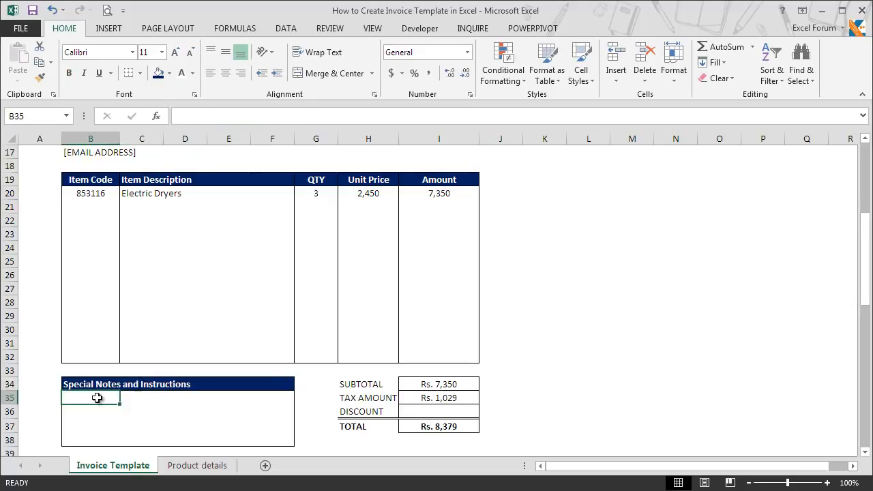
text(1. Pa)
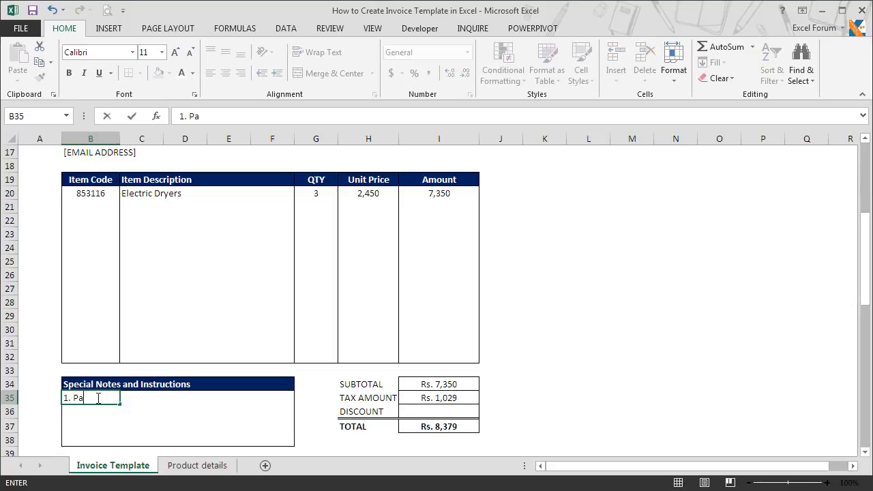
text(yment terms are )
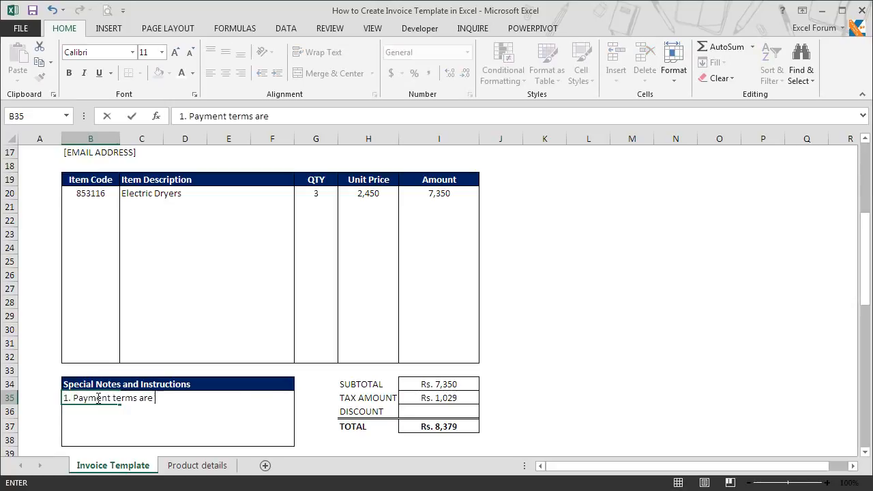
text(20 days from )
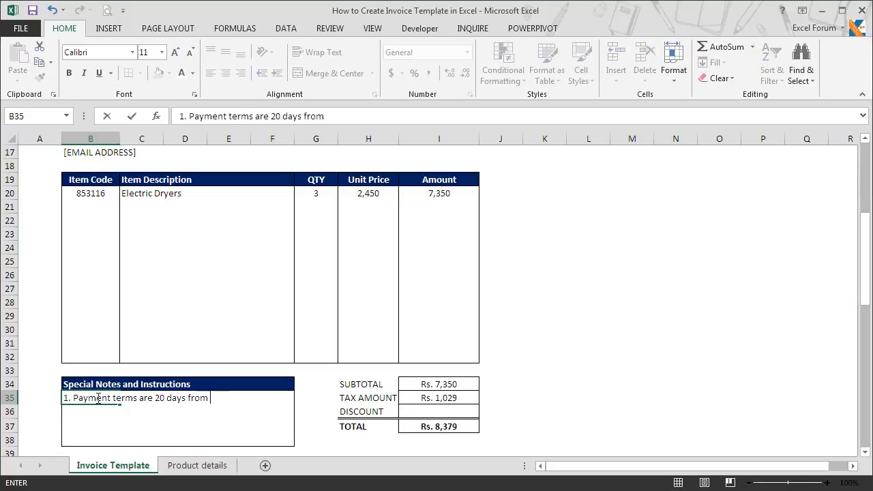
text(date of invoice)
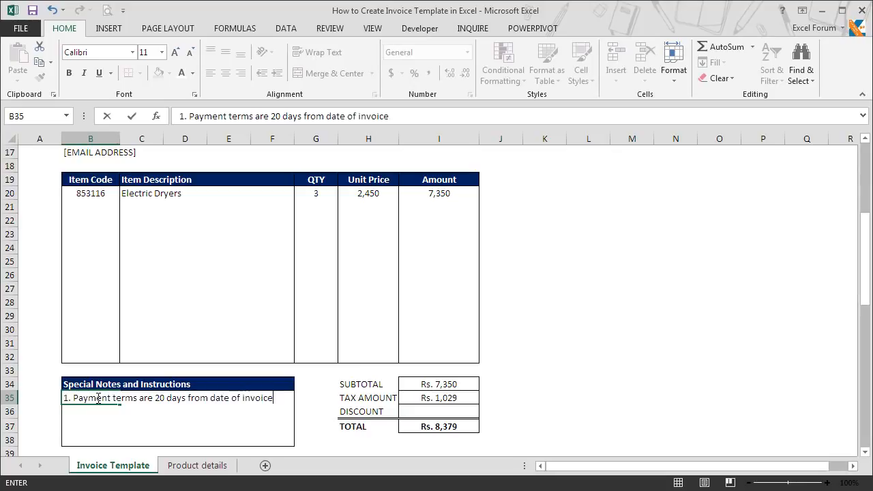
key(Return)
- Enter the second note, "2. Please include the invoice number on your cheques", in cell B36
text(2. P)
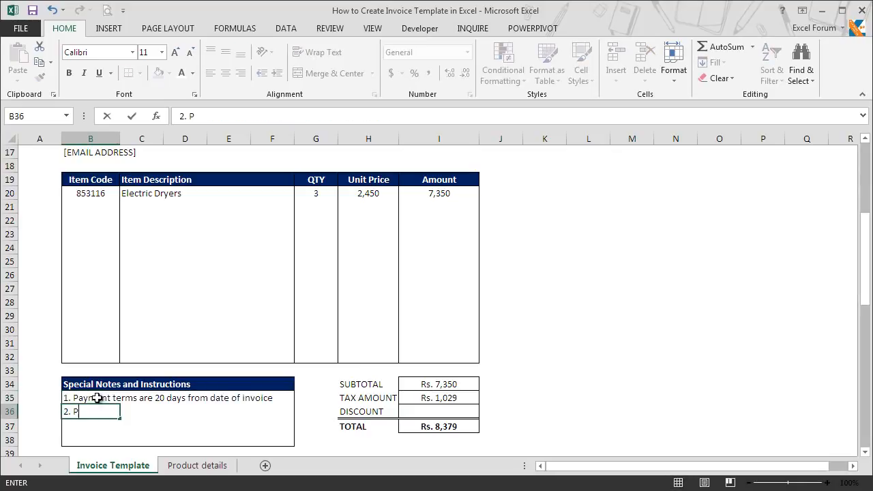
text(lease include )
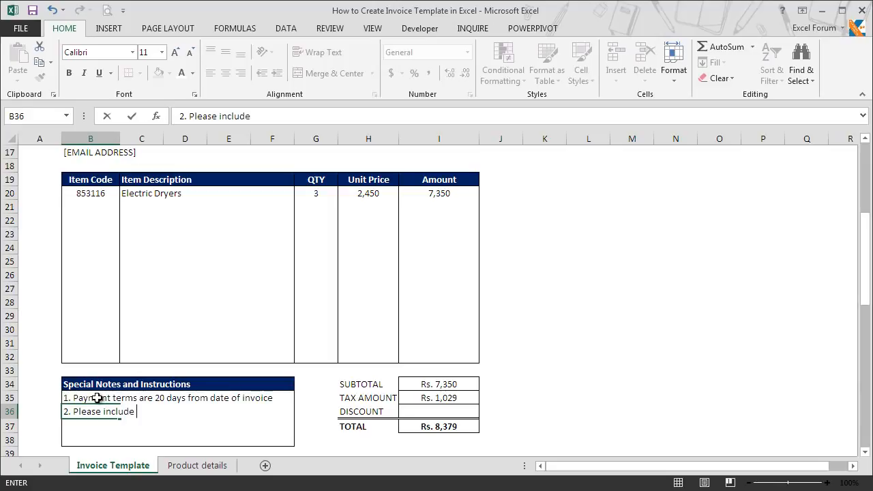
text(the invoice numbe)
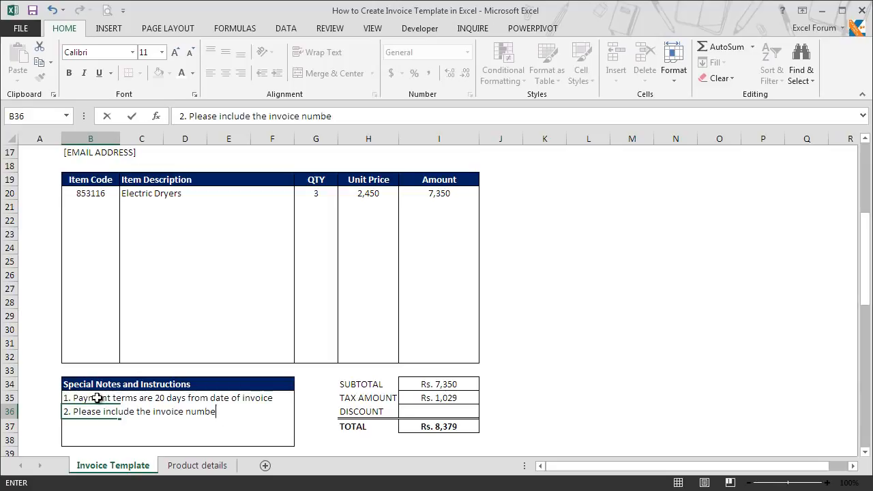
text(r on your cheques)
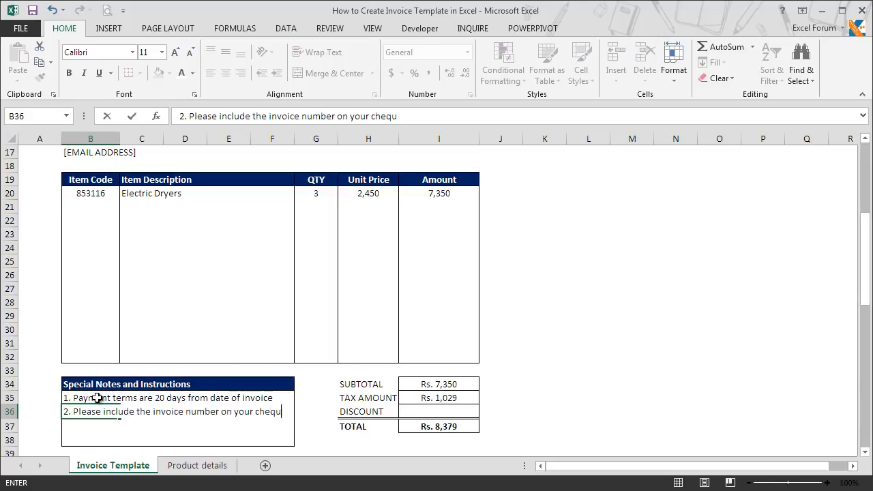
key(Return)
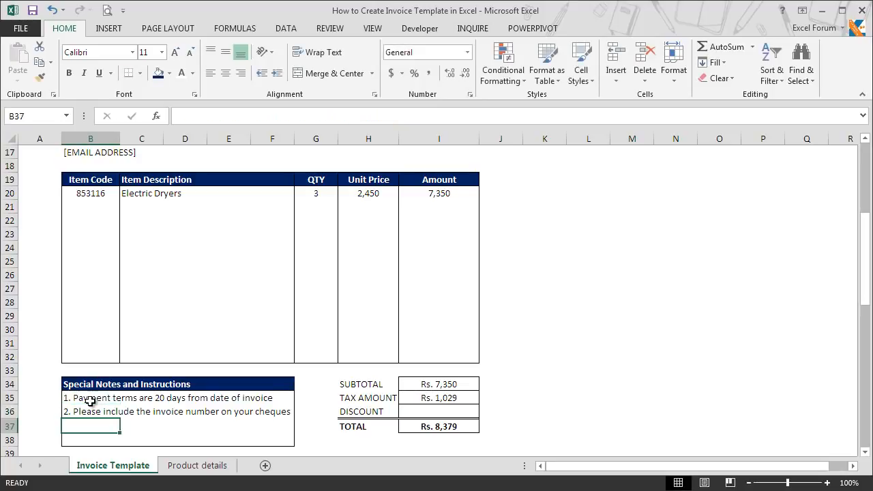
- Make the note cells B35:B38 italic and set their font size to 10
click(82, 403)
drag(82, 403, 83, 437)
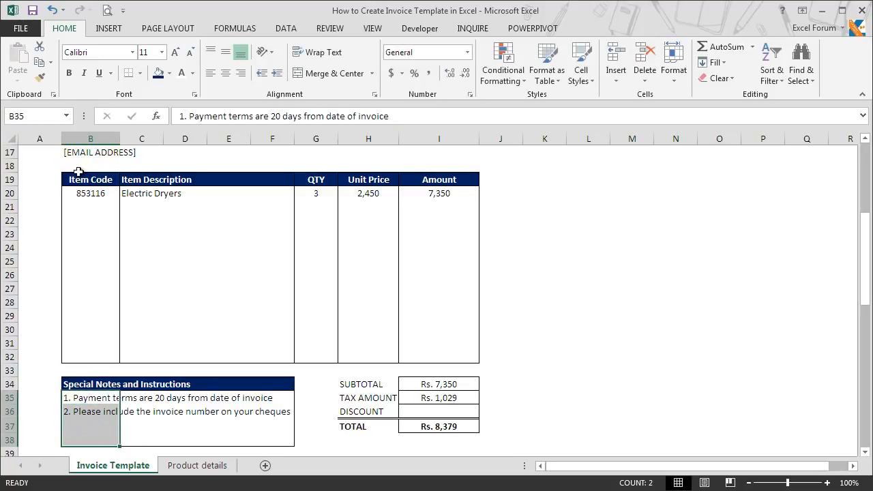
click(83, 73)
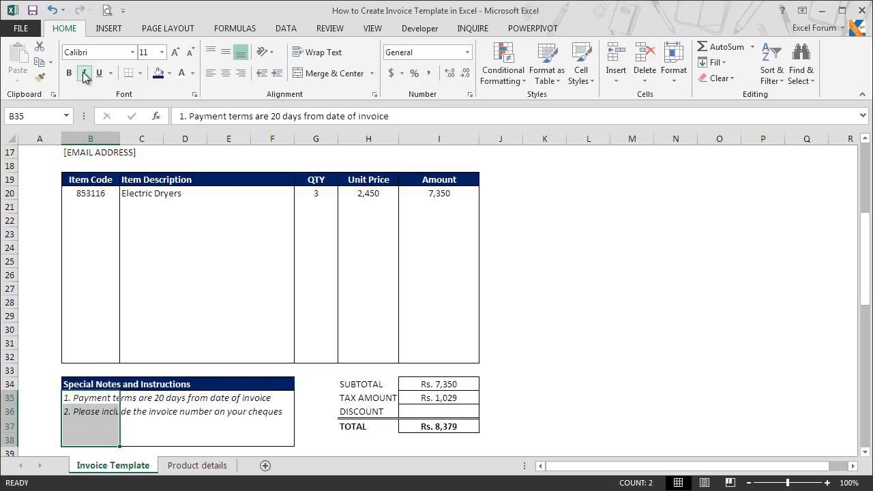
click(146, 52)
text(10)
key(Return)
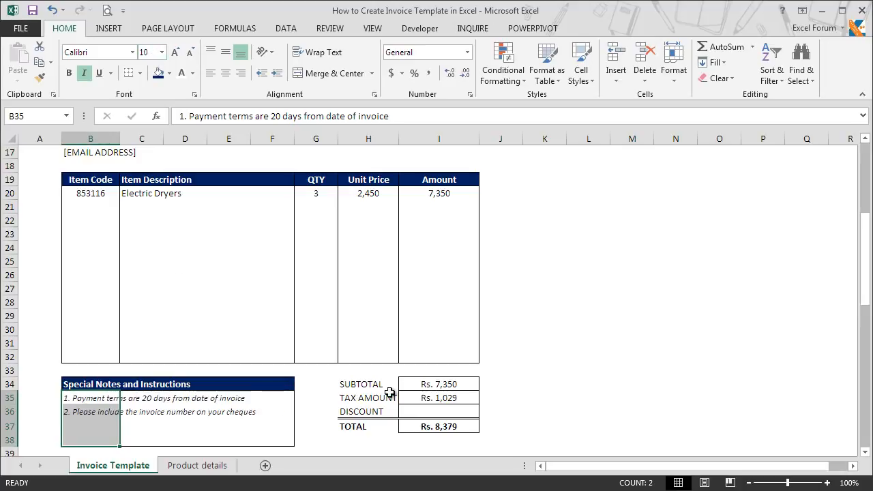
- Give cells H43:I43 a thin top border and set their horizontal alignment to Center Across Selection
drag(867, 455, 867, 455)
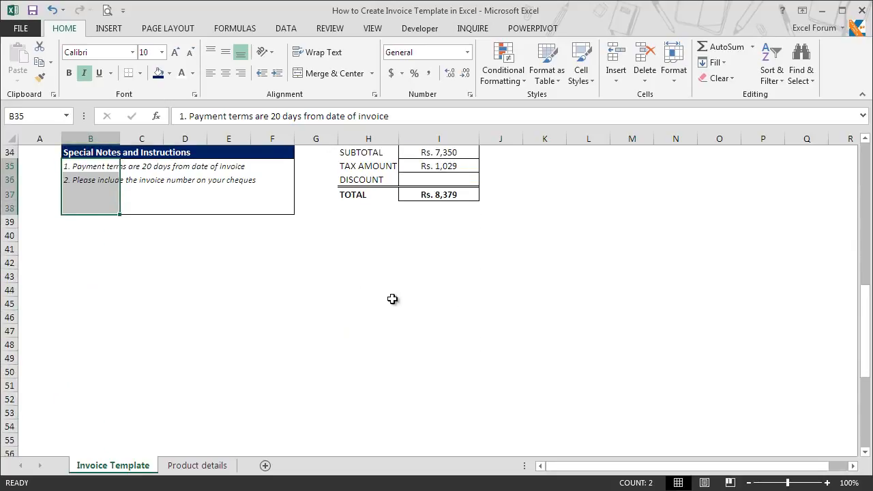
click(365, 287)
key(Up)
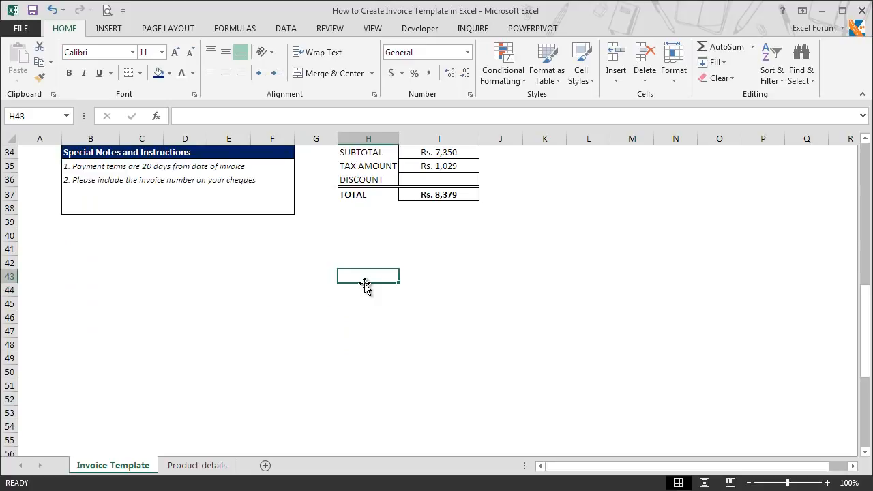
key(shift+Right)
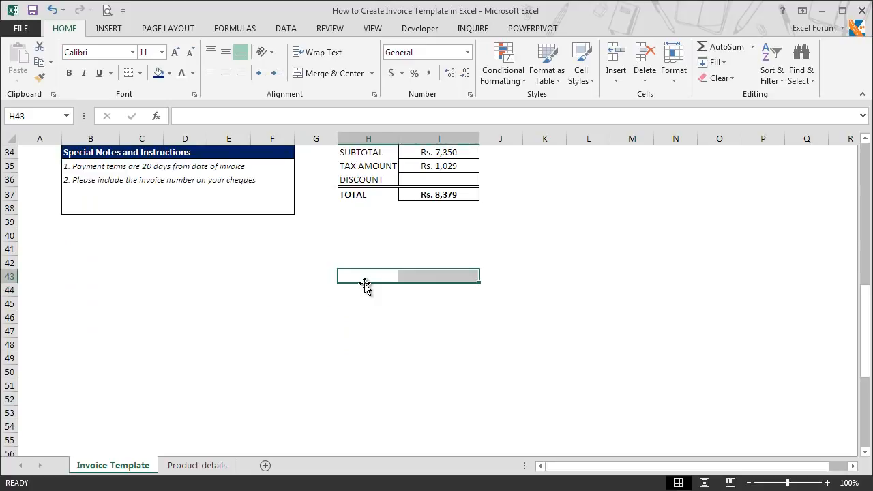
key(ctrl+1)
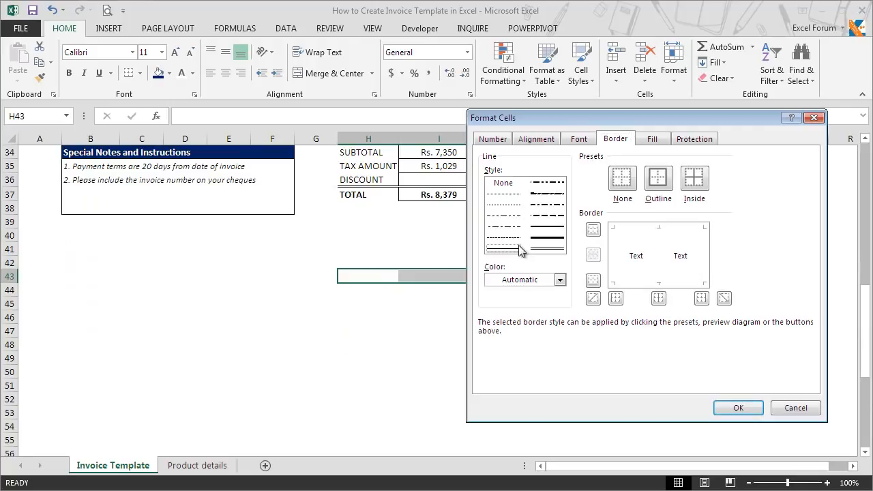
click(594, 232)
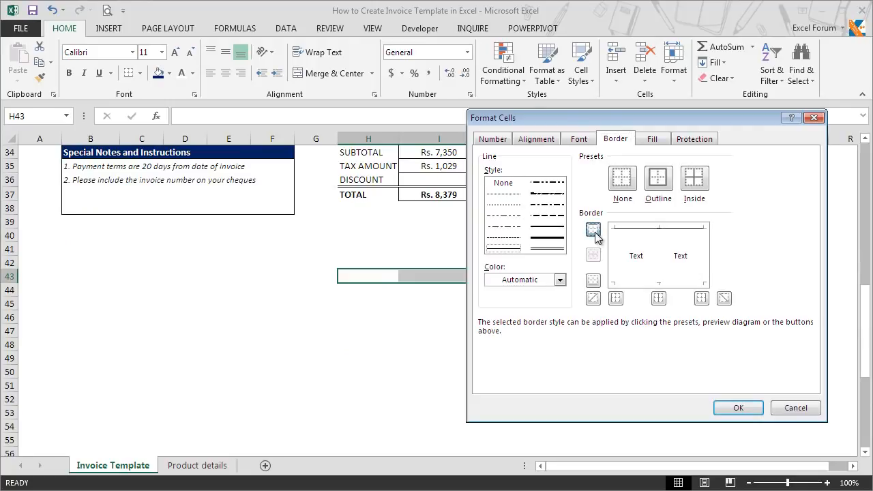
click(550, 140)
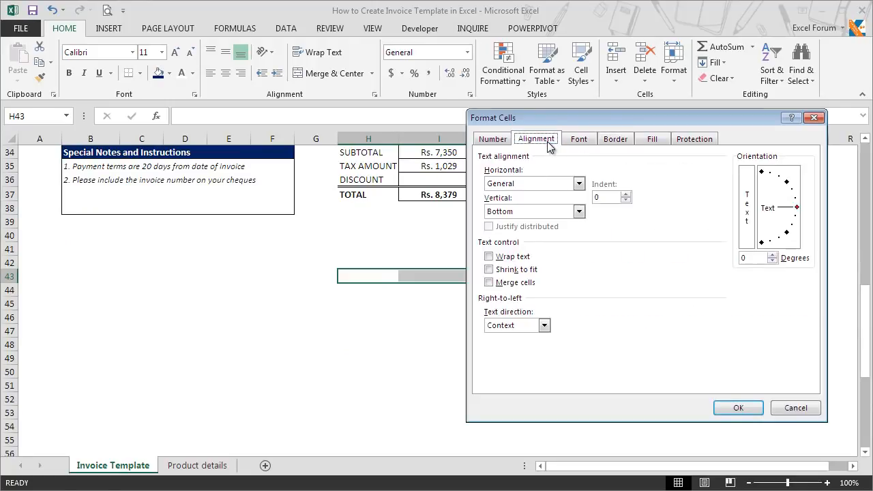
click(534, 187)
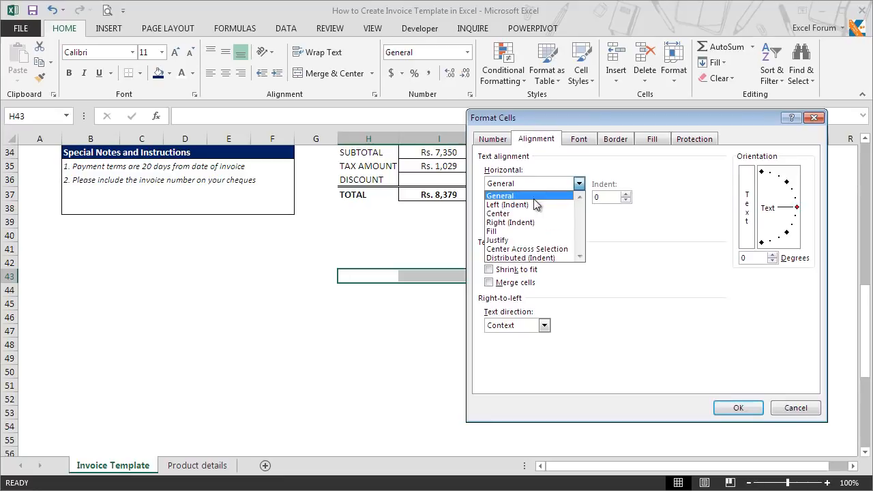
click(543, 250)
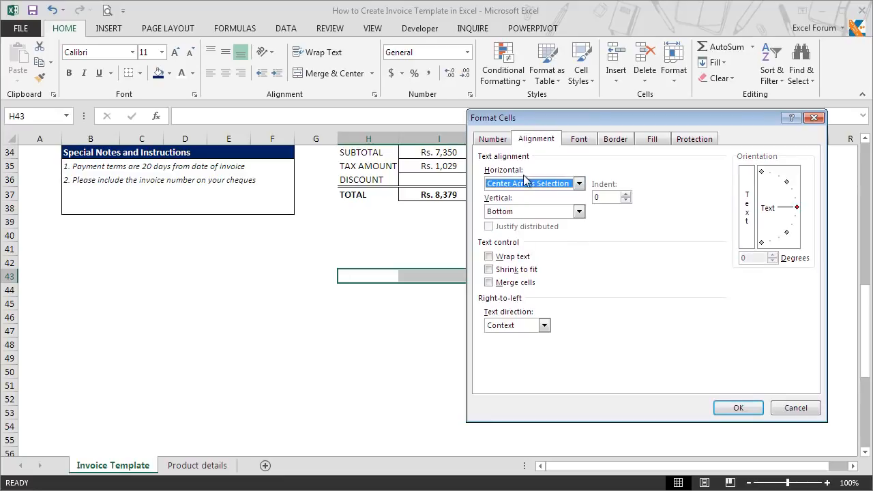
click(742, 410)
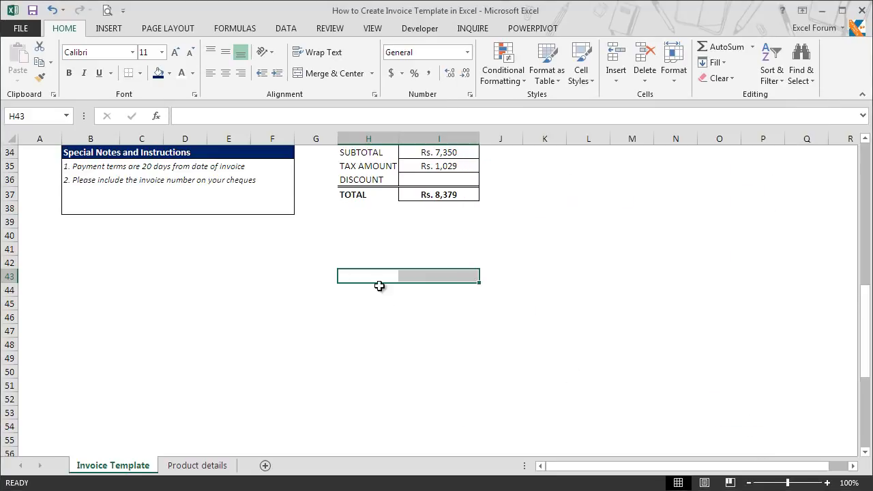
- Enter the label "Signature" in cell H43 beneath the signature line
click(370, 276)
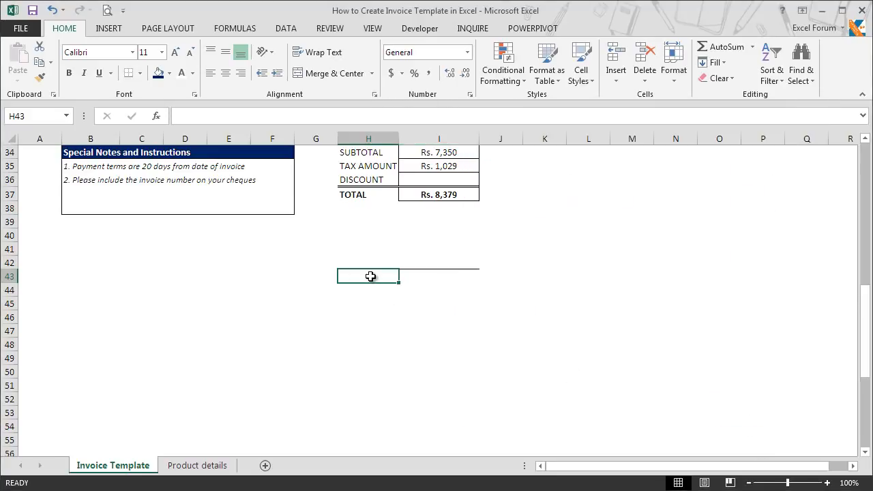
text(Sig)
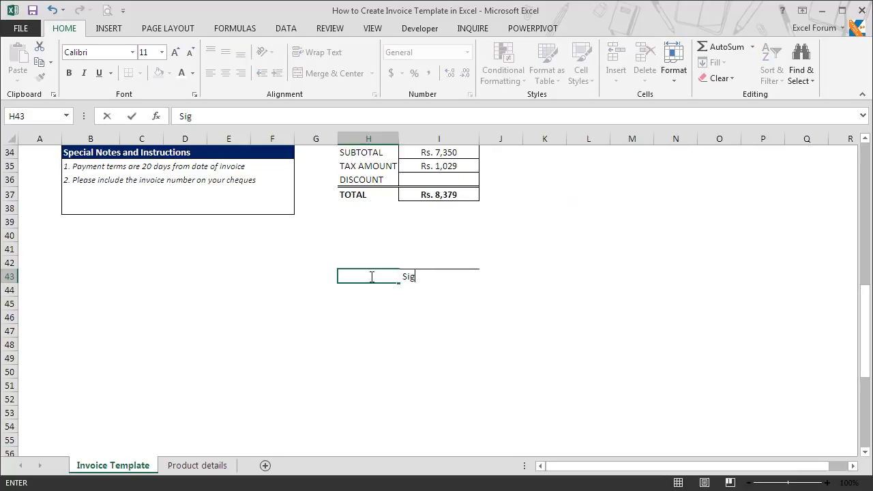
text(nature)
key(Return)
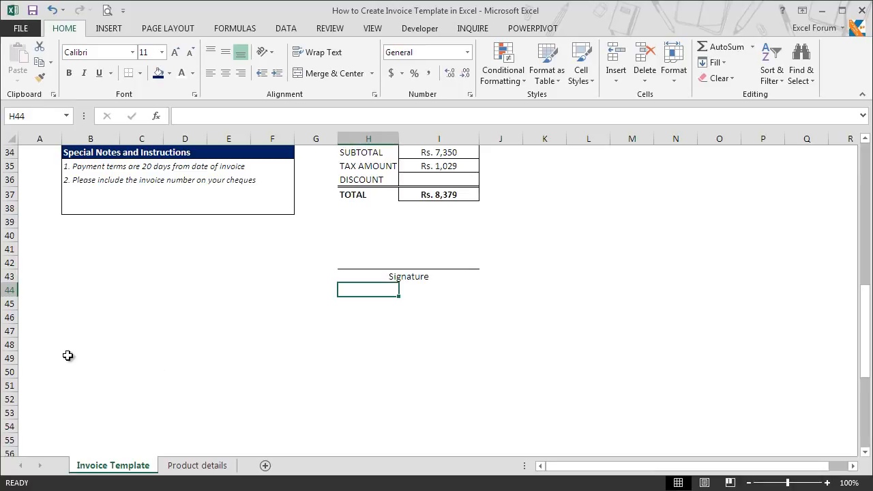
- Set the horizontal alignment of cells B49:I49 to Center Across Selection
click(68, 359)
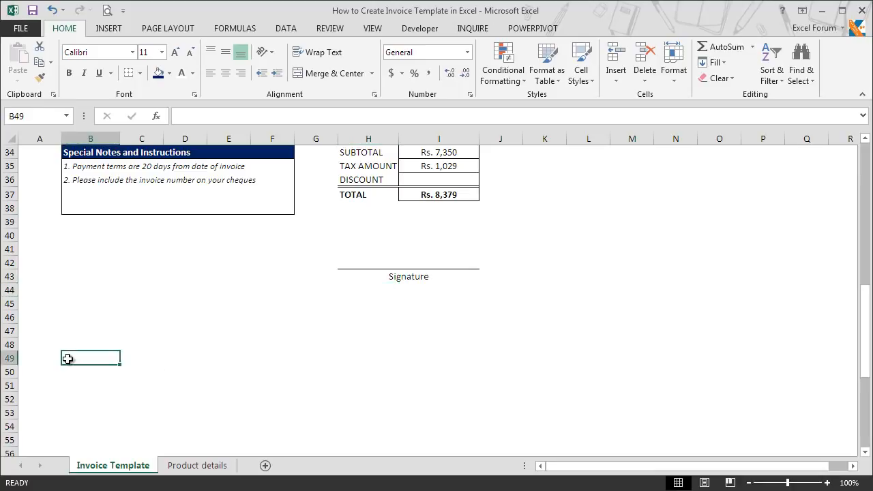
drag(71, 359, 452, 356)
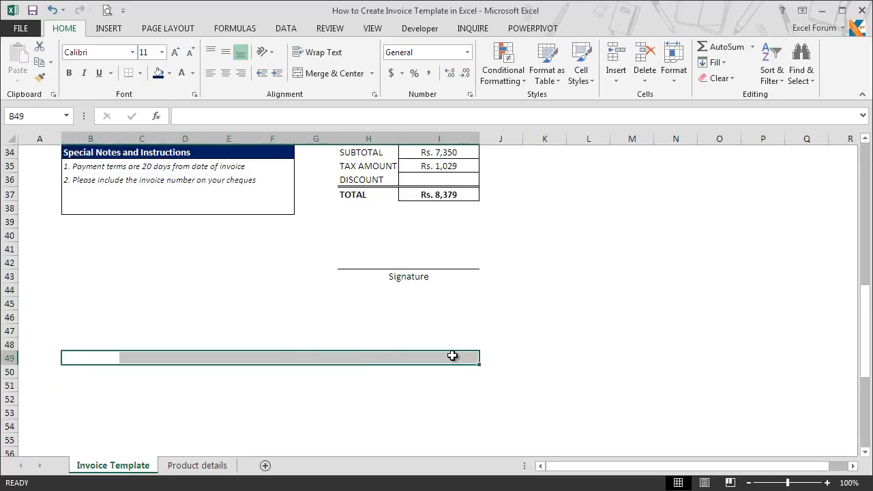
key(ctrl+1)
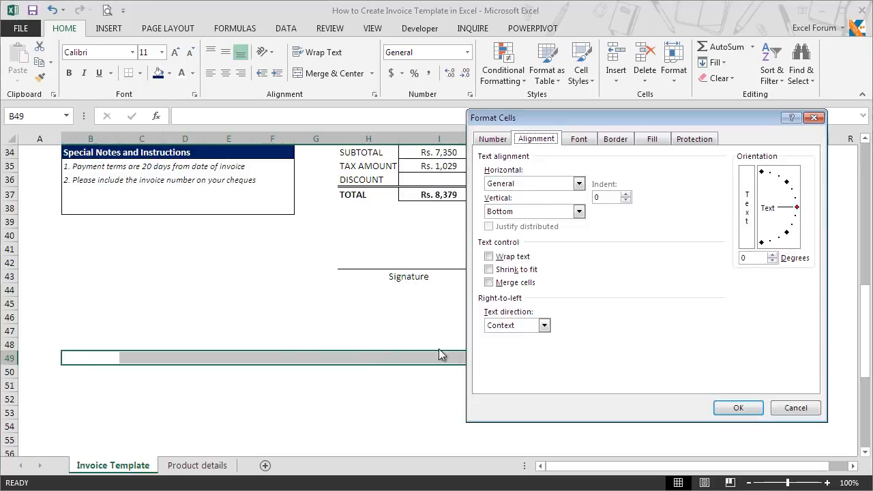
click(520, 188)
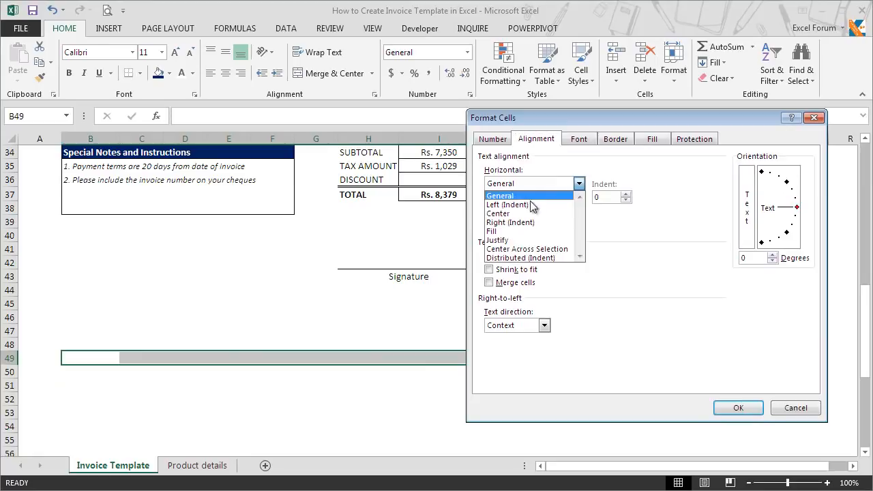
click(539, 249)
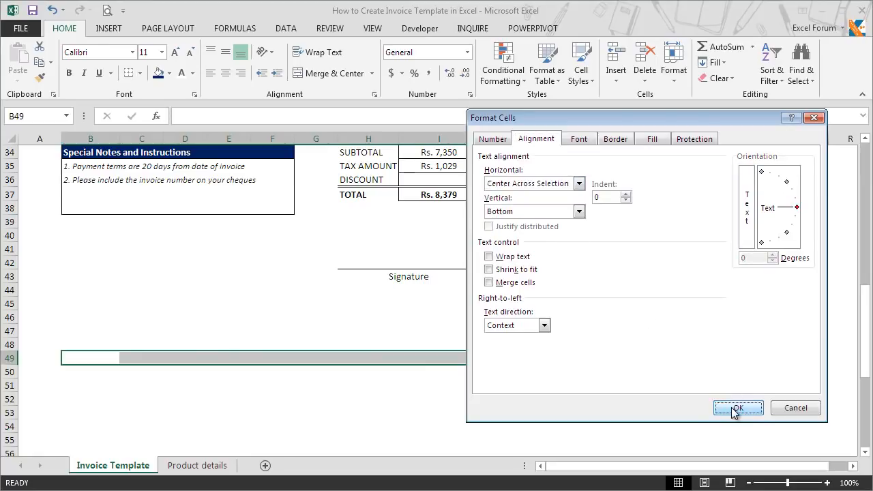
click(735, 410)
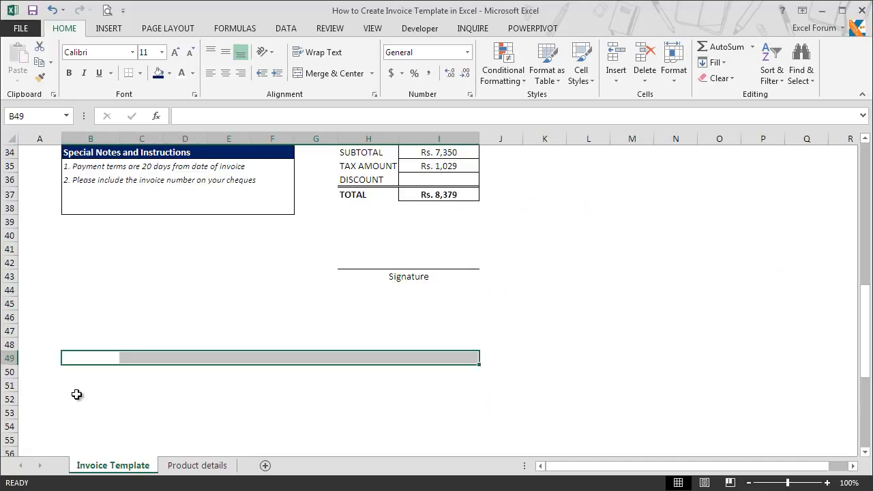
- Copy row 49 and paste it onto rows 50 to 53 to repeat its alignment
click(11, 360)
key(ctrl+c)
drag(10, 372, 9, 414)
right_click(9, 414)
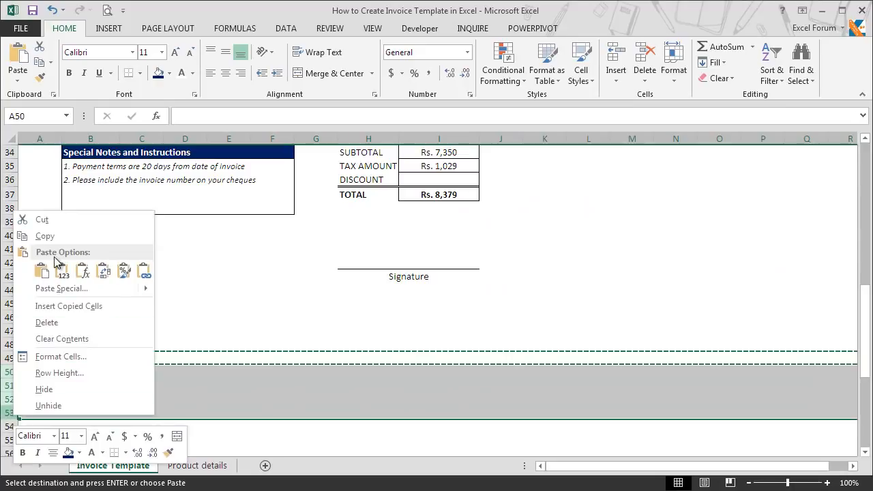
click(42, 273)
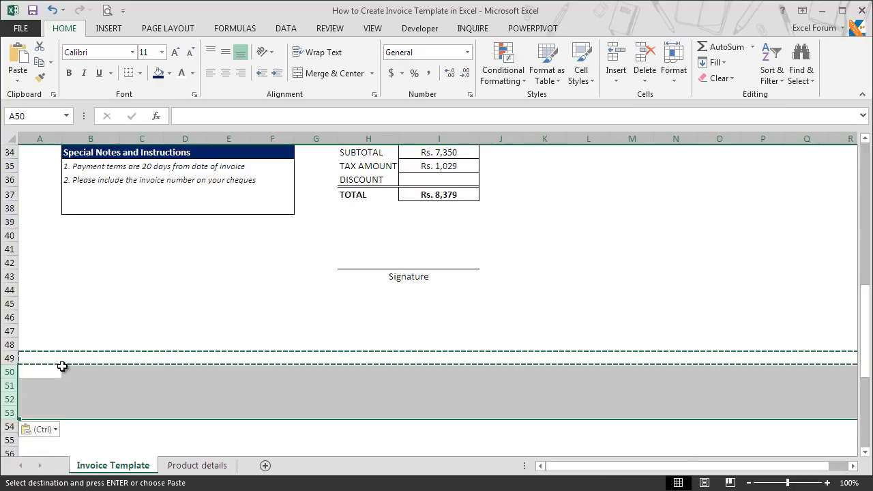
click(62, 367)
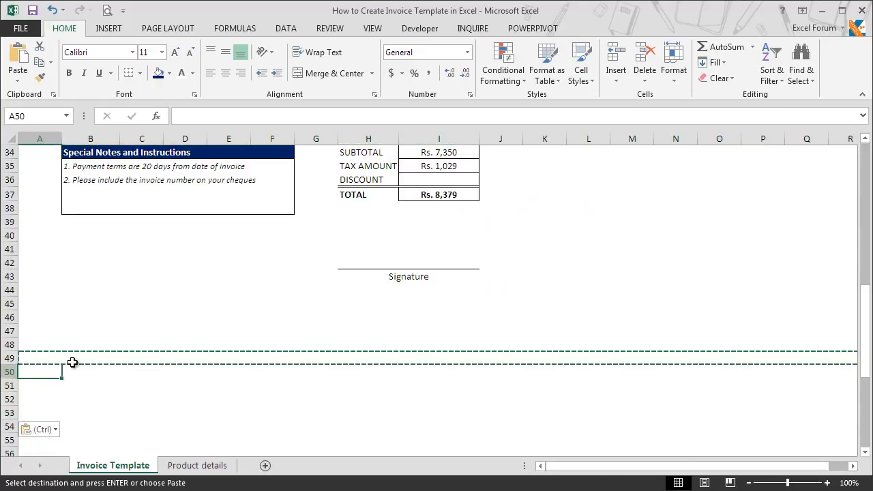
- Enter the formula ="Make all your cheques payble to :"&B4 in cell B49, linking it to the company name
click(70, 358)
key(Escape)
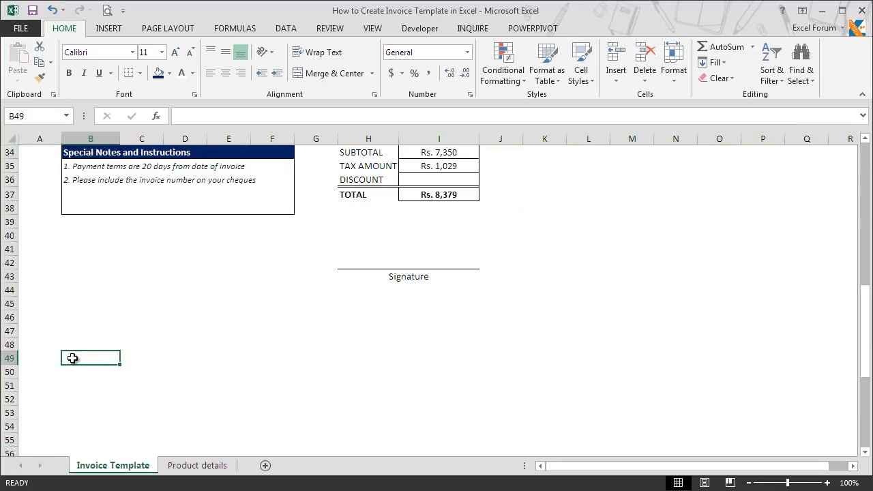
text(=)
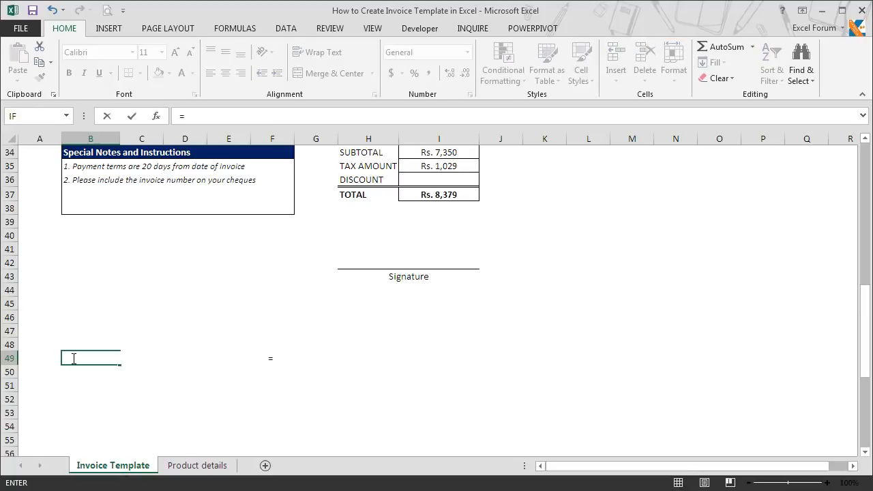
text("Make all you)
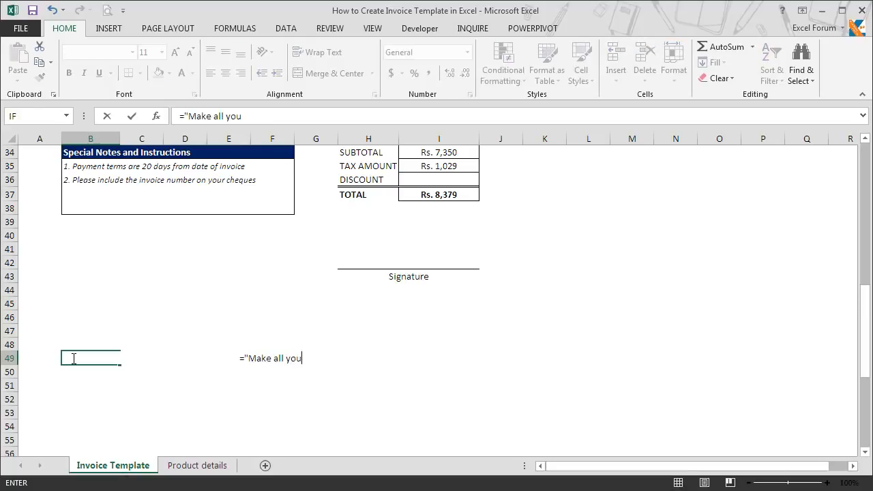
text(r cheques payble to :"&)
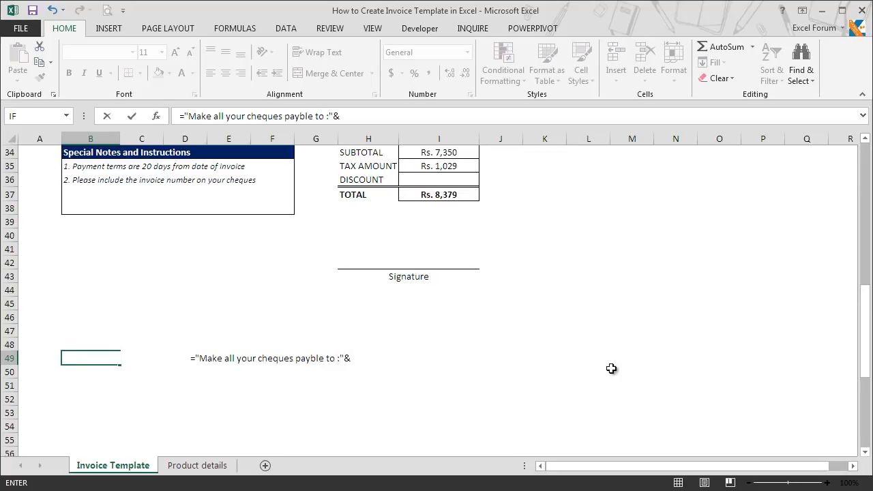
drag(865, 331, 861, 187)
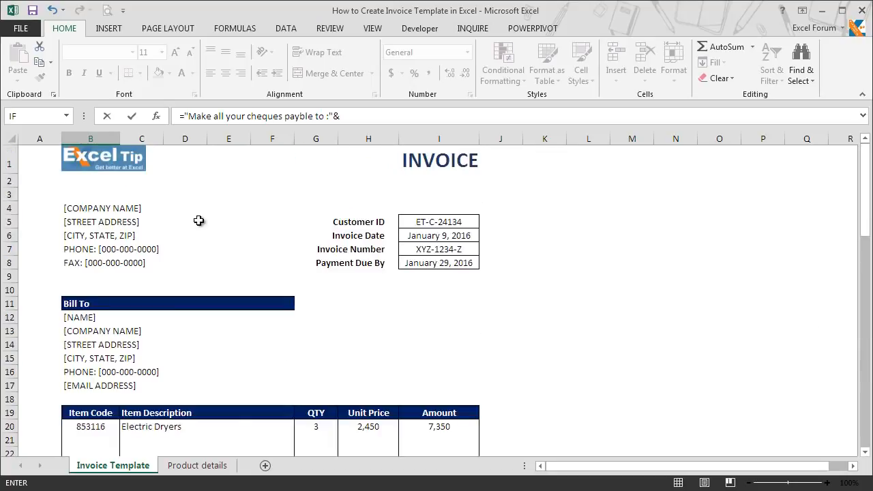
click(80, 208)
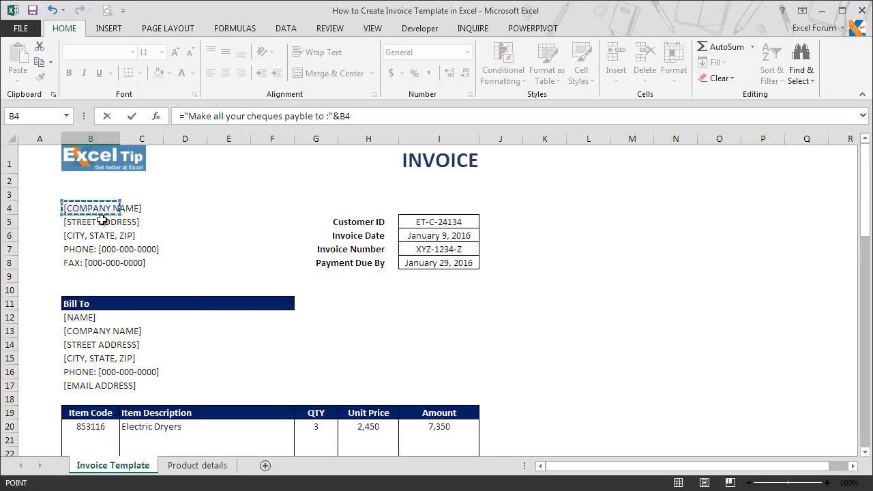
key(Return)
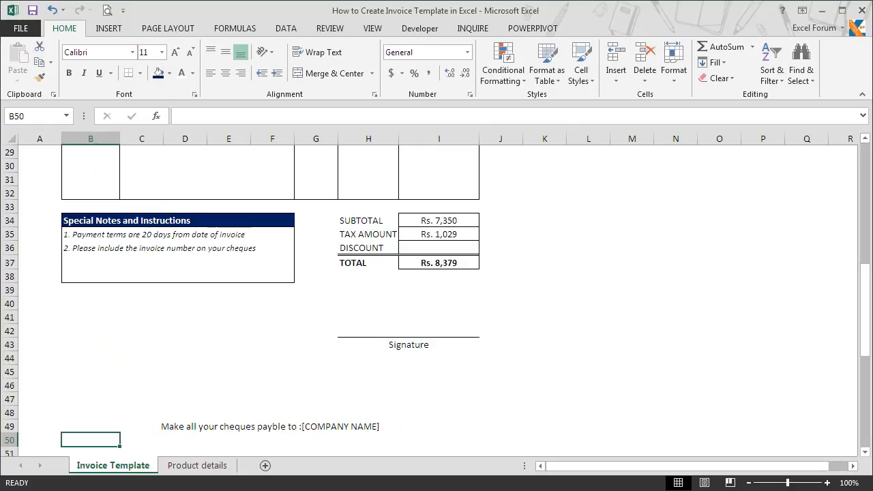
- Test the cheque payee line by entering ABC as the company name in B4, and undo that entry
drag(865, 271, 863, 157)
click(92, 208)
text(ABC)
key(Return)
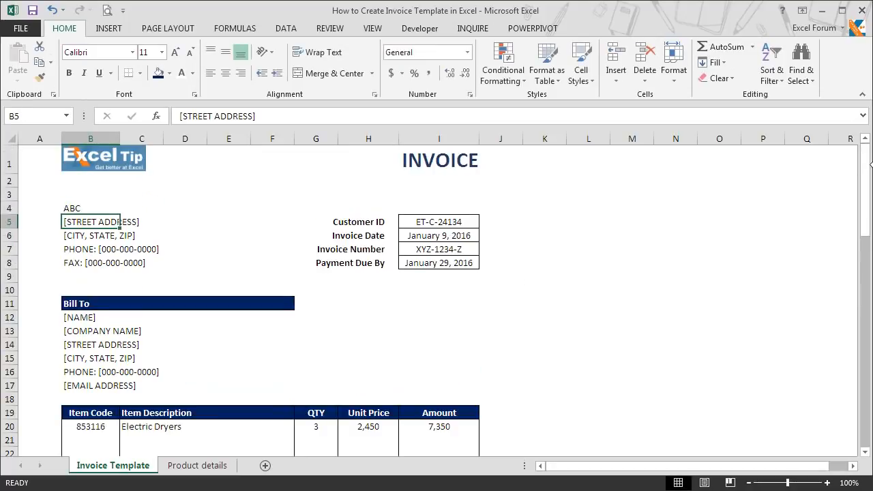
drag(865, 176, 852, 298)
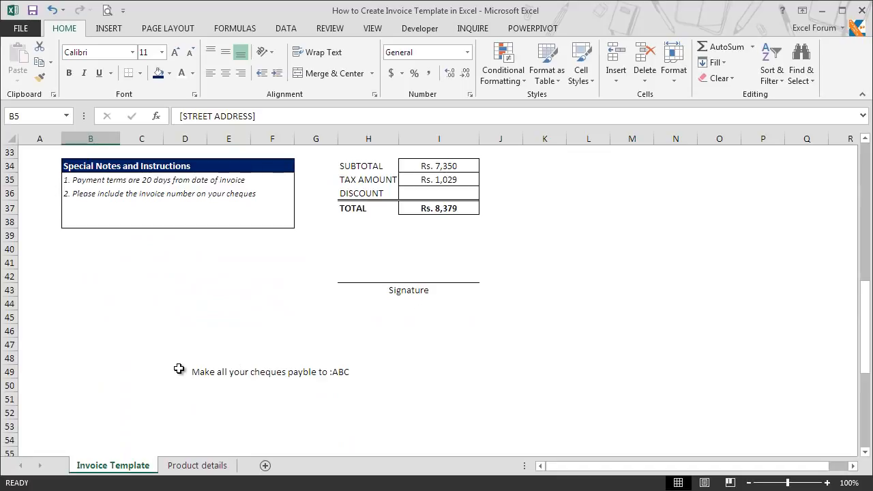
key(ctrl+z)
- Enter "In case of any enquiry concerning this invoice, please email us at :" followed by the contact e-mail in cell B50
drag(865, 168, 849, 319)
scroll(851, 326, down, 3)
click(89, 275)
click(84, 293)
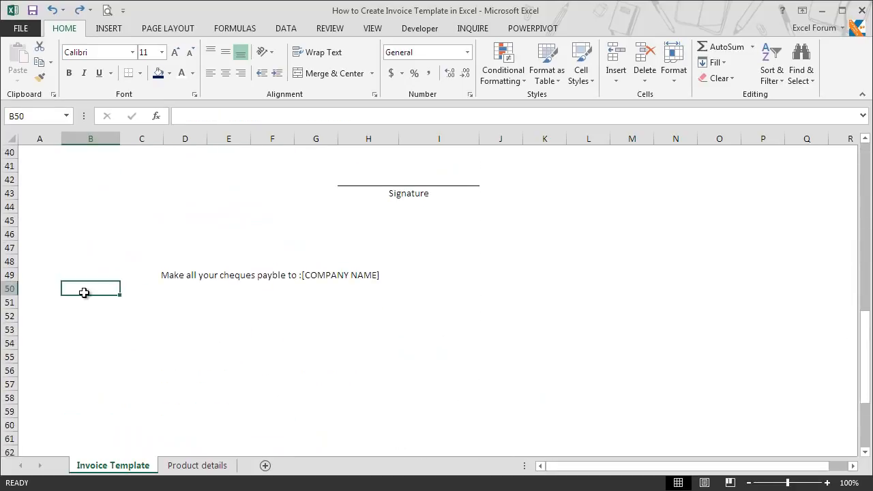
text(In cas)
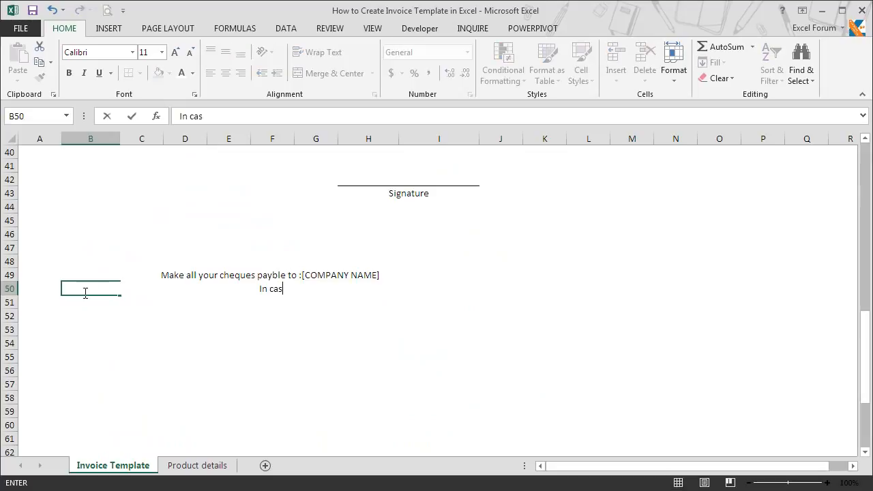
text(e of any en)
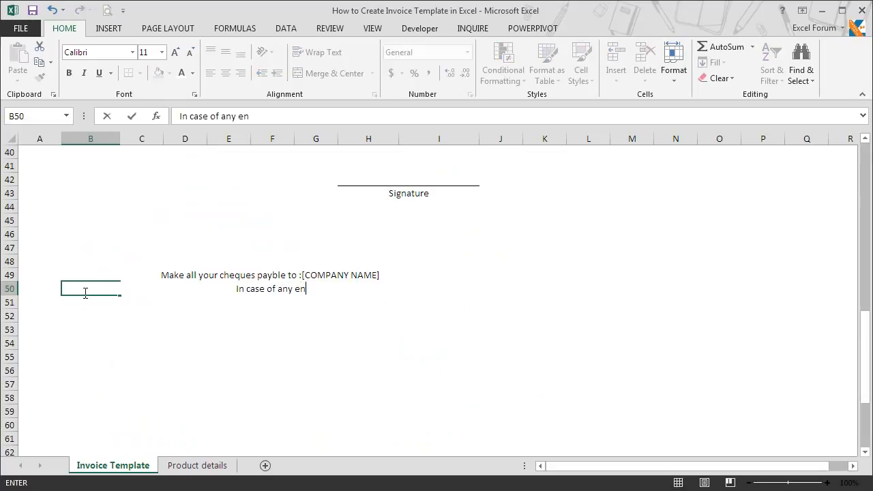
text(quiry concerning this invoice, please email us at : xyz@abc.com)
key(Return)
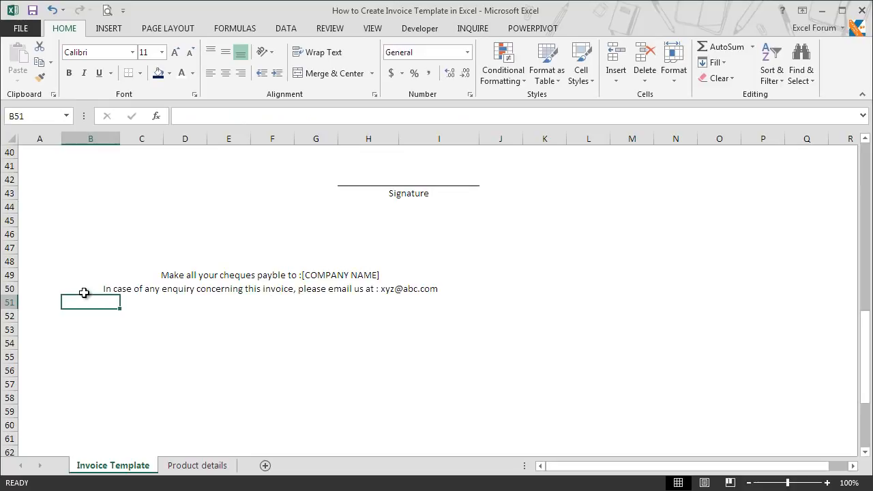
- Enter "Thank You For Your Business!" in cell B51 and italicise the three footer messages starting at B49
text(Thank You For Your Business!)
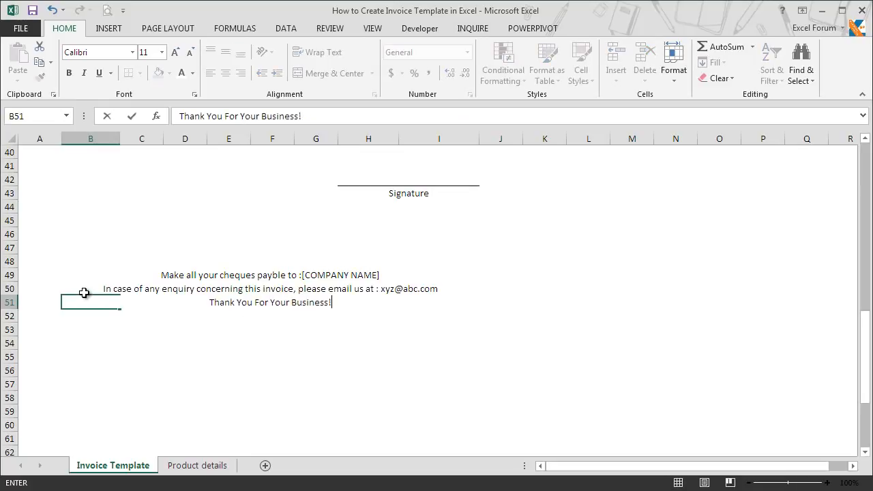
key(Return)
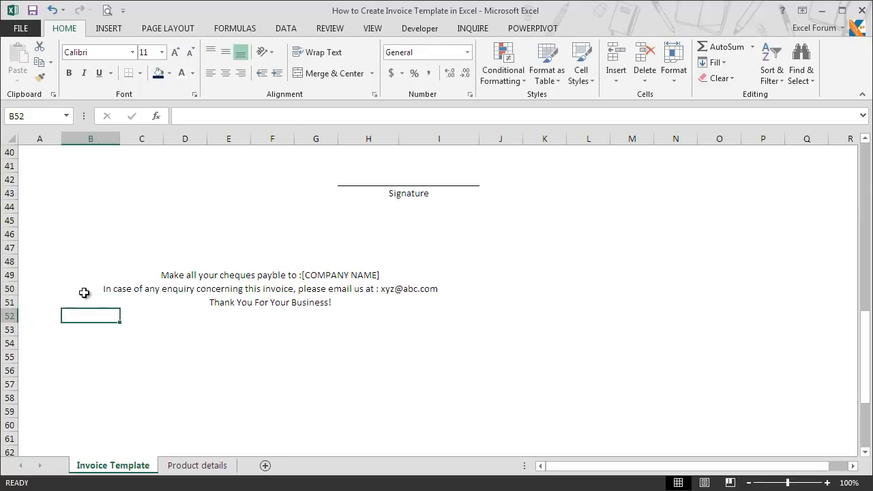
drag(82, 273, 85, 314)
click(83, 73)
click(113, 334)
- Set the font size of footer cells B49:B50 to 10 and make the thank-you line in B51 bold
drag(97, 275, 92, 287)
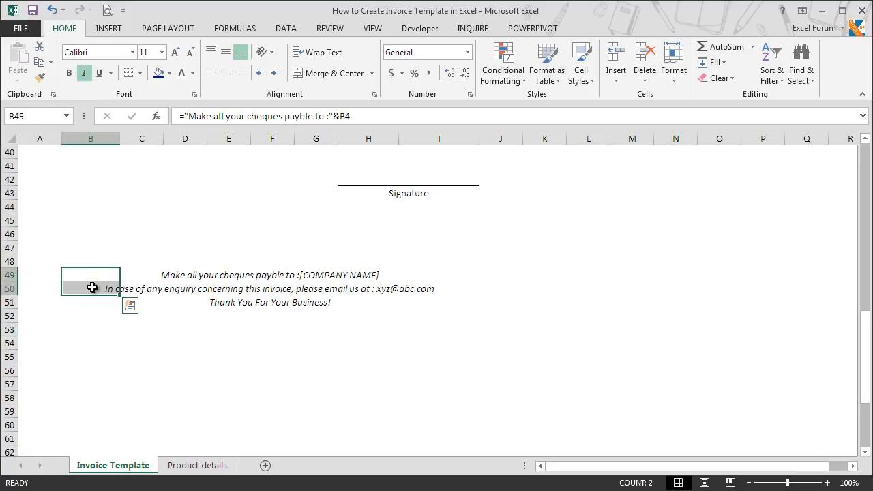
click(150, 53)
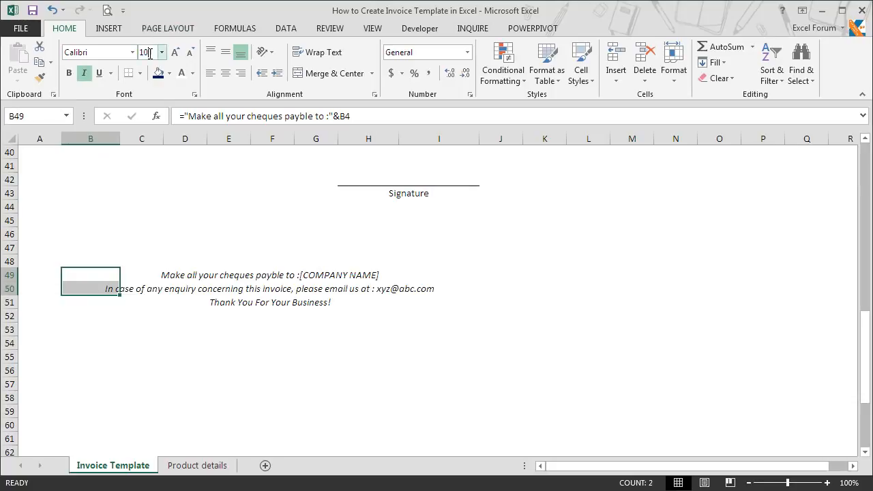
key(Return)
click(101, 306)
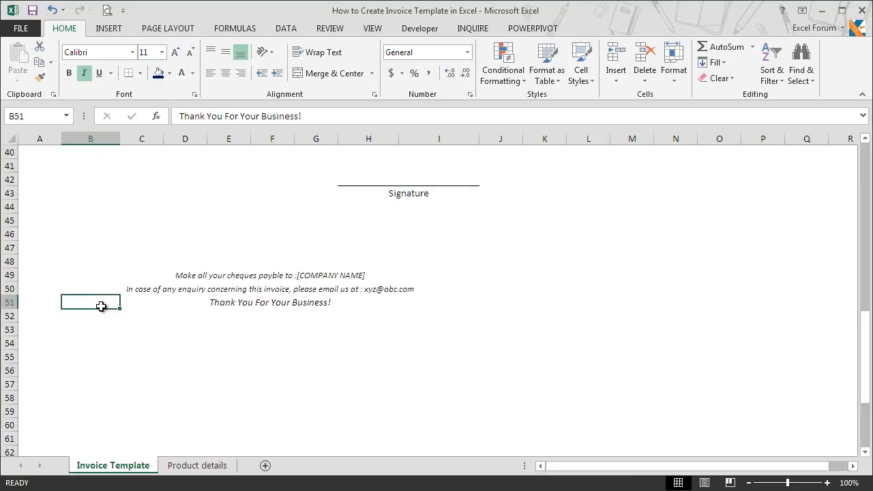
click(71, 74)
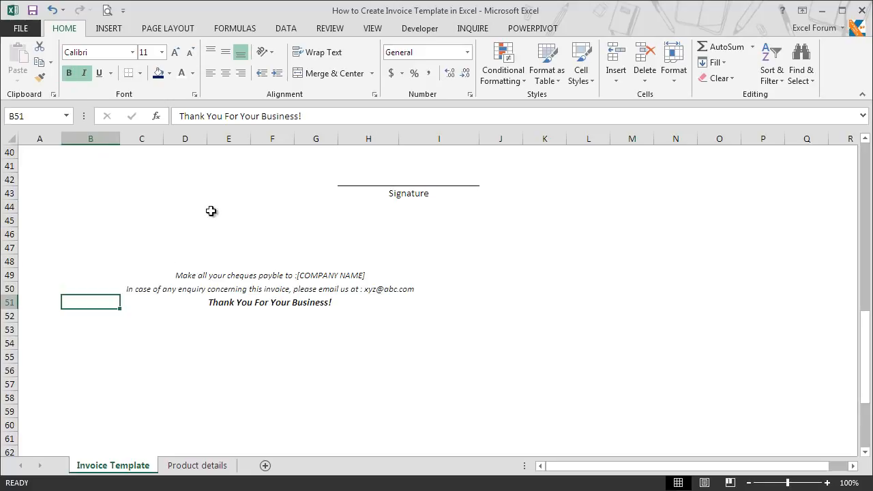
- Choose Electric Water Cooler, LED Lamps (12W) and Coffee and Tea Maker as the item descriptions in rows 21 to 23
drag(865, 334, 856, 239)
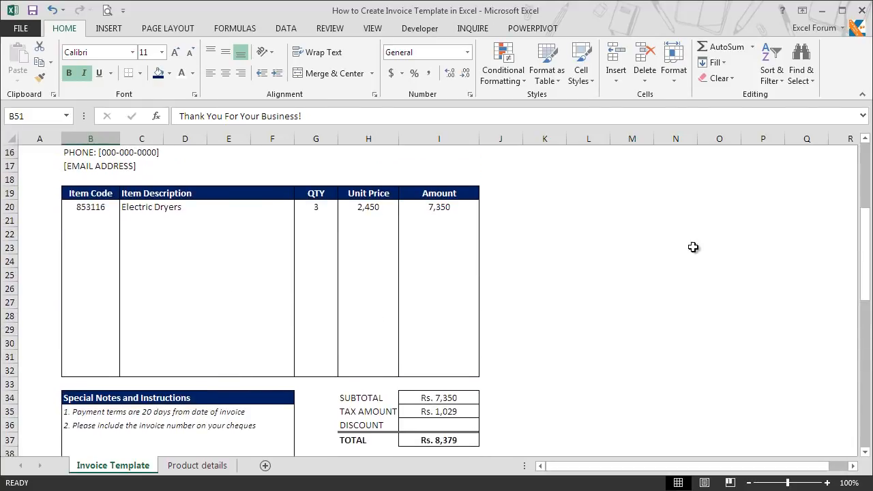
click(176, 217)
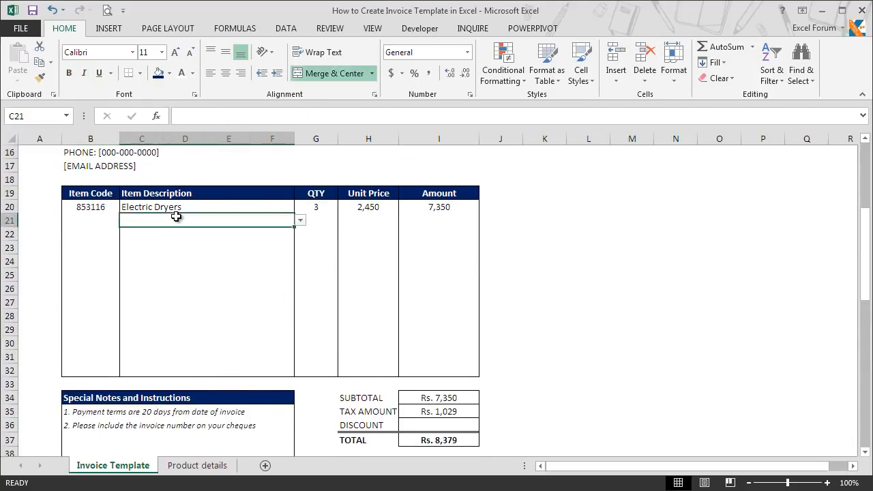
click(300, 220)
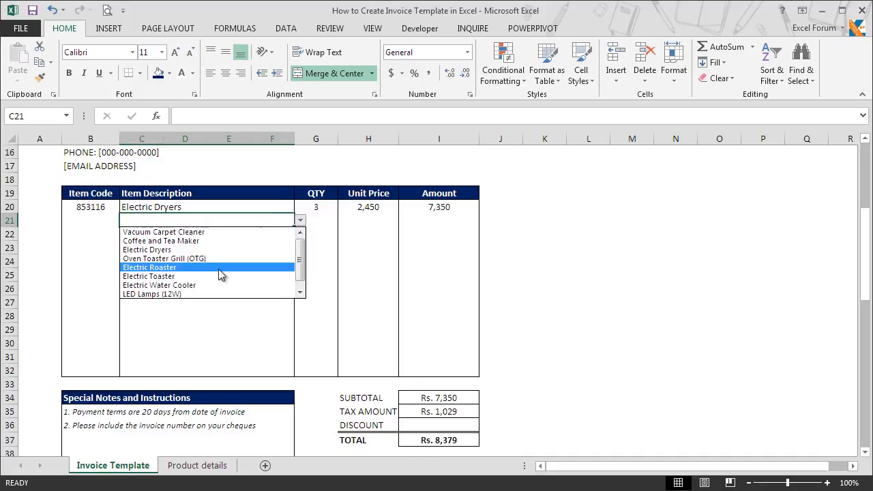
click(213, 285)
click(234, 232)
click(300, 234)
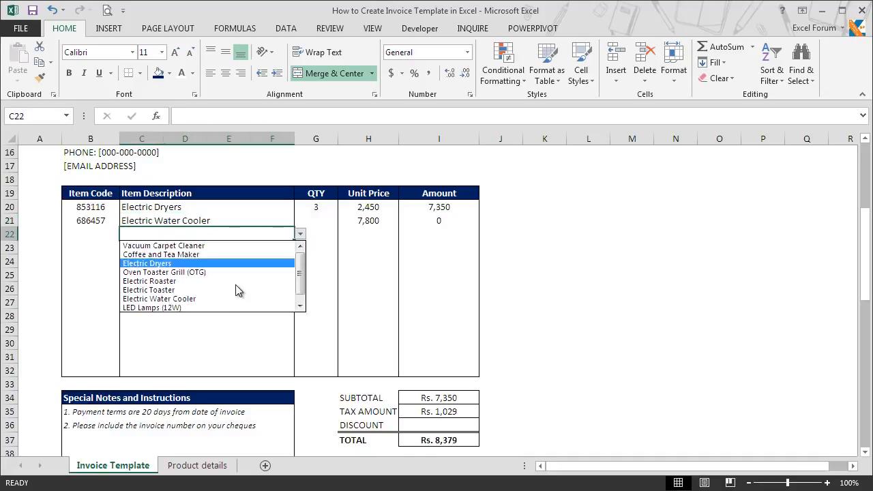
click(229, 308)
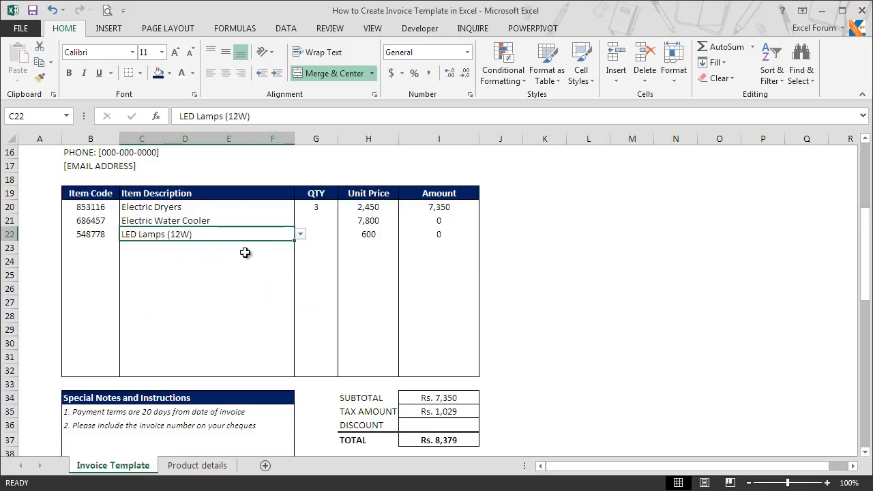
click(246, 252)
click(300, 248)
click(237, 269)
- Enter quantities 2, 1 and 7 for the items in rows 21 to 23
click(315, 222)
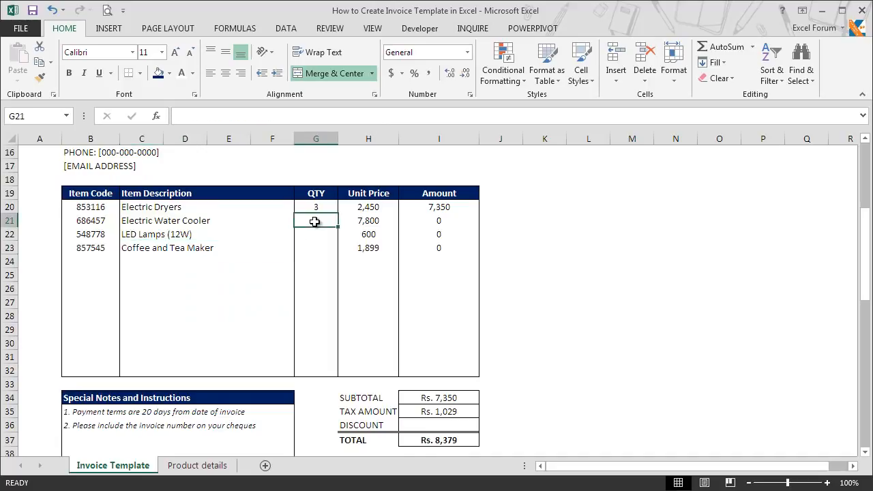
text(2)
key(Return)
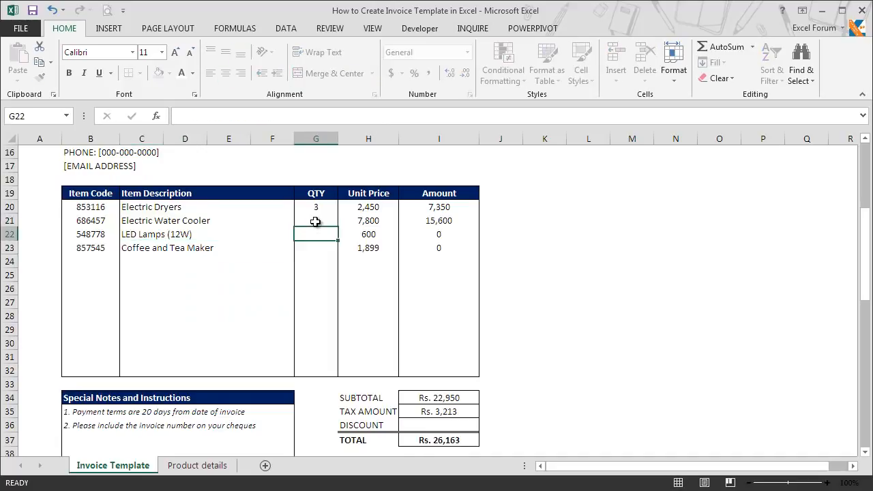
text(1)
key(Return)
text(7)
key(Return)
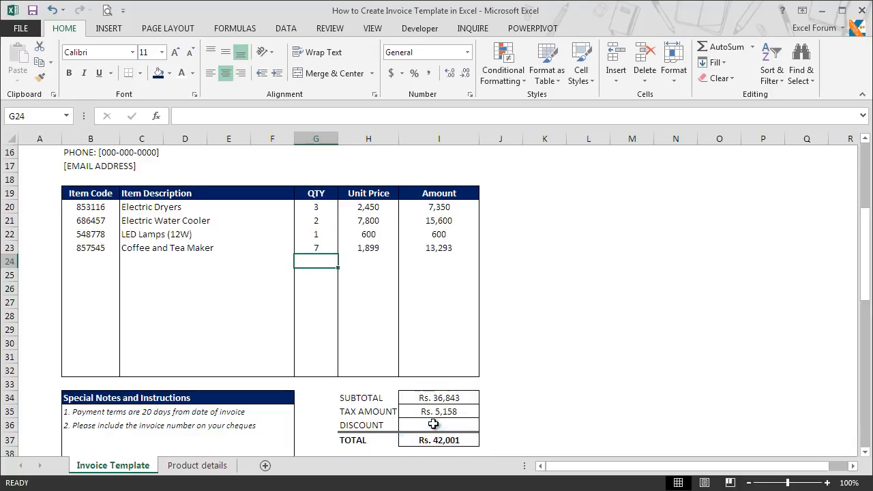
- Enter a discount of 2000 in cell I36 of the totals block
click(433, 424)
text(2000)
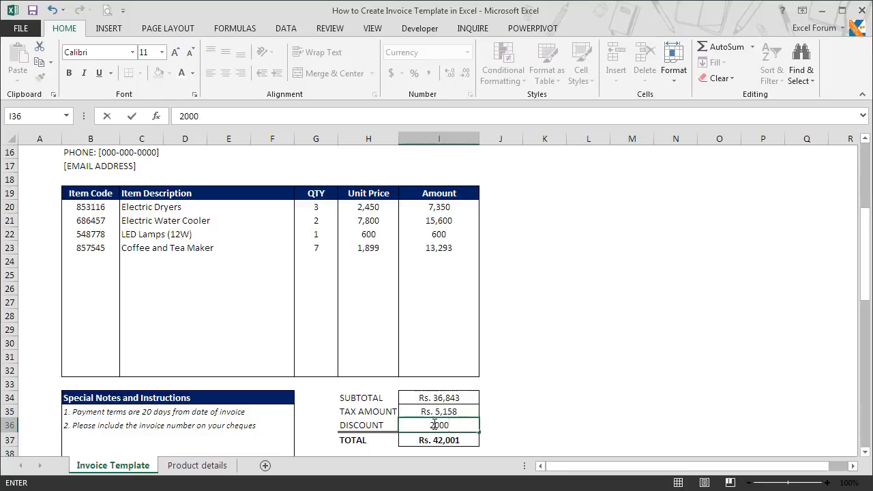
key(Return)
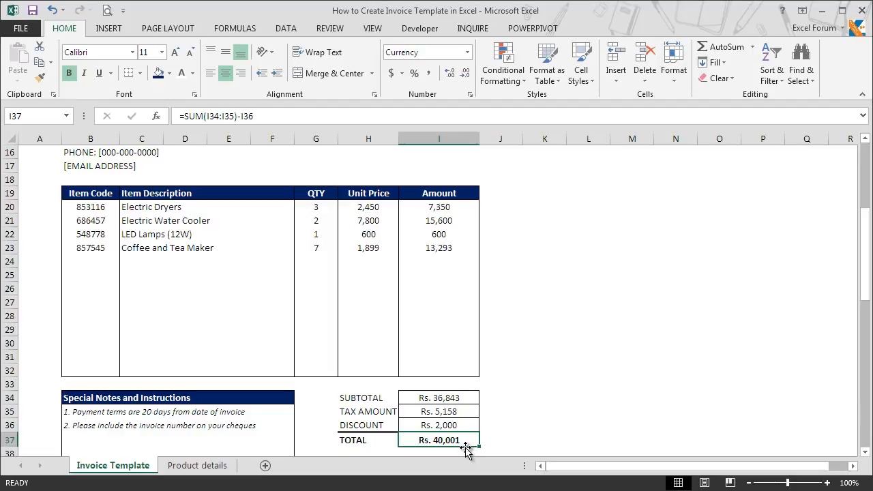
- Review the filled-in invoice from the header to the totals and check its print preview
drag(865, 254, 864, 208)
scroll(737, 277, up, 1)
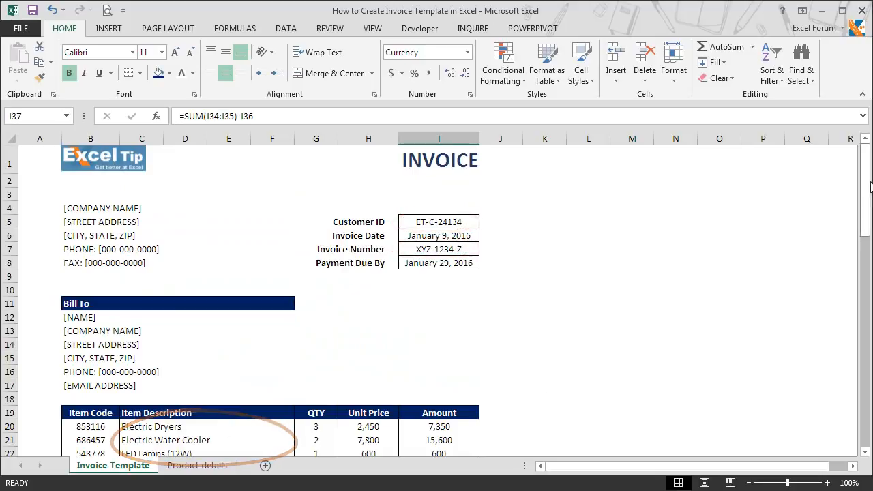
drag(866, 192, 868, 237)
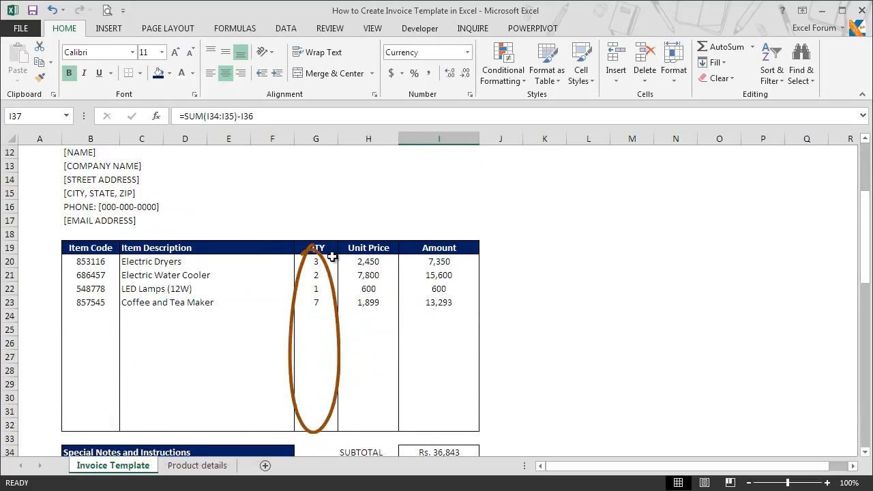
scroll(843, 203, down, 4)
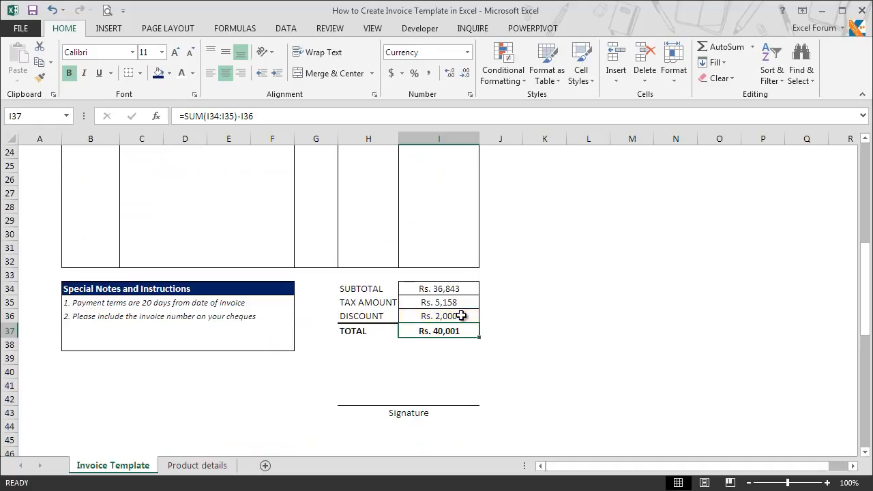
click(109, 8)
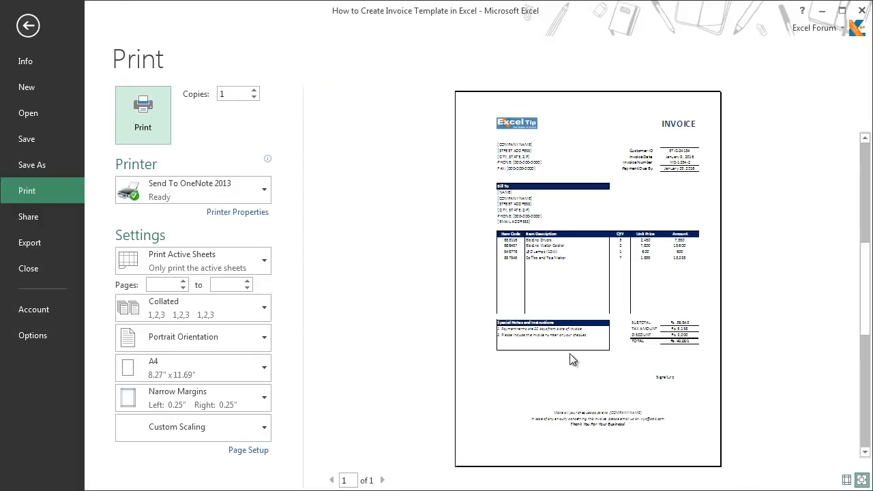
key(Escape)
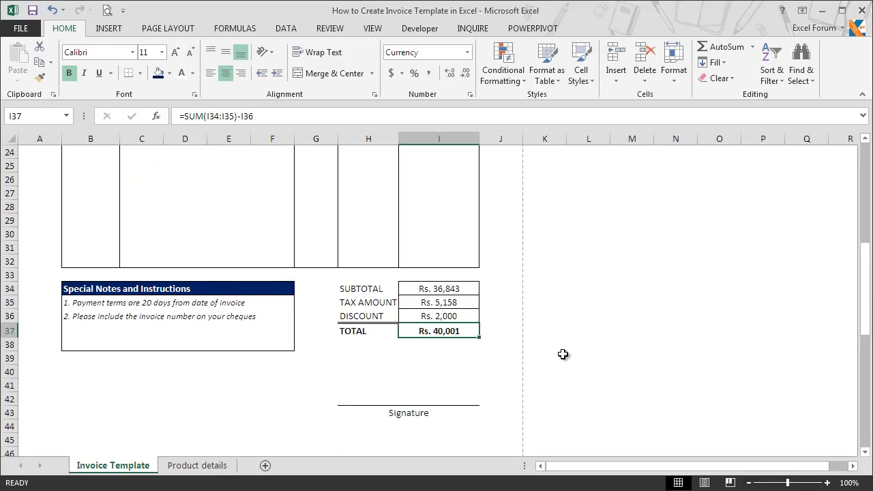
- Save the invoice as a PDF named "How to Create Invoice Template in Excel" in the PDF folder
click(15, 34)
click(38, 164)
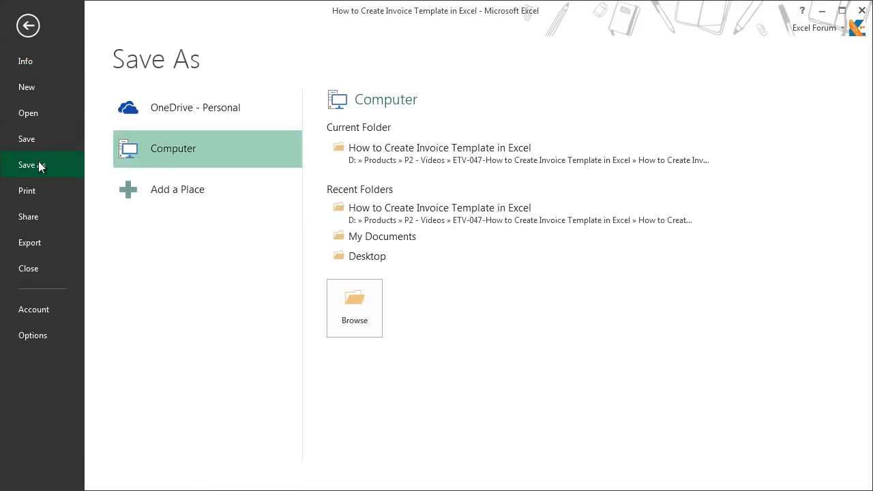
click(360, 310)
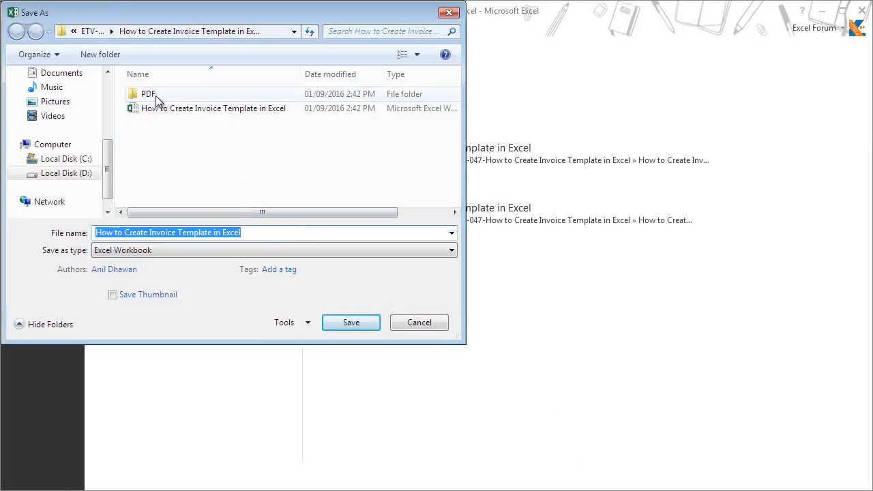
double_click(155, 99)
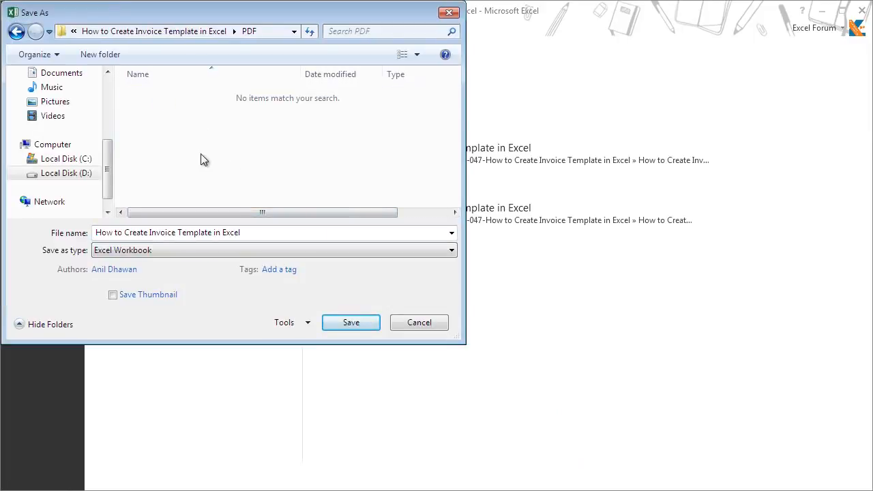
click(117, 254)
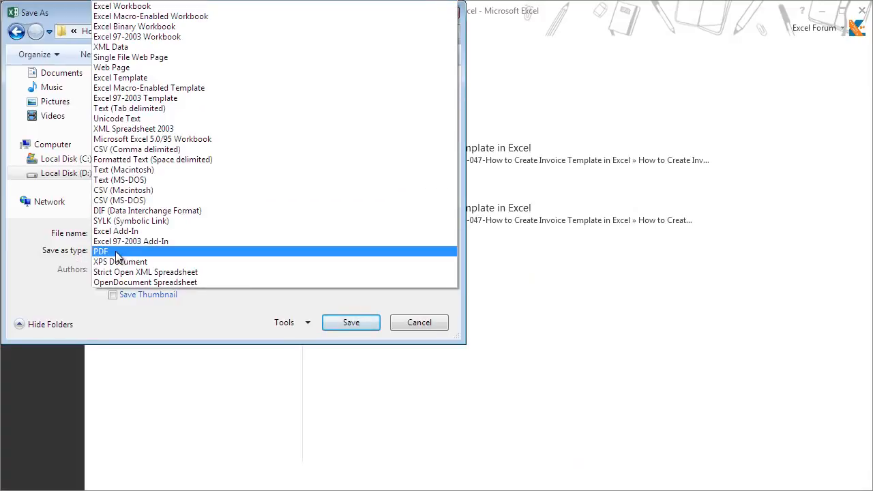
click(117, 254)
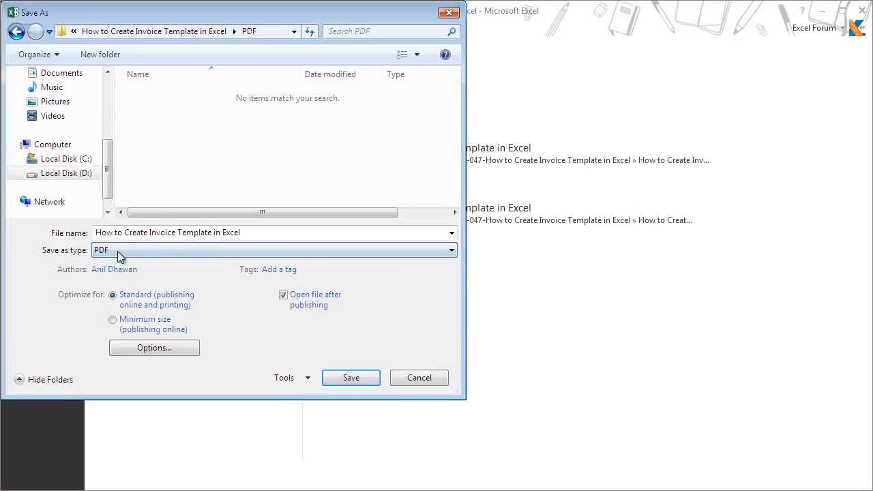
click(352, 379)
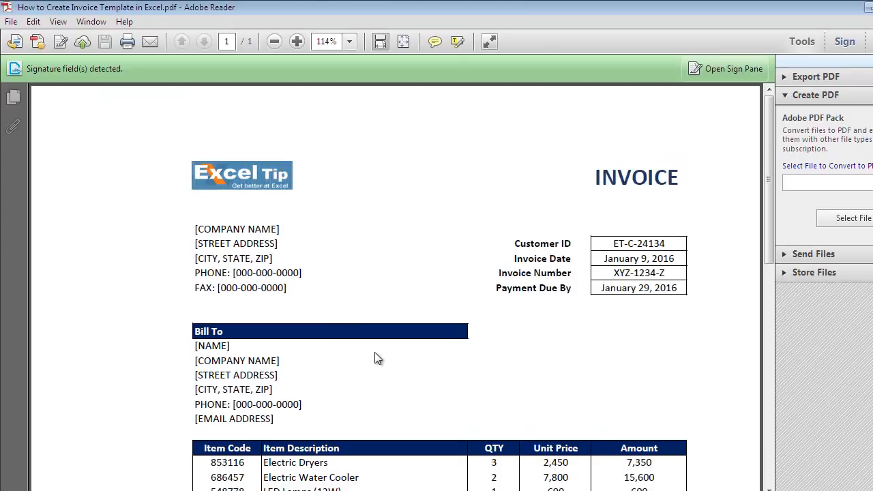
- Look over the published PDF invoice in Adobe Reader and return to the Excel workbook
scroll(768, 161, down, 2)
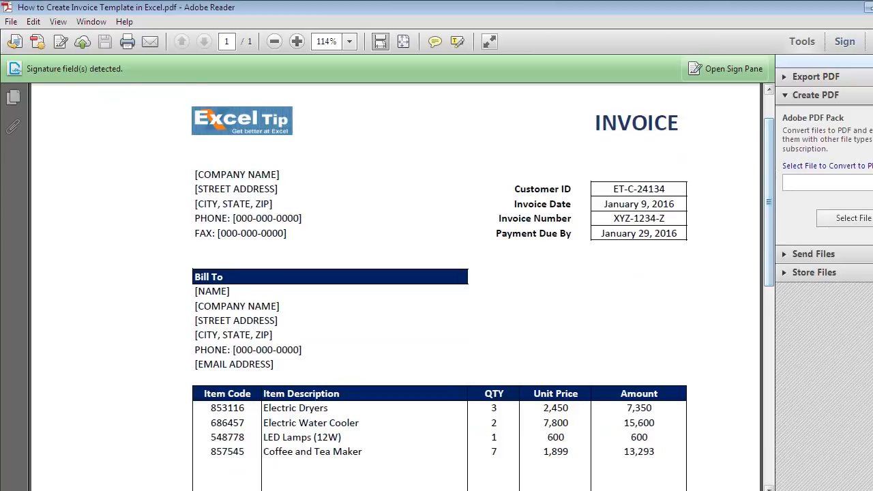
click(869, 8)
click(315, 369)
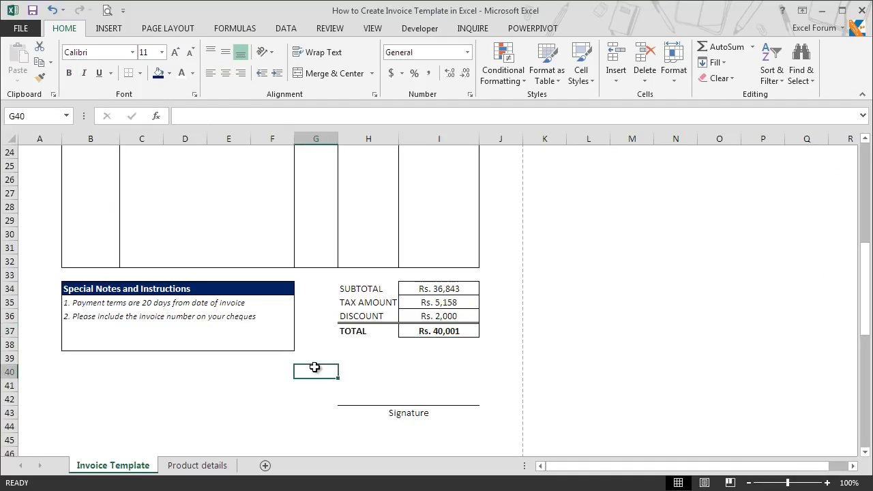